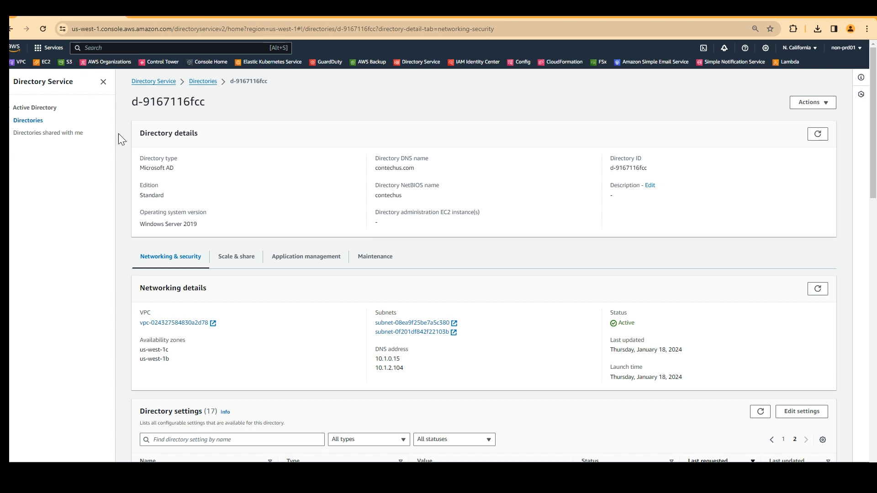
Search the console for 'directory ser' and reopen Directory Service at the contechus.com Directories list.
{"action": "left_click", "coordinate": [35, 108]}
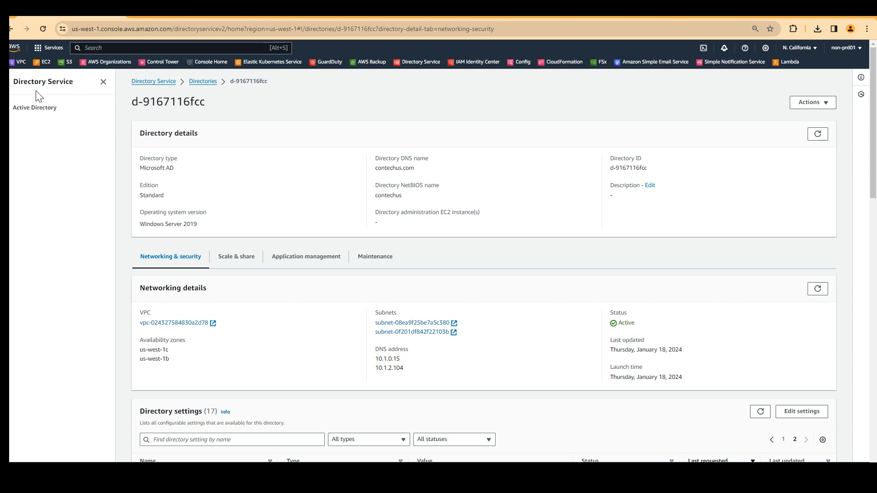
{"action": "left_click", "coordinate": [16, 109]}
{"action": "left_click", "coordinate": [120, 49]}
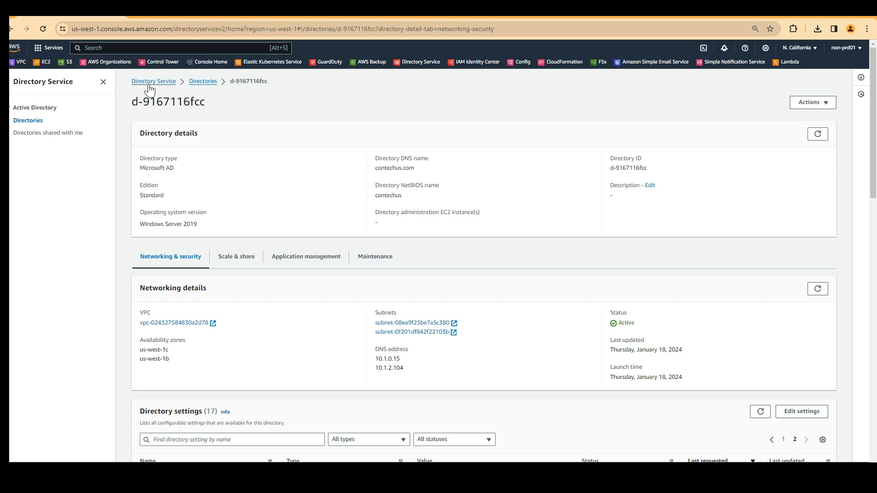
{"action": "left_click", "coordinate": [149, 84]}
{"action": "left_click", "coordinate": [108, 47]}
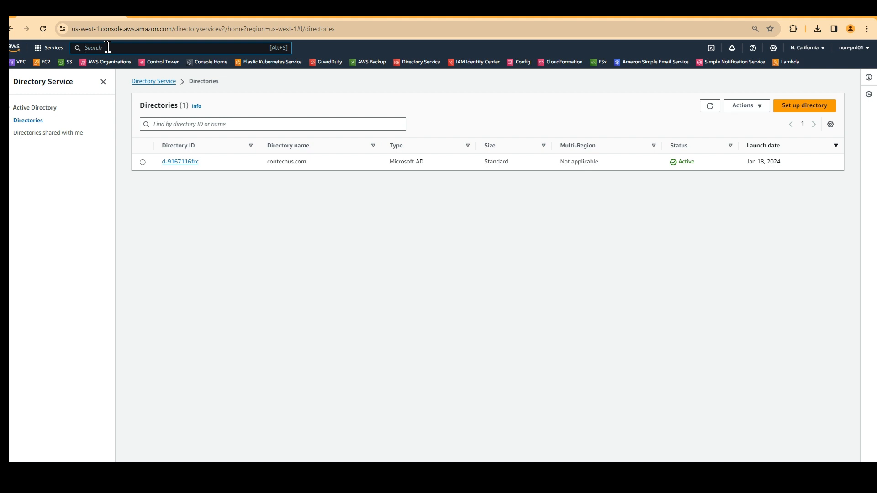
{"action": "type", "text": "aws dicre"}
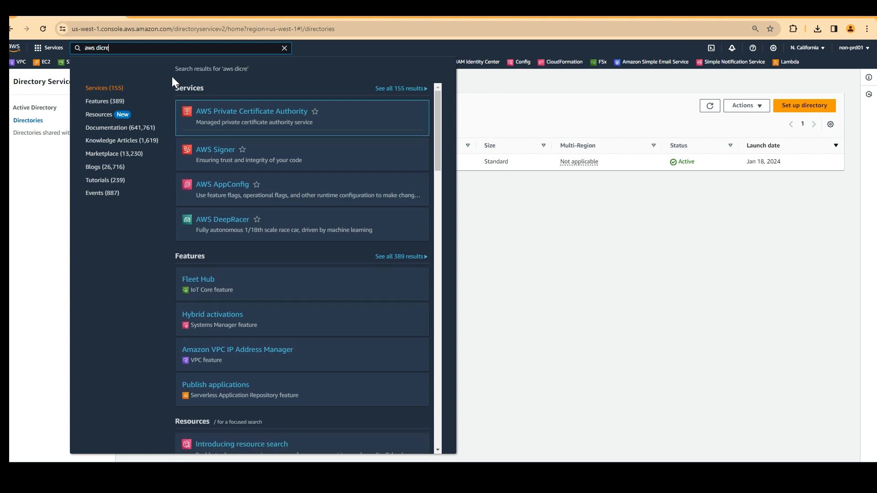
{"action": "key", "text": "BackSpace"}
{"action": "key", "text": "BackSpace"}
{"action": "key", "text": "BackSpace"}
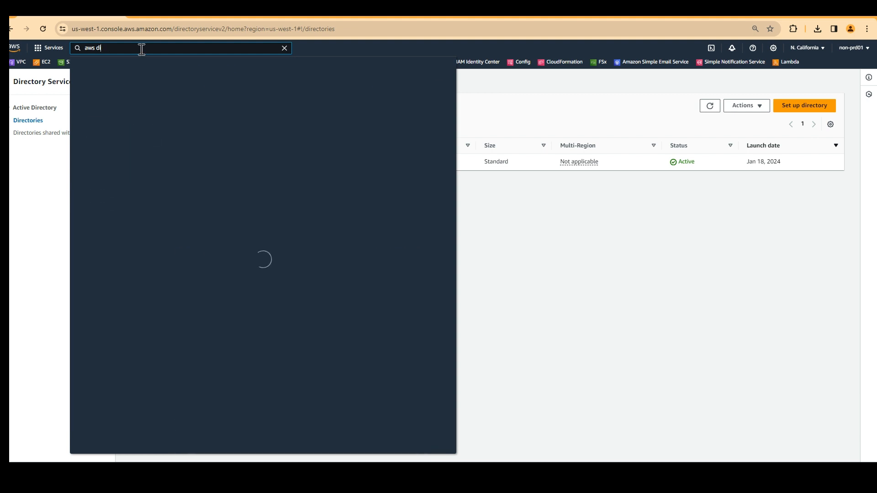
{"action": "type", "text": "rect"}
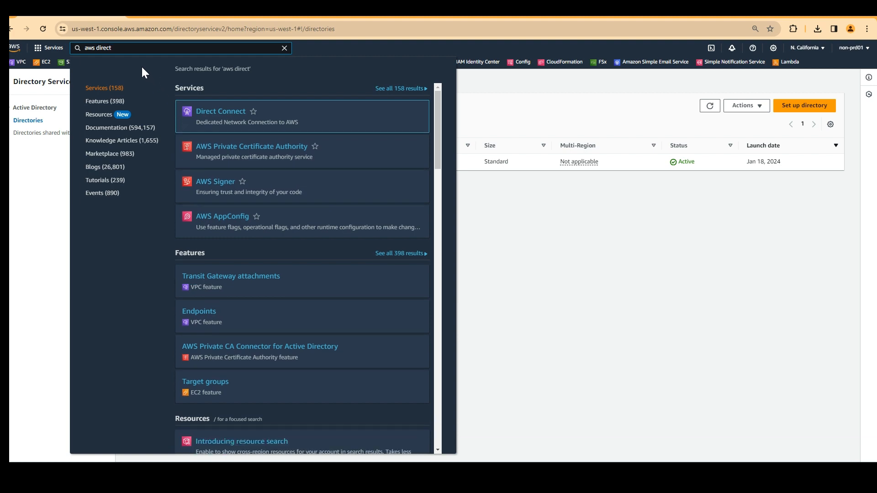
{"action": "type", "text": "o"}
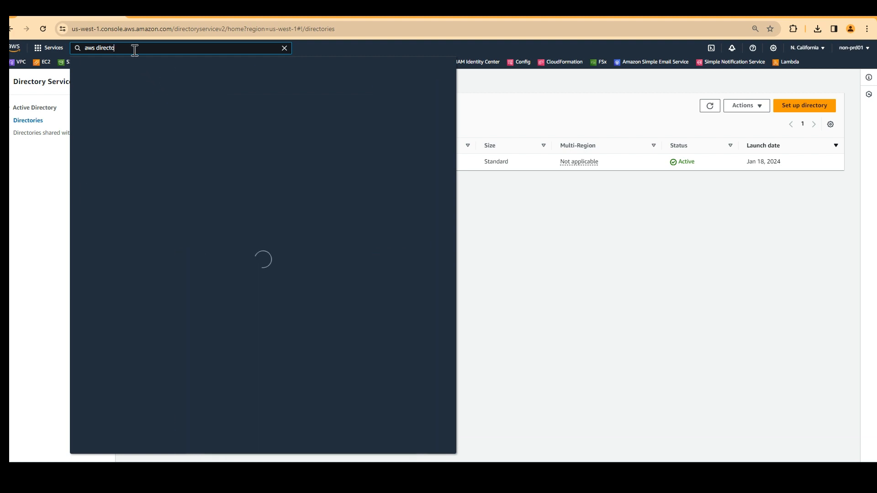
{"action": "type", "text": "ry ser"}
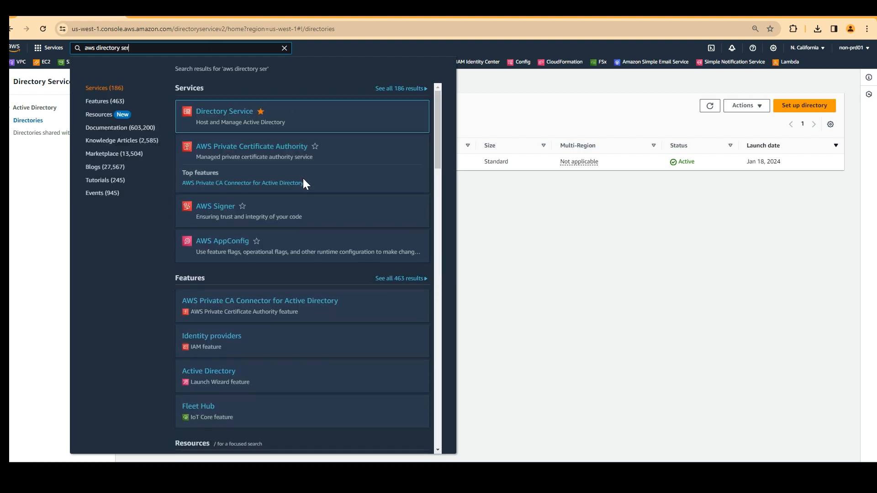
{"action": "left_click", "coordinate": [96, 48]}
{"action": "key", "text": "BackSpace"}
{"action": "key", "text": "BackSpace"}
{"action": "key", "text": "BackSpace"}
{"action": "key", "text": "BackSpace"}
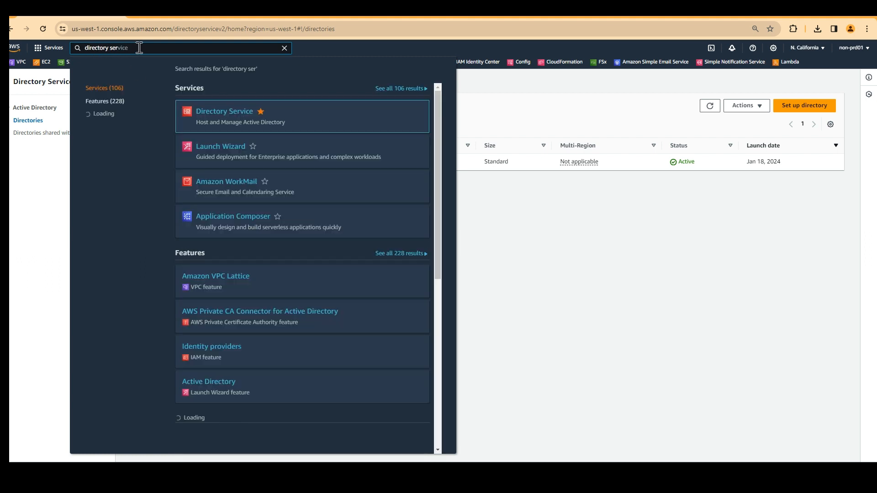
{"action": "left_click", "coordinate": [221, 113]}
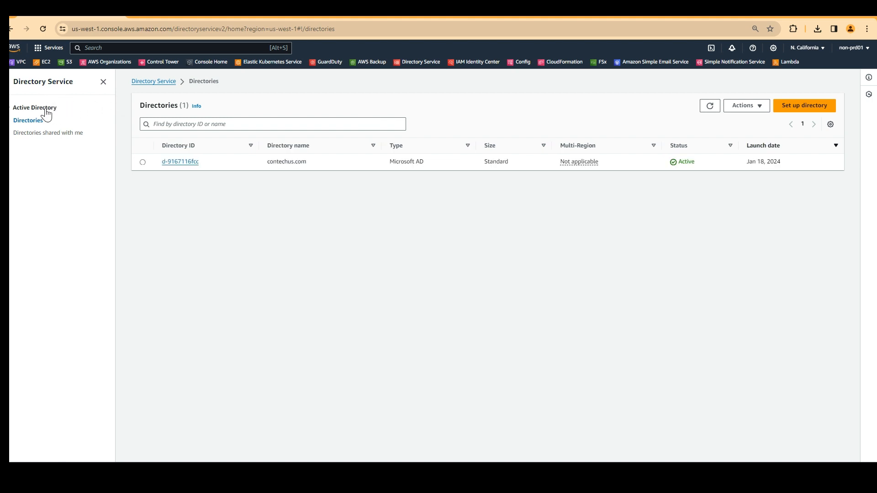
Begin a new directory setup, keeping AWS Managed Microsoft AD, and continue to the directory information form.
{"action": "left_click", "coordinate": [804, 108]}
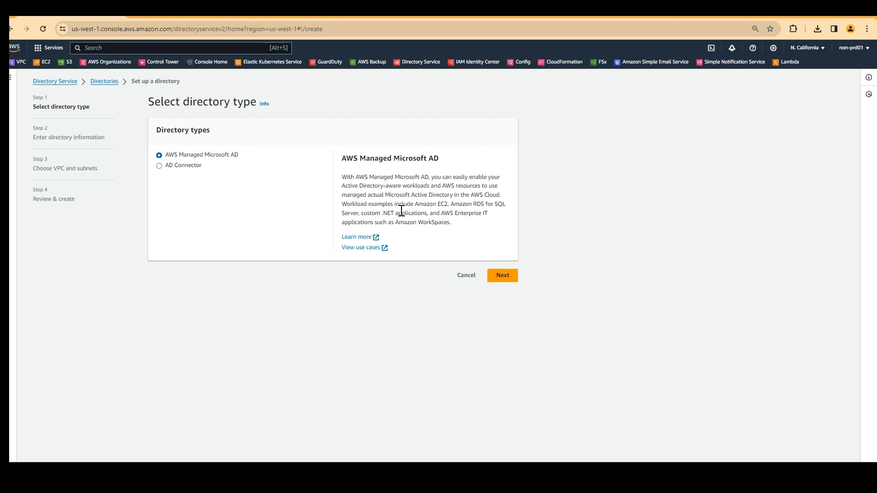
{"action": "left_click", "coordinate": [502, 276]}
{"action": "scroll", "coordinate": [234, 165], "scroll_direction": "down", "scroll_amount": 1}
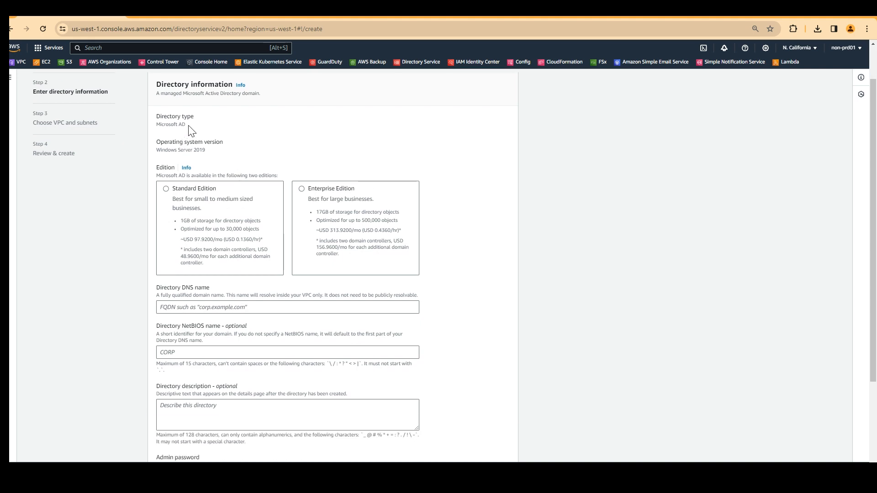
Select Standard Edition (USD 97.9200/mo) after comparing its object capacity and price with Enterprise.
{"action": "left_click_drag", "start_coordinate": [207, 150], "coordinate": [158, 155]}
{"action": "left_click", "coordinate": [307, 149]}
{"action": "scroll", "coordinate": [201, 191], "scroll_direction": "down", "scroll_amount": 2}
{"action": "scroll", "coordinate": [196, 188], "scroll_direction": "up", "scroll_amount": 1}
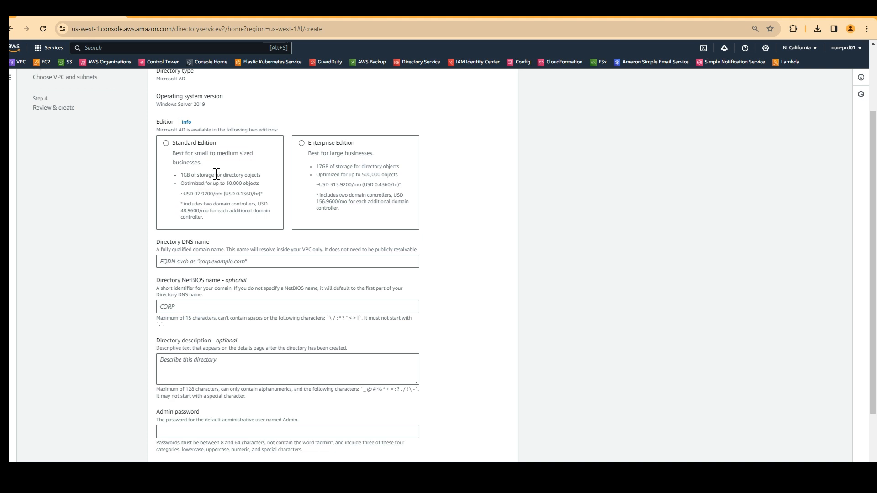
{"action": "left_click", "coordinate": [167, 144]}
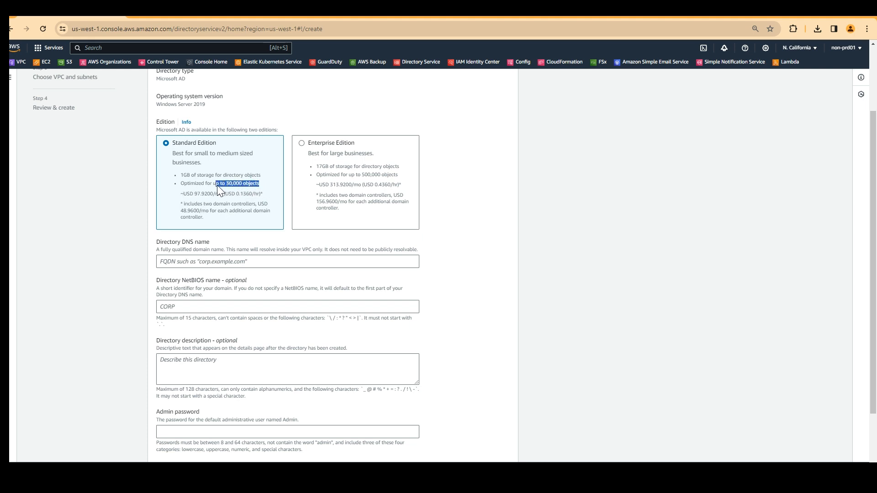
{"action": "left_click_drag", "start_coordinate": [205, 186], "coordinate": [199, 188]}
{"action": "left_click_drag", "start_coordinate": [401, 176], "coordinate": [316, 175]}
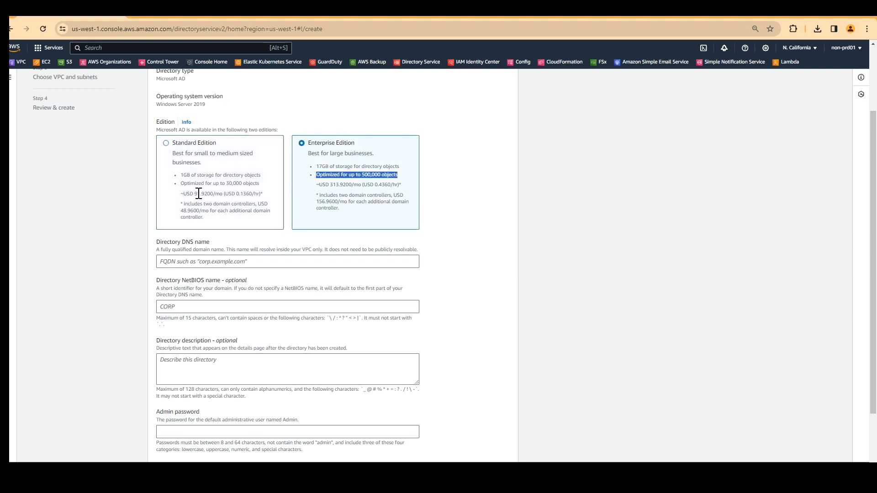
{"action": "left_click_drag", "start_coordinate": [196, 194], "coordinate": [206, 197]}
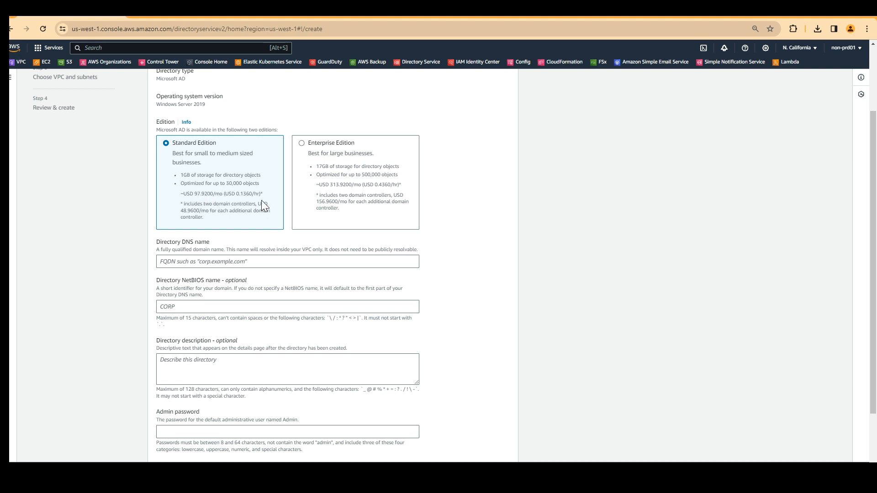
{"action": "left_click_drag", "start_coordinate": [262, 194], "coordinate": [224, 195]}
{"action": "scroll", "coordinate": [364, 192], "scroll_direction": "down", "scroll_amount": 1}
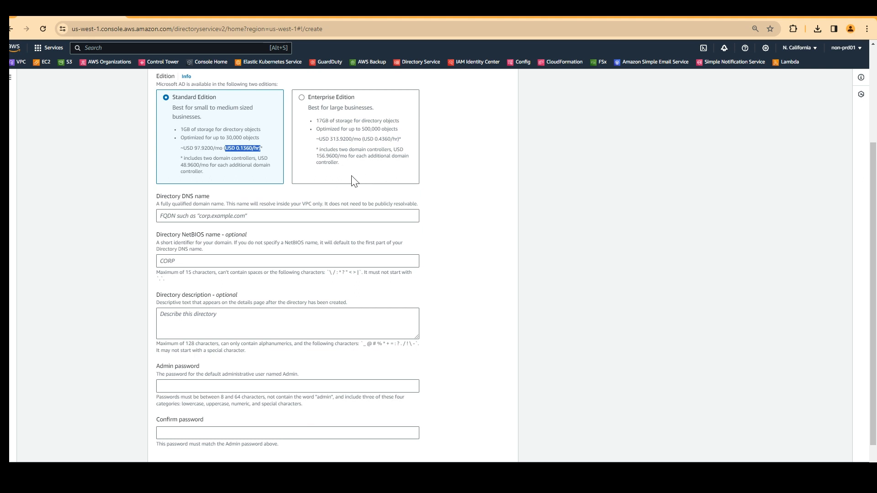
Enter mycompany.com as the Directory DNS name.
{"action": "left_click", "coordinate": [201, 215]}
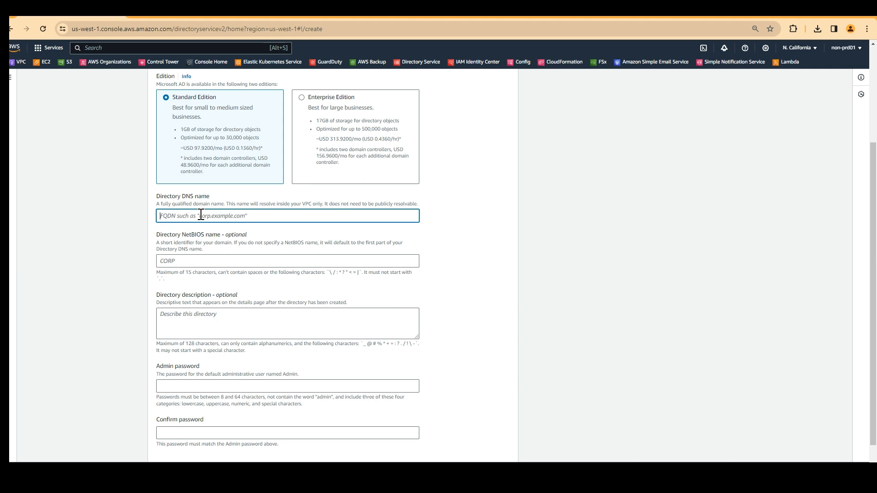
{"action": "type", "text": "compa"}
{"action": "key", "text": "BackSpace"}
{"action": "key", "text": "BackSpace"}
{"action": "key", "text": "BackSpace"}
{"action": "key", "text": "BackSpace"}
{"action": "key", "text": "BackSpace"}
{"action": "type", "text": "m"}
{"action": "left_click", "coordinate": [174, 278]}
{"action": "scroll", "coordinate": [206, 261], "scroll_direction": "down", "scroll_amount": 1}
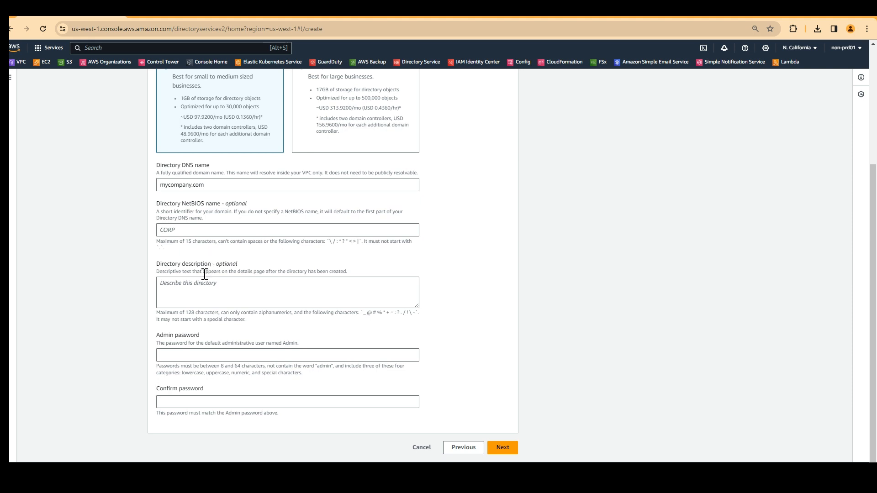
{"action": "left_click", "coordinate": [196, 285]}
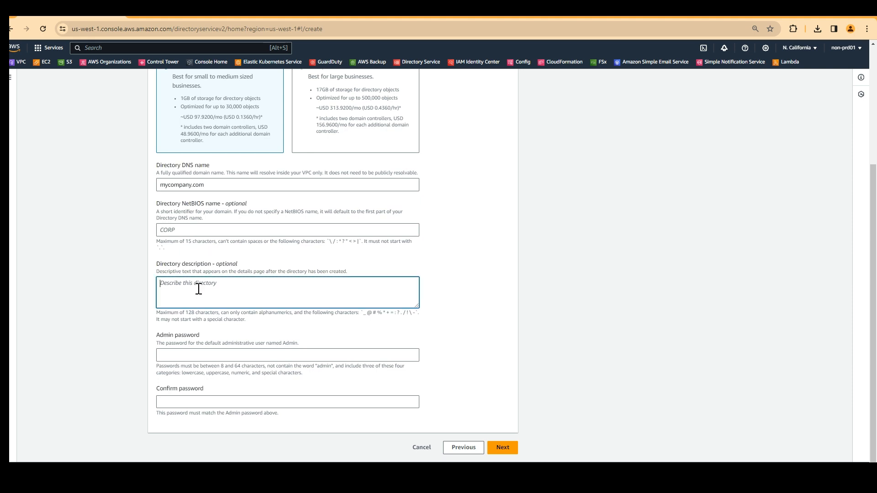
Fill in the admin password and its confirmation, re-entering it after the form rejects it.
{"action": "left_click", "coordinate": [195, 356]}
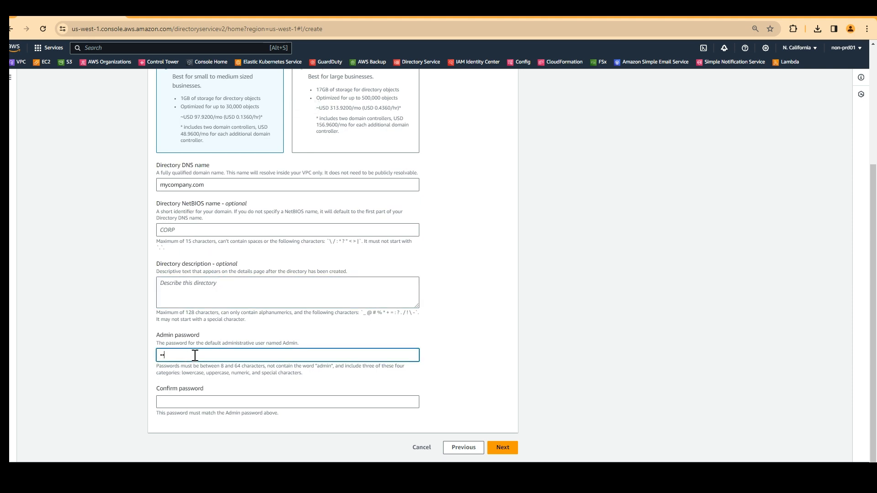
{"action": "key", "text": "Tab"}
{"action": "type", "text": "••"}
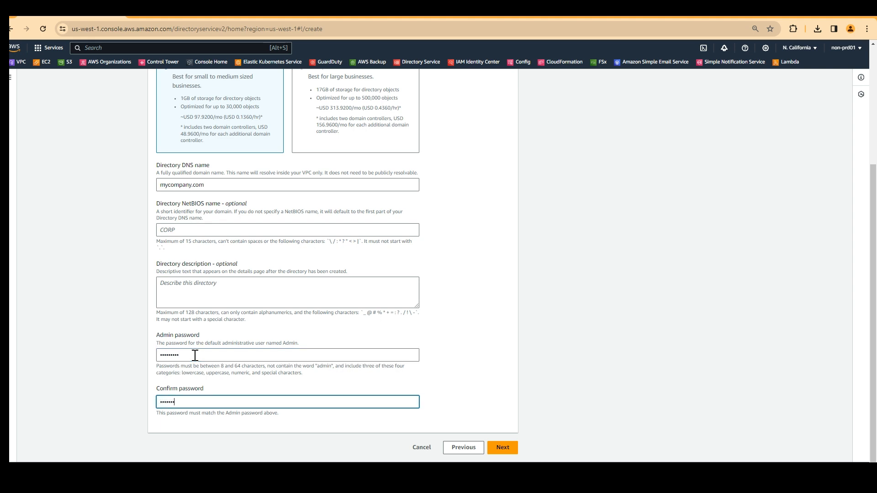
{"action": "left_click", "coordinate": [515, 367]}
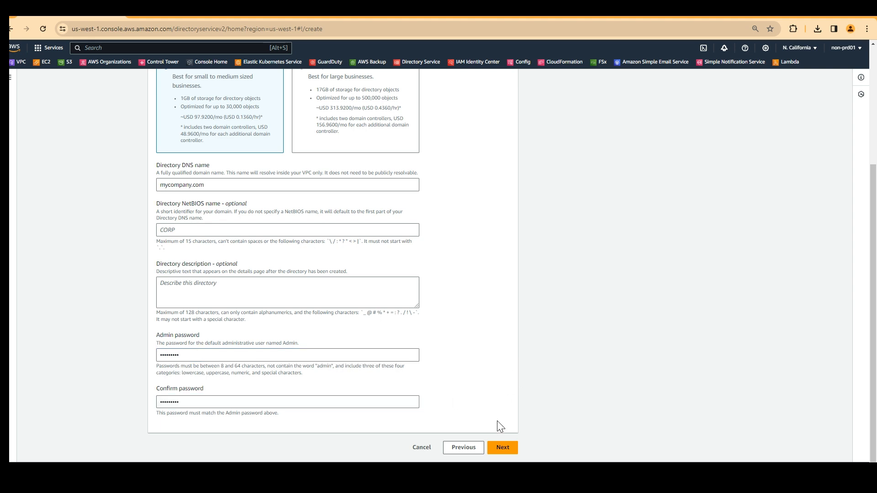
{"action": "left_click", "coordinate": [502, 447]}
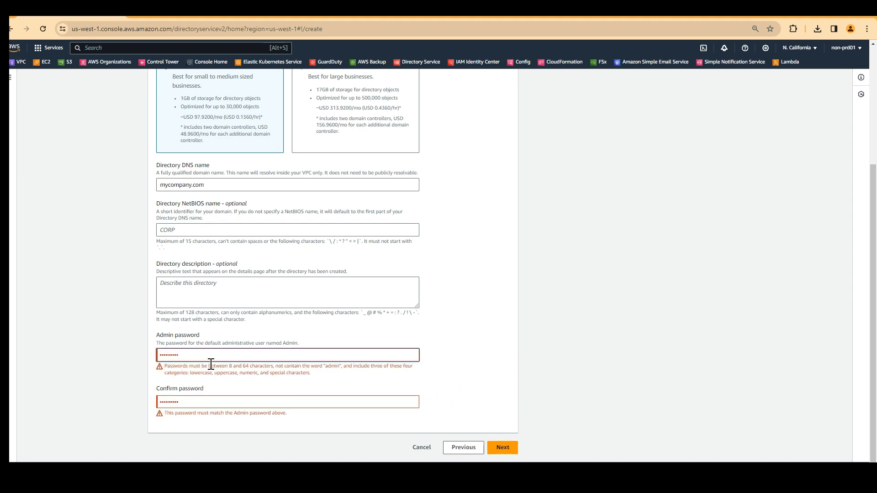
{"action": "type", "text": "••••••••••••"}
{"action": "key", "text": "BackSpace"}
{"action": "key", "text": "BackSpace"}
{"action": "key", "text": "BackSpace"}
{"action": "key", "text": "BackSpace"}
{"action": "key", "text": "BackSpace"}
{"action": "key", "text": "BackSpace"}
{"action": "key", "text": "BackSpace"}
{"action": "key", "text": "BackSpace"}
{"action": "key", "text": "BackSpace"}
{"action": "key", "text": "BackSpace"}
{"action": "key", "text": "BackSpace"}
{"action": "key", "text": "BackSpace"}
{"action": "type", "text": "••••••••••••"}
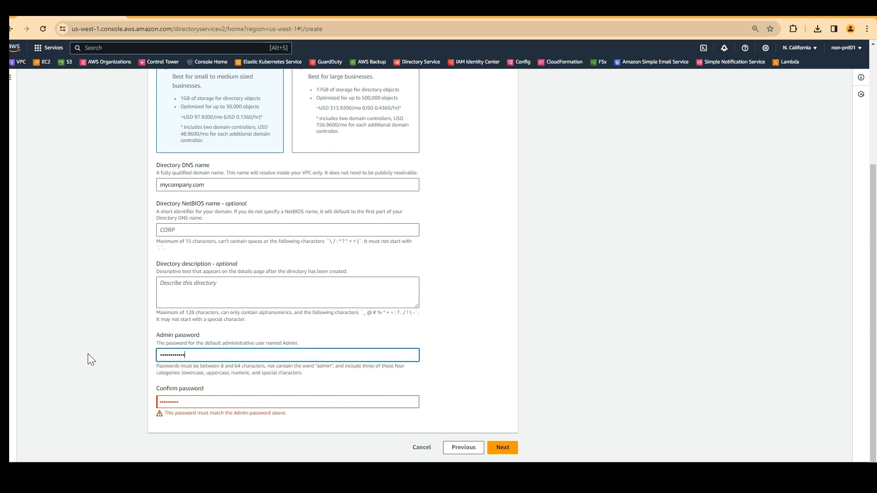
{"action": "key", "text": "Tab"}
{"action": "type", "text": "••••••••••••"}
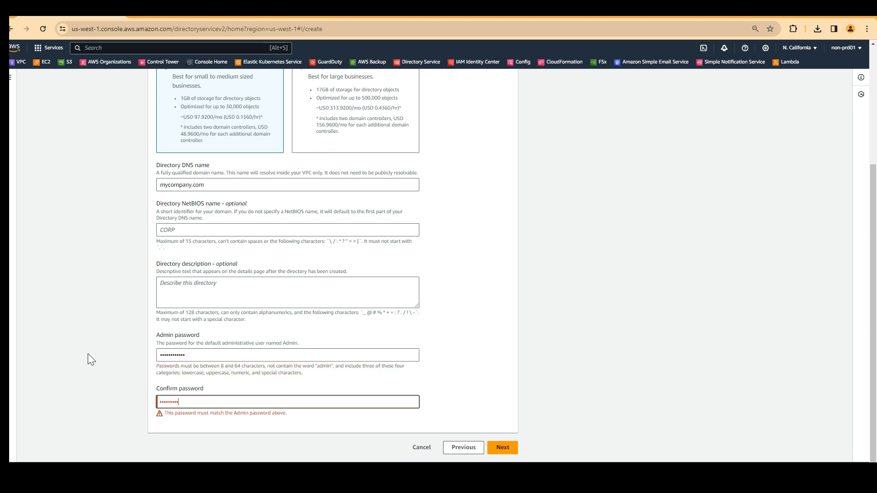
Place the directory in vpc-2 with subnets subnet-2 and subnet-1, then proceed to Review & create.
{"action": "left_click", "coordinate": [503, 447]}
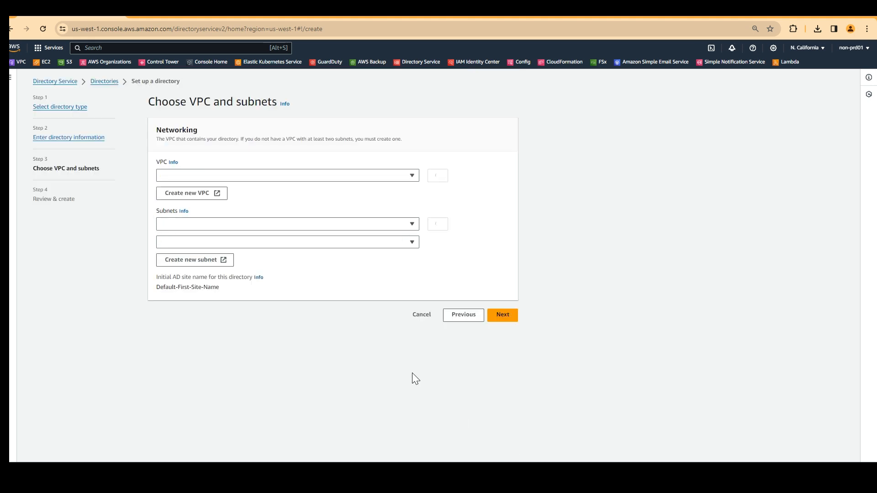
{"action": "left_click", "coordinate": [295, 174]}
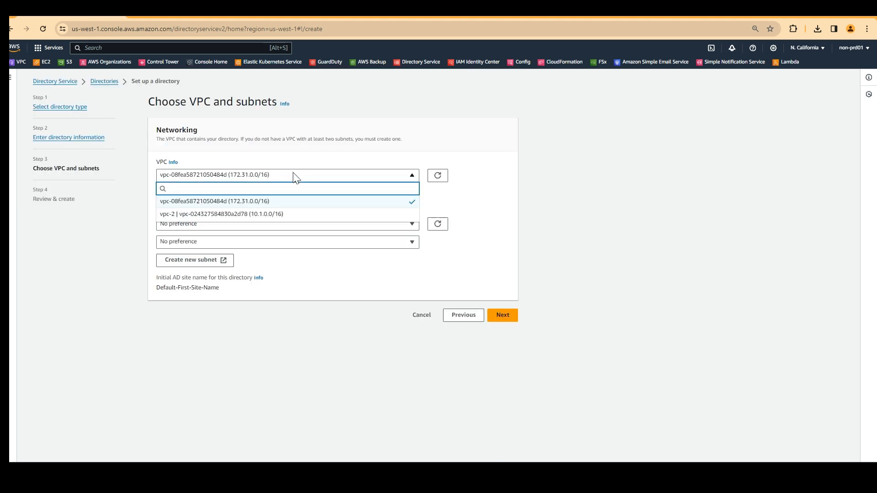
{"action": "left_click", "coordinate": [246, 211]}
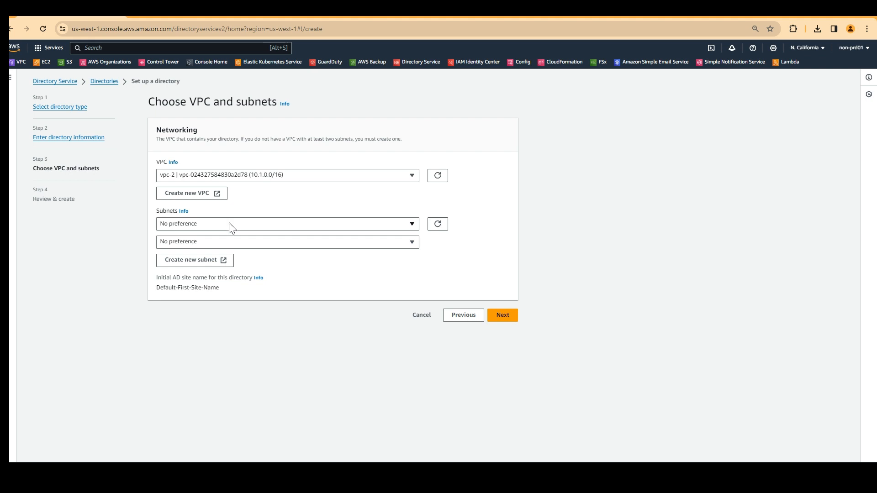
{"action": "left_click", "coordinate": [231, 228]}
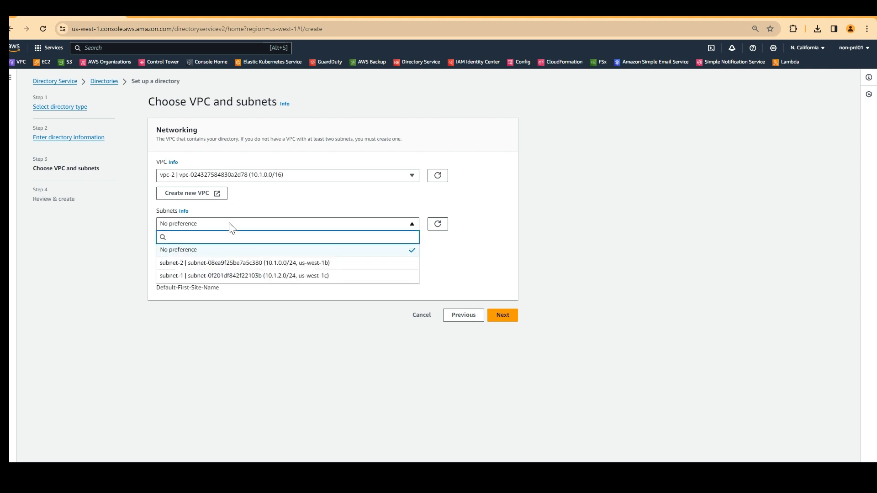
{"action": "left_click", "coordinate": [272, 263]}
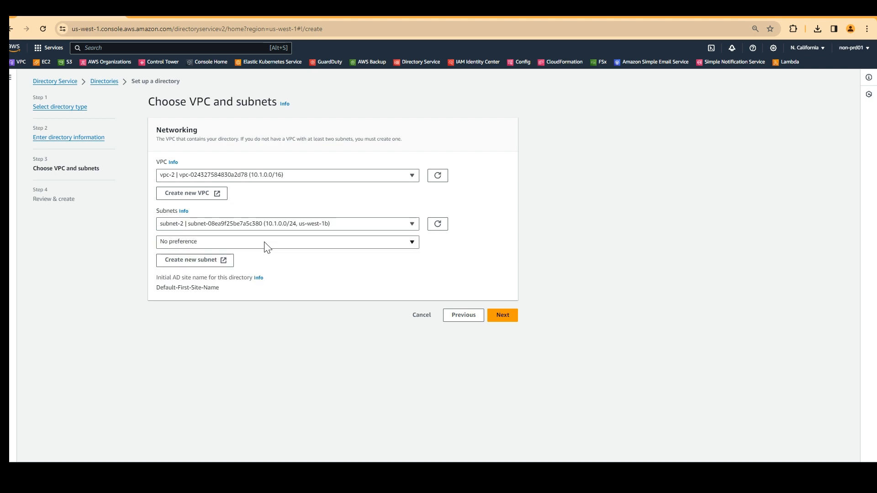
{"action": "left_click", "coordinate": [267, 242]}
{"action": "left_click", "coordinate": [269, 294]}
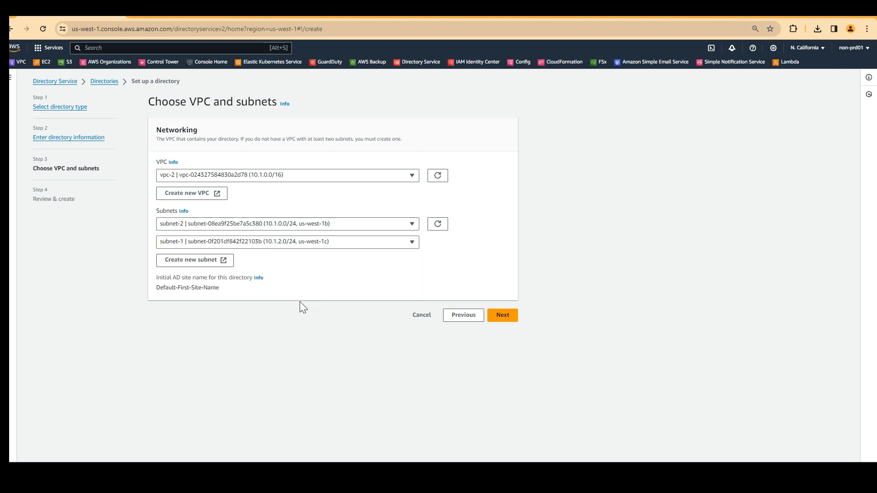
{"action": "left_click", "coordinate": [513, 324]}
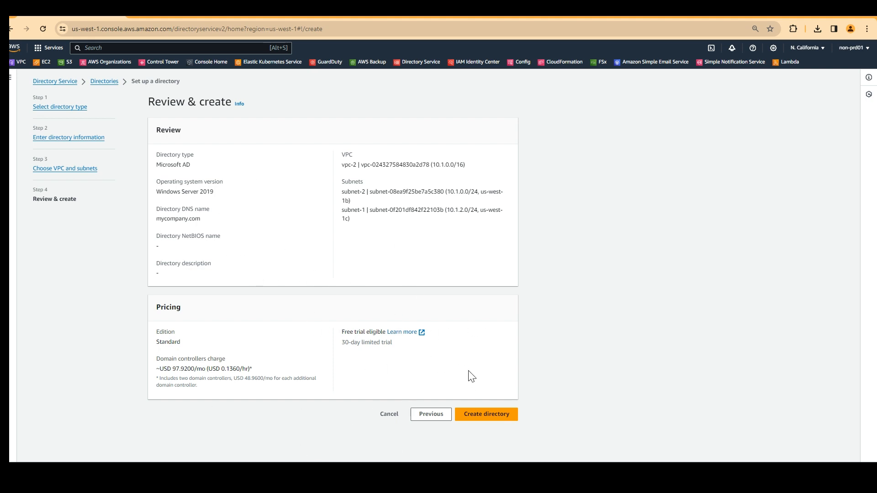
Cancel the mycompany.com directory wizard and confirm leaving the page to return to Directories.
{"action": "left_click", "coordinate": [389, 414]}
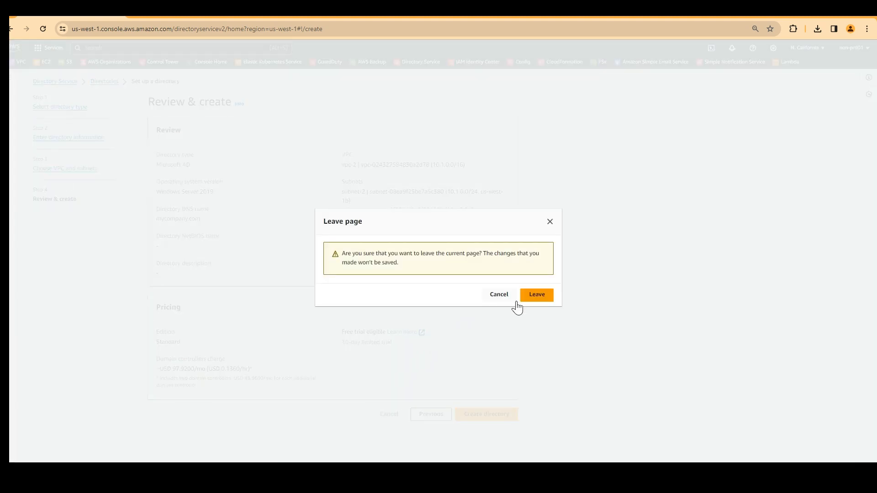
{"action": "left_click", "coordinate": [550, 222]}
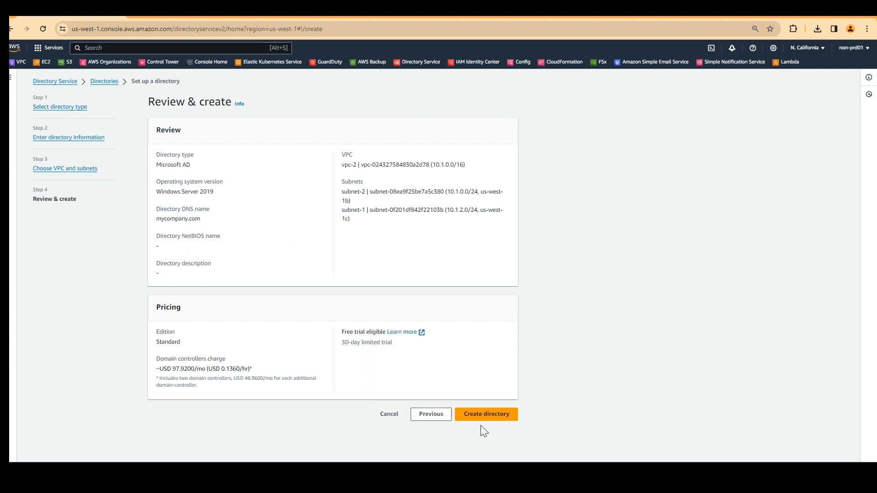
{"action": "left_click", "coordinate": [390, 414]}
{"action": "left_click", "coordinate": [538, 296]}
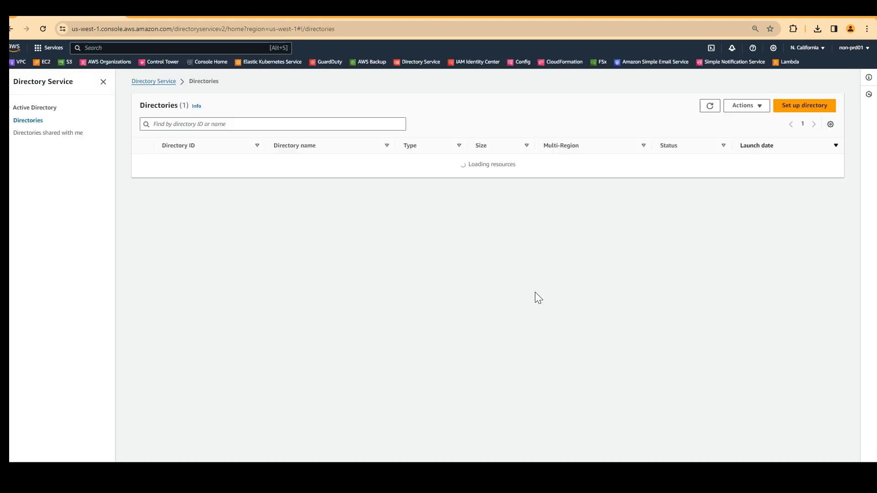
Open the contechus.com directory details and check its DNS name contechus.com and NetBIOS name contechus.
{"action": "left_click", "coordinate": [143, 163]}
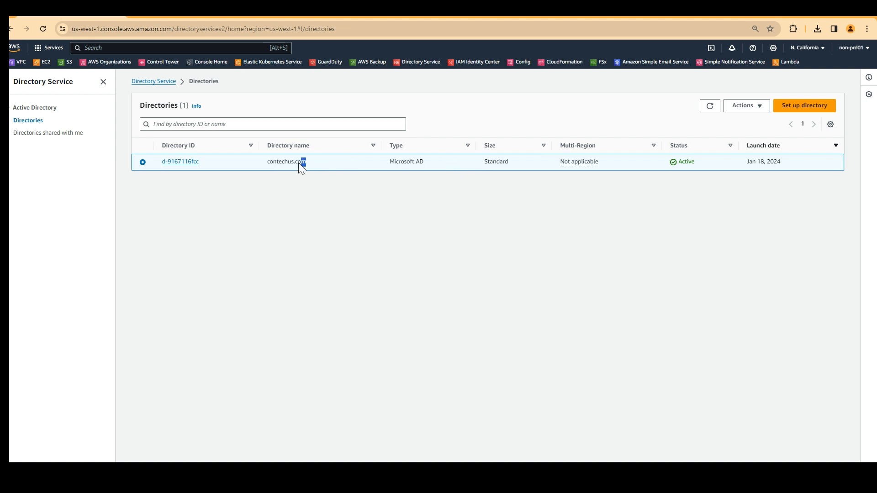
{"action": "left_click", "coordinate": [390, 189]}
{"action": "left_click", "coordinate": [198, 162]}
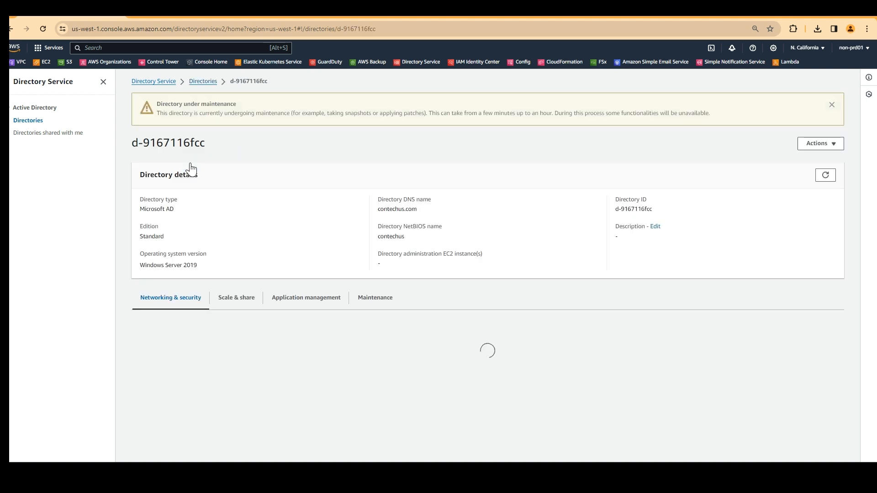
{"action": "scroll", "coordinate": [274, 250], "scroll_direction": "down", "scroll_amount": 1}
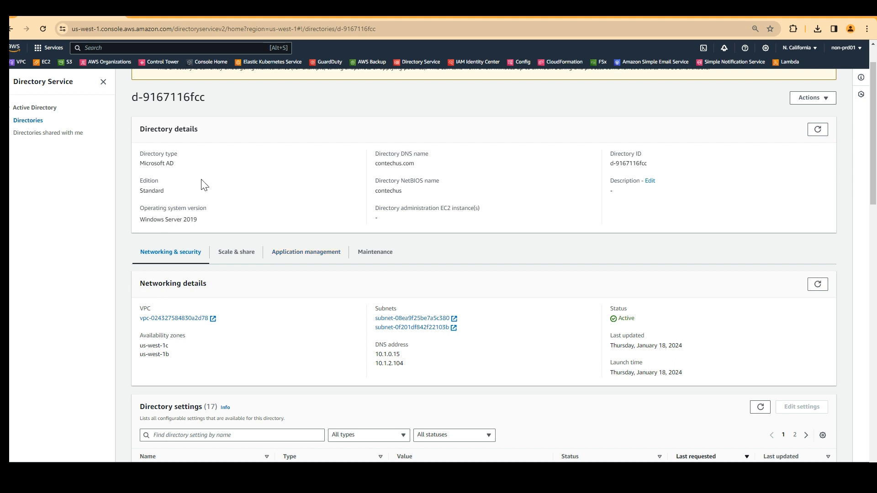
{"action": "scroll", "coordinate": [201, 180], "scroll_direction": "down", "scroll_amount": 1}
{"action": "left_click_drag", "start_coordinate": [198, 175], "coordinate": [143, 175]}
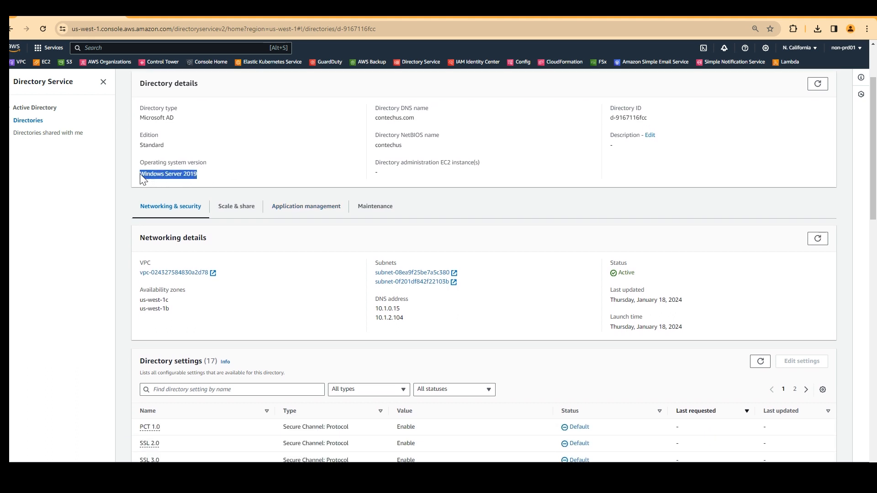
{"action": "left_click_drag", "start_coordinate": [403, 146], "coordinate": [375, 150]}
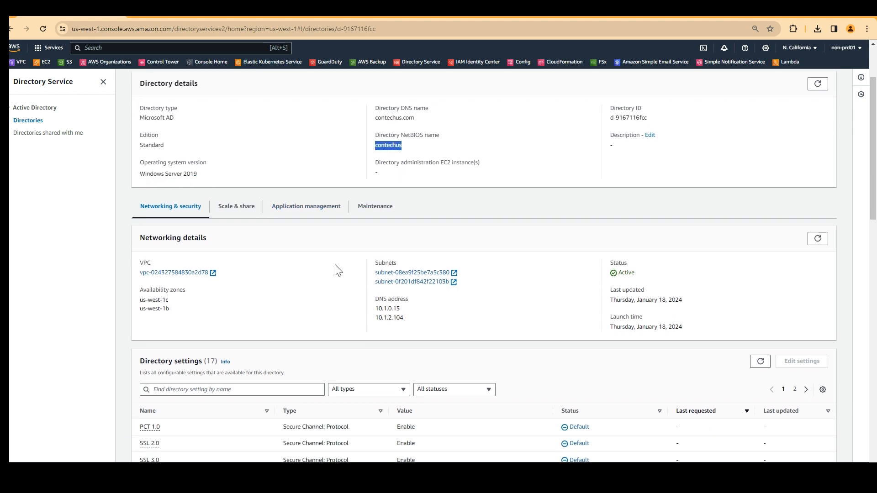
{"action": "left_click_drag", "start_coordinate": [414, 120], "coordinate": [374, 120]}
Inspect the directory's DNS addresses, two subnet IDs and availability zones, then go to EC2 Instances.
{"action": "scroll", "coordinate": [329, 228], "scroll_direction": "down", "scroll_amount": 1}
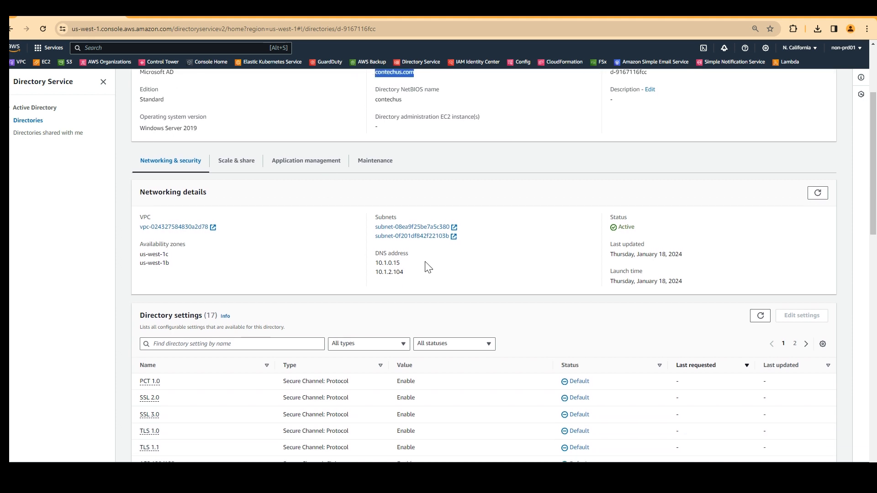
{"action": "left_click_drag", "start_coordinate": [403, 272], "coordinate": [397, 273]}
{"action": "left_click", "coordinate": [431, 272]}
{"action": "left_click_drag", "start_coordinate": [469, 238], "coordinate": [368, 230]}
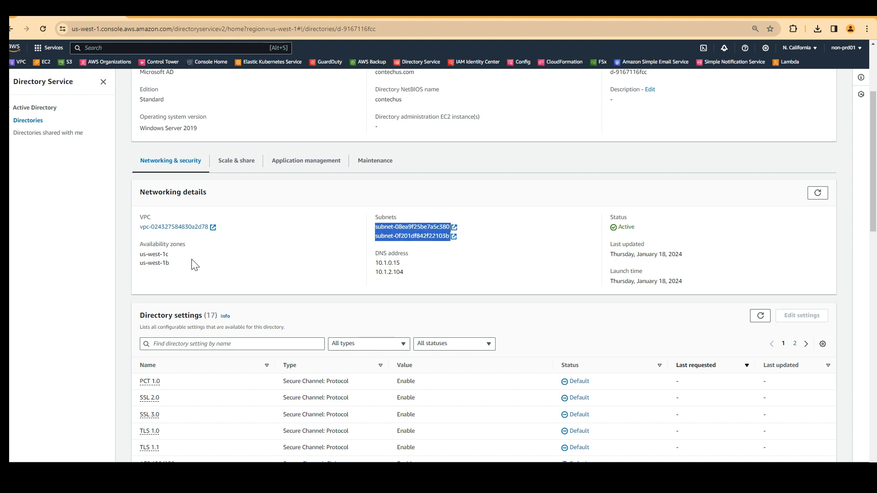
{"action": "left_click_drag", "start_coordinate": [193, 264], "coordinate": [134, 254]}
{"action": "scroll", "coordinate": [640, 250], "scroll_direction": "down", "scroll_amount": 10}
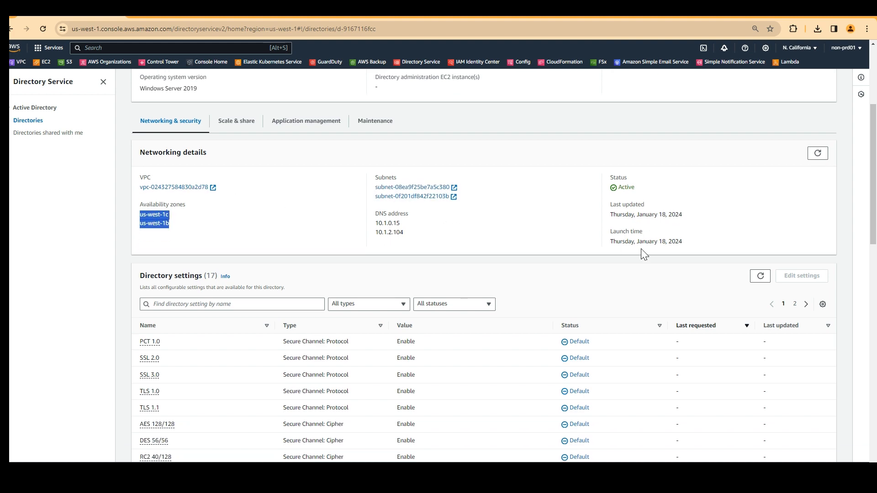
{"action": "scroll", "coordinate": [383, 348], "scroll_direction": "up", "scroll_amount": 10}
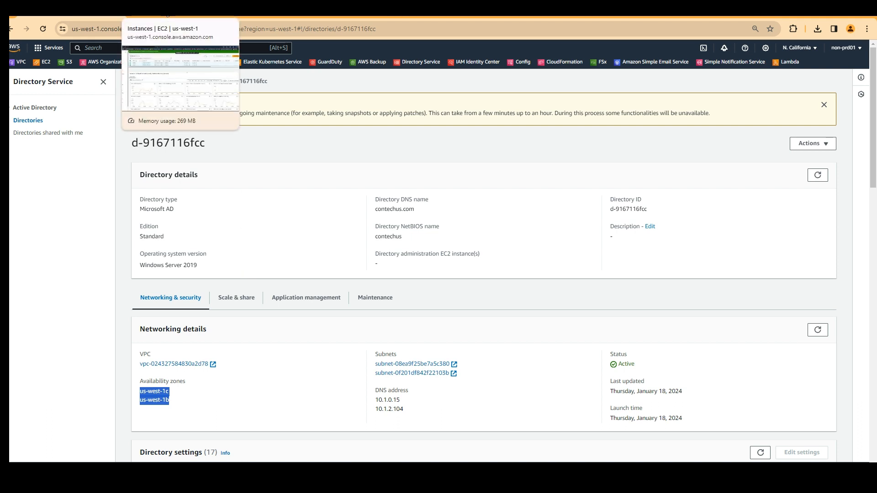
{"action": "left_click", "coordinate": [178, 8]}
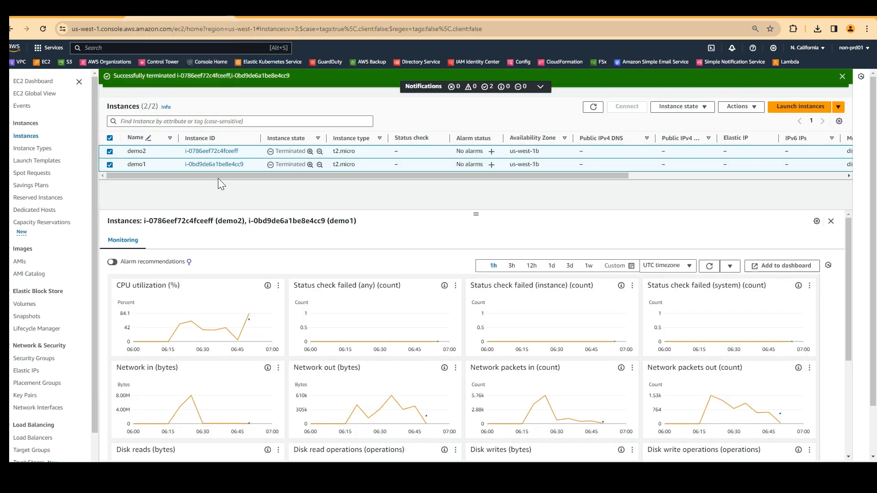
Refresh the instance list and begin launching a new instance named test1-admgmt-instance.
{"action": "left_click", "coordinate": [593, 106]}
{"action": "left_click", "coordinate": [792, 109]}
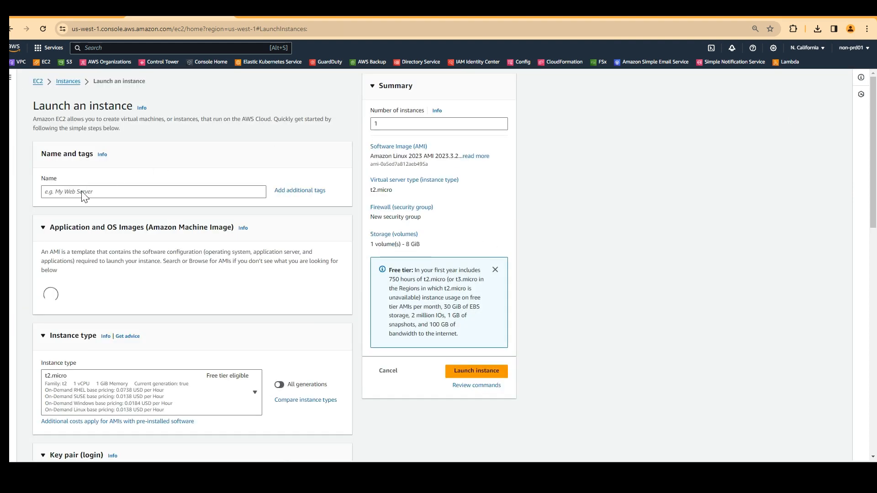
{"action": "left_click", "coordinate": [83, 191]}
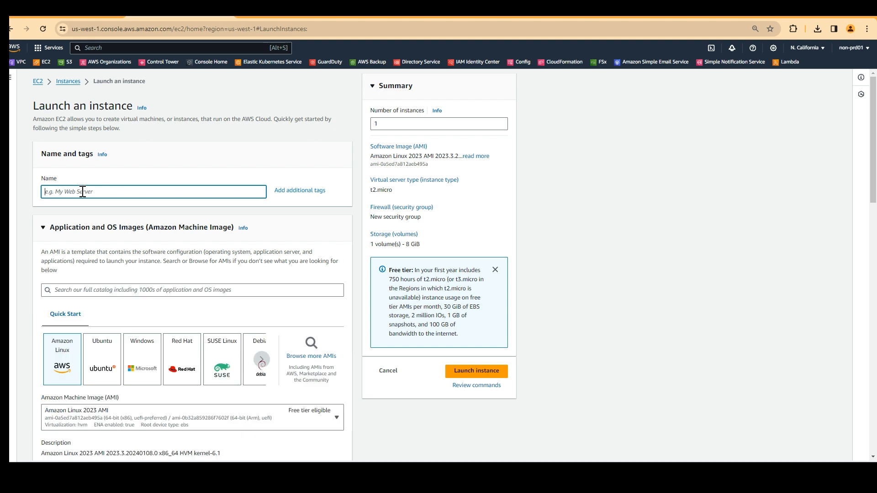
{"action": "type", "text": "test1-admgmt-instance"}
{"action": "scroll", "coordinate": [114, 197], "scroll_direction": "down", "scroll_amount": 5}
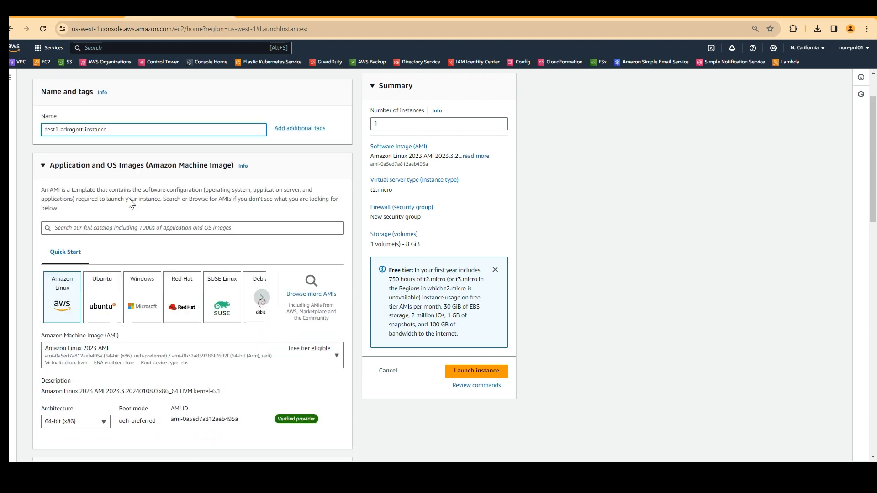
Choose the Microsoft Windows Server 2016 Base AMI for the new instance.
{"action": "left_click", "coordinate": [143, 132]}
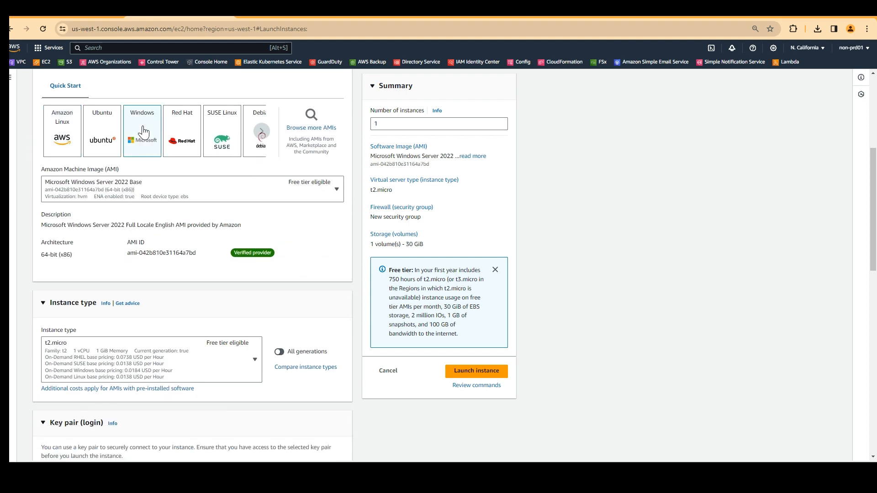
{"action": "left_click", "coordinate": [183, 195]}
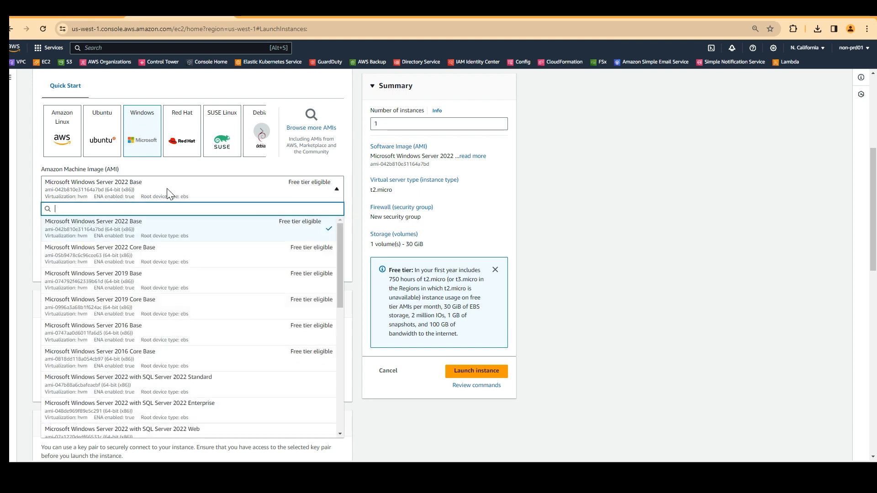
{"action": "left_click", "coordinate": [127, 333]}
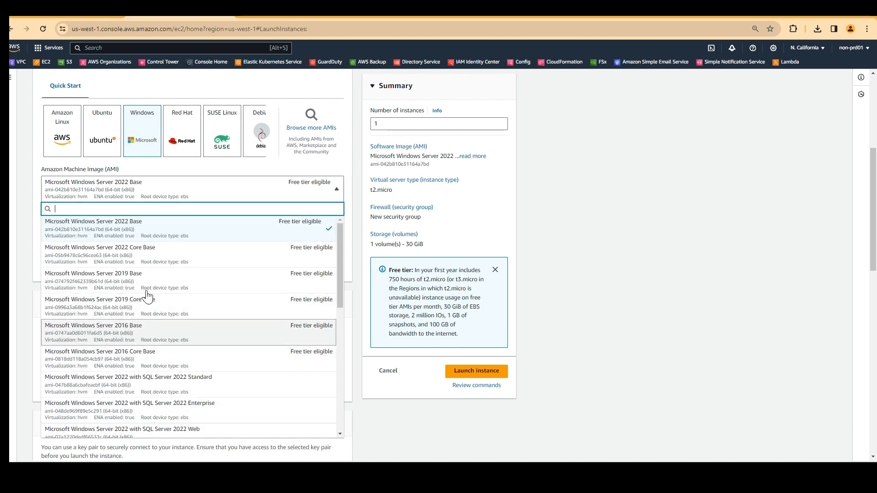
{"action": "scroll", "coordinate": [137, 293], "scroll_direction": "down", "scroll_amount": 3}
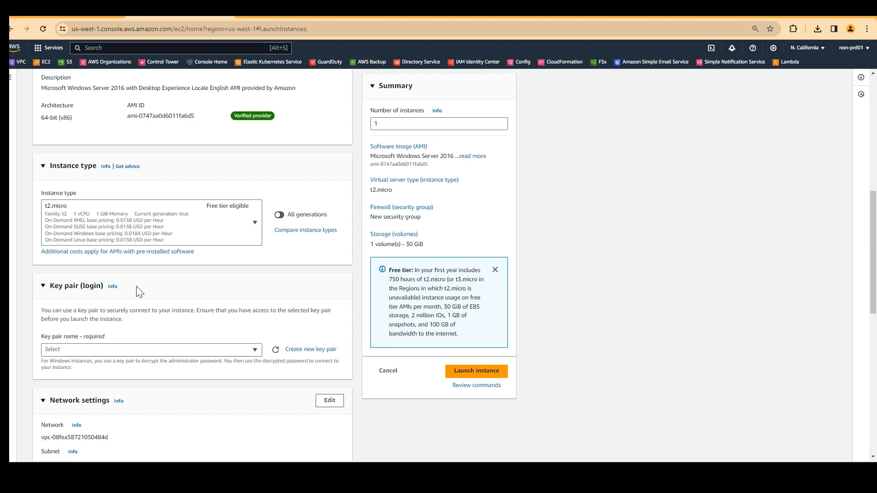
{"action": "scroll", "coordinate": [146, 286], "scroll_direction": "down", "scroll_amount": 2}
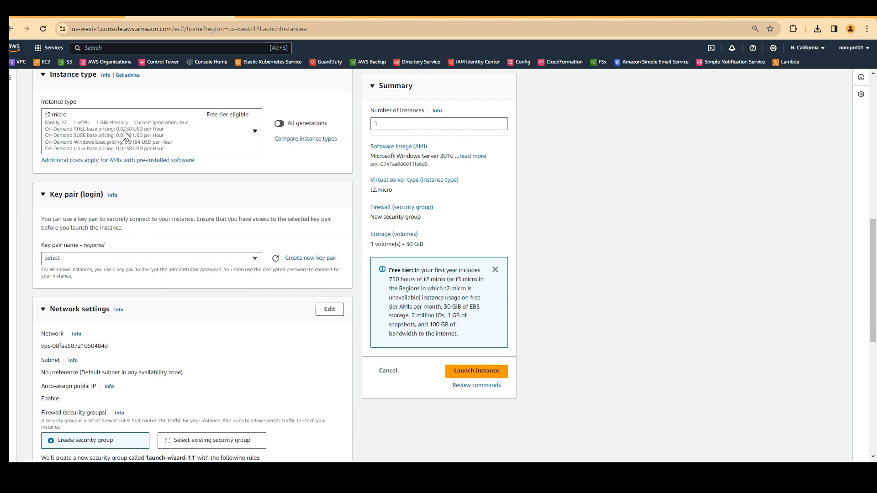
Select the non-production account's existing RSA key pair.
{"action": "scroll", "coordinate": [128, 195], "scroll_direction": "down", "scroll_amount": 1}
{"action": "left_click", "coordinate": [115, 212]}
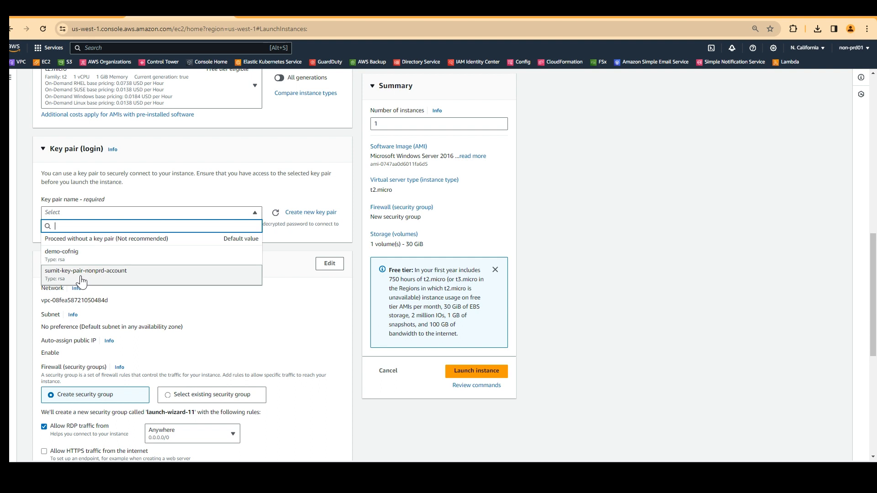
{"action": "left_click", "coordinate": [81, 279]}
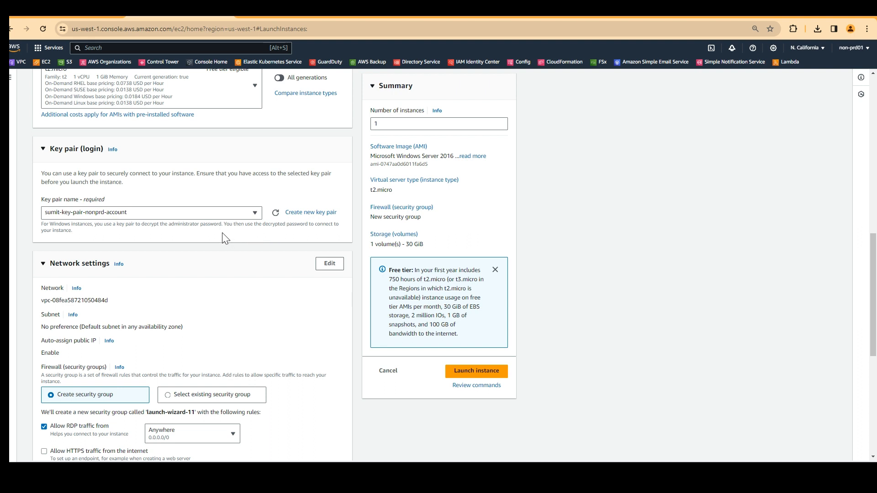
{"action": "scroll", "coordinate": [175, 170], "scroll_direction": "down", "scroll_amount": 2}
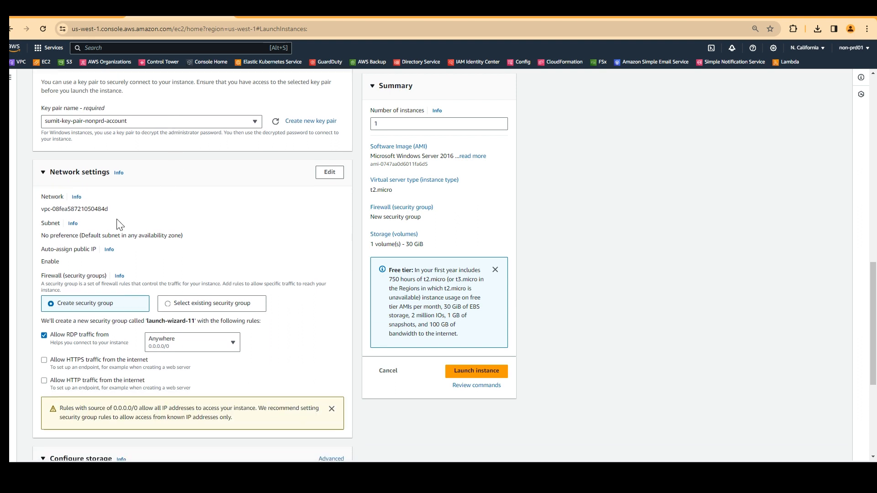
Put the instance in vpc-2 with auto-assigned public IP enabled.
{"action": "left_click", "coordinate": [327, 175]}
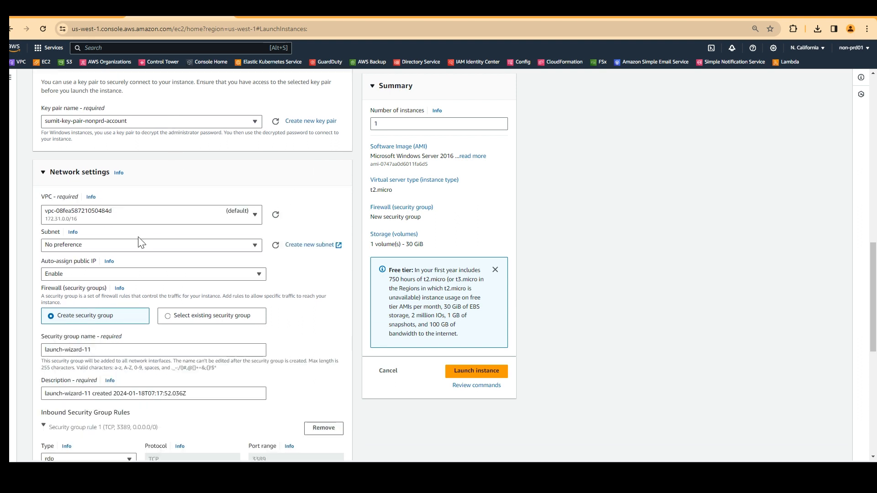
{"action": "left_click", "coordinate": [138, 220]}
{"action": "left_click", "coordinate": [120, 266]}
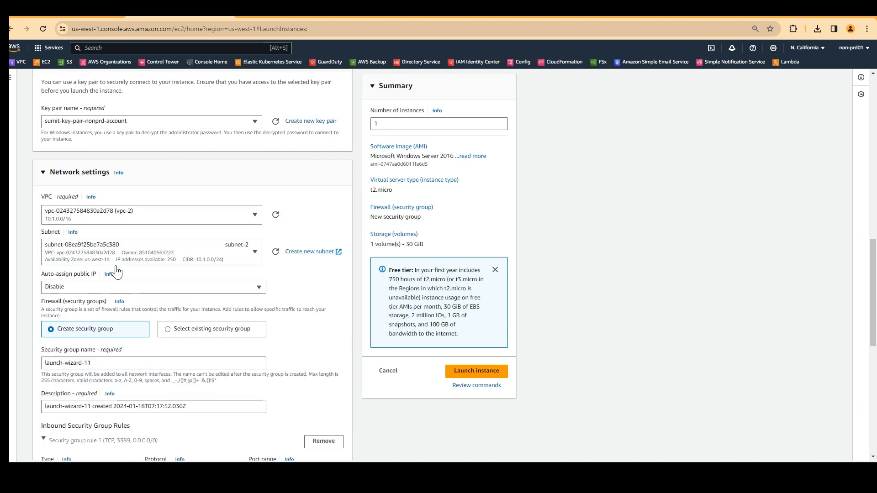
{"action": "scroll", "coordinate": [119, 271], "scroll_direction": "down", "scroll_amount": 1}
{"action": "left_click", "coordinate": [115, 242]}
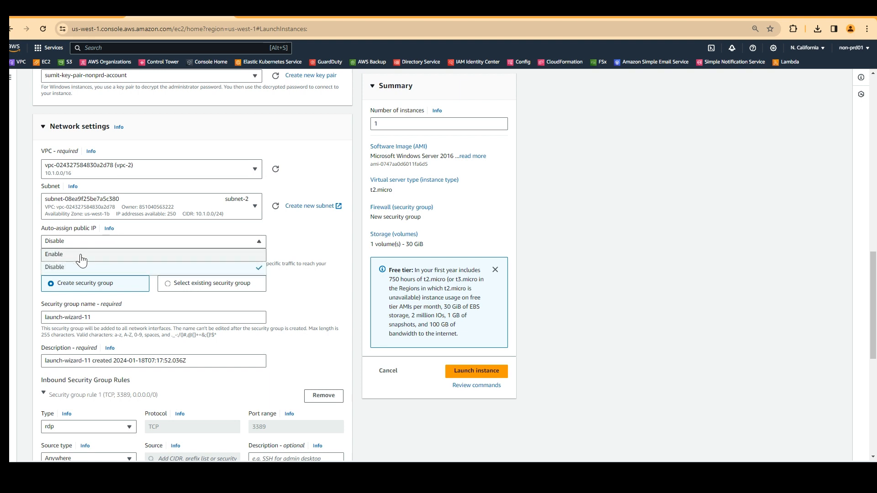
{"action": "left_click", "coordinate": [94, 253]}
Launch the Windows Server 2016 t2.micro instance with its 30 GiB storage volume.
{"action": "scroll", "coordinate": [28, 258], "scroll_direction": "down", "scroll_amount": 1}
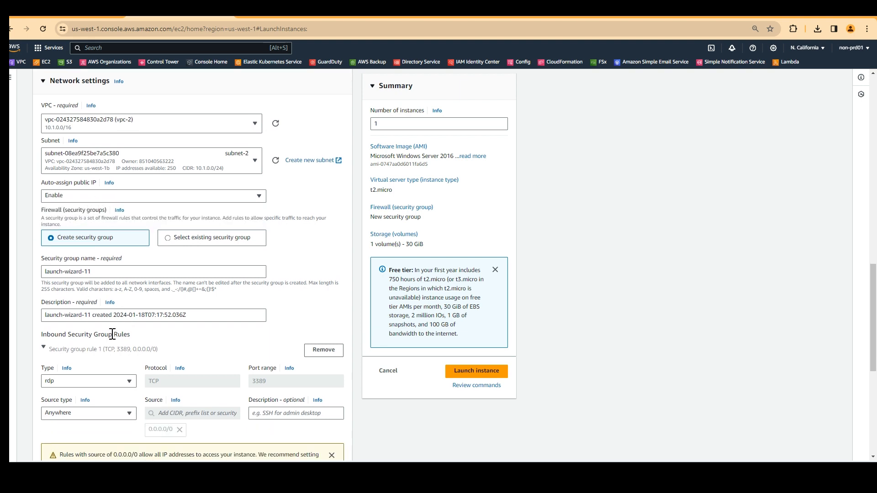
{"action": "scroll", "coordinate": [106, 311], "scroll_direction": "down", "scroll_amount": 2}
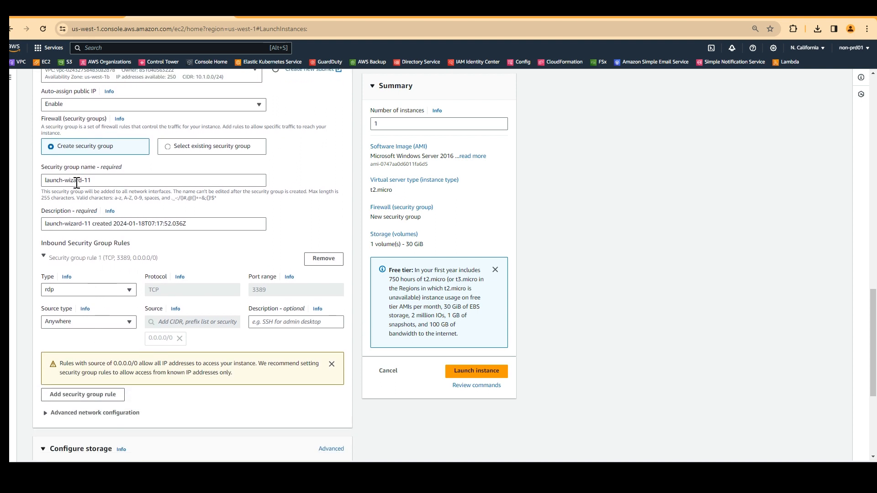
{"action": "scroll", "coordinate": [77, 189], "scroll_direction": "down", "scroll_amount": 1}
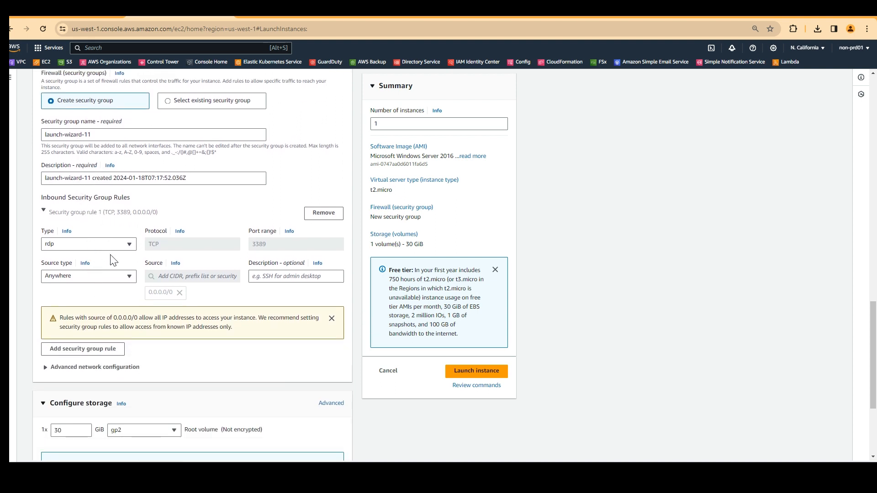
{"action": "scroll", "coordinate": [91, 295], "scroll_direction": "up", "scroll_amount": 1}
{"action": "scroll", "coordinate": [91, 292], "scroll_direction": "down", "scroll_amount": 2}
{"action": "scroll", "coordinate": [90, 292], "scroll_direction": "down", "scroll_amount": 2}
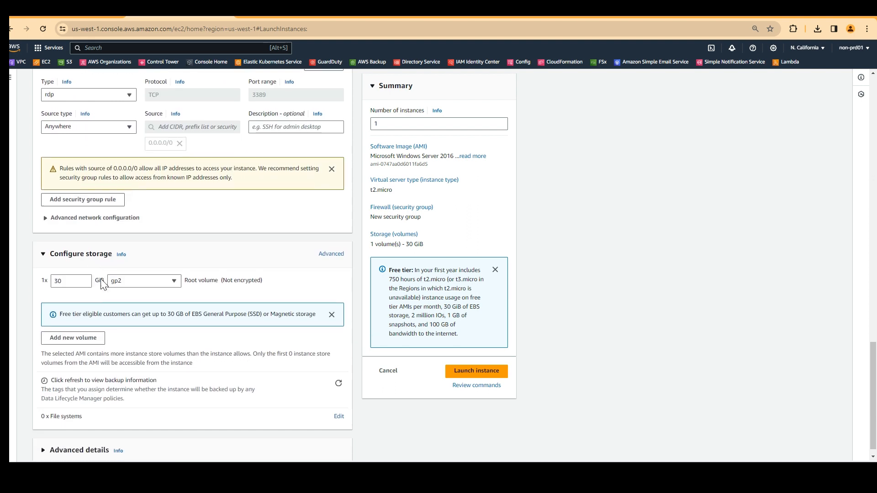
{"action": "left_click", "coordinate": [476, 371]}
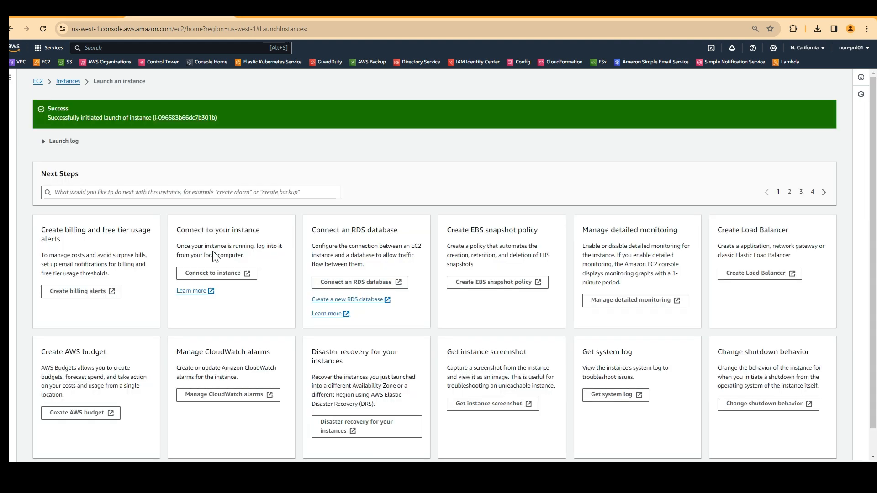
Widen the Name column, refresh until test1-admgmt-instance is Running, and open its Connect page.
{"action": "left_click", "coordinate": [66, 84]}
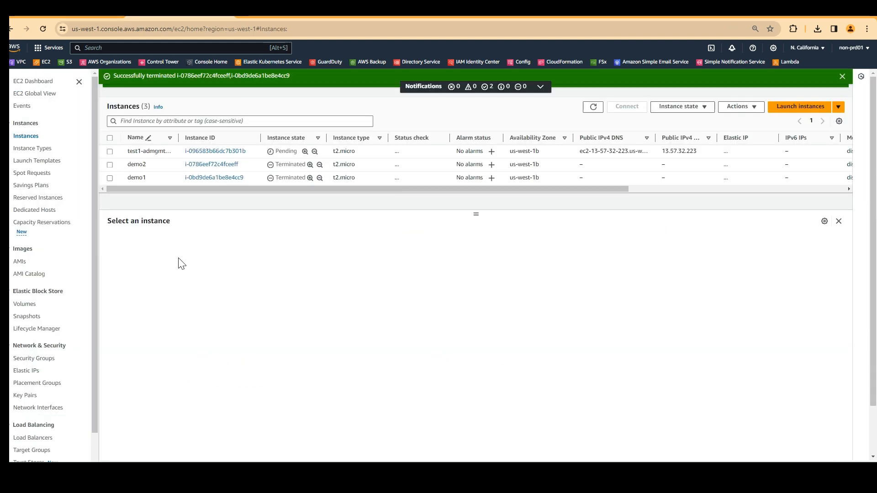
{"action": "left_click", "coordinate": [110, 151]}
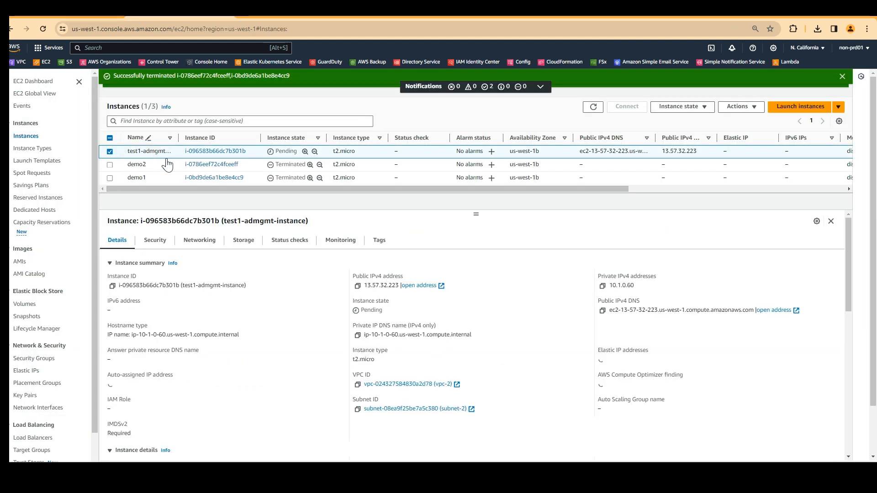
{"action": "left_click_drag", "start_coordinate": [177, 138], "coordinate": [216, 139]}
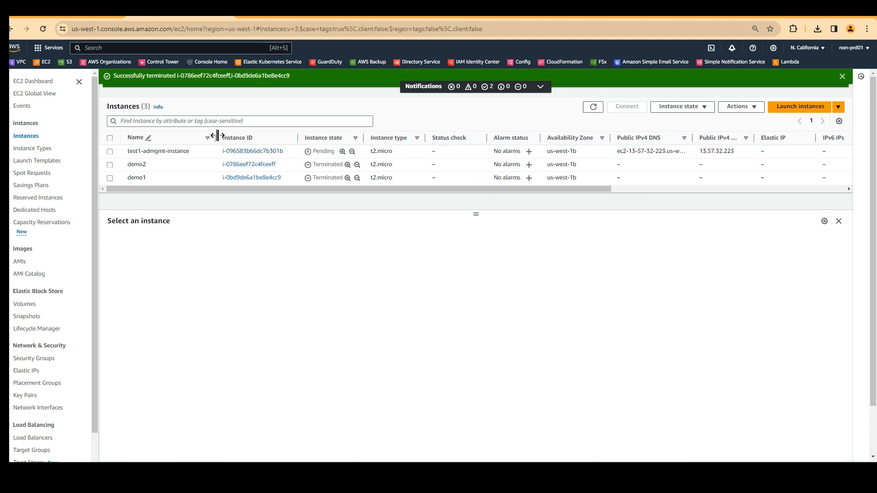
{"action": "left_click_drag", "start_coordinate": [217, 134], "coordinate": [261, 134]}
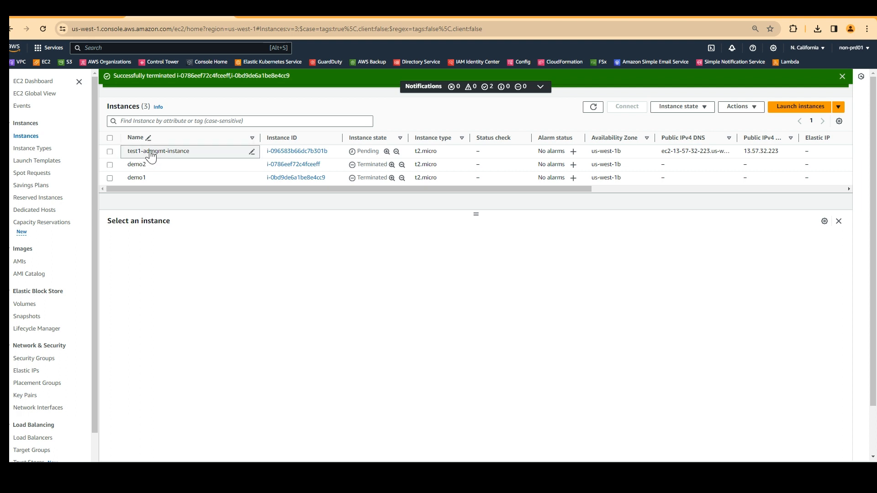
{"action": "left_click", "coordinate": [110, 151]}
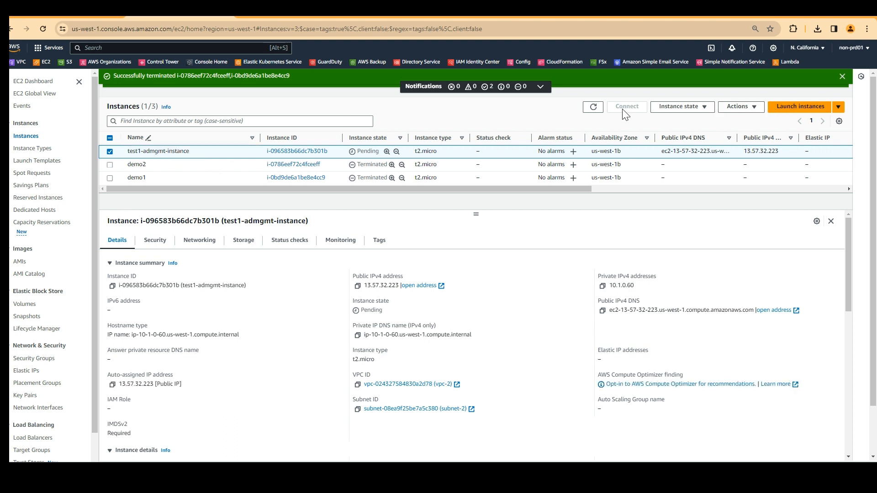
{"action": "left_click", "coordinate": [592, 110]}
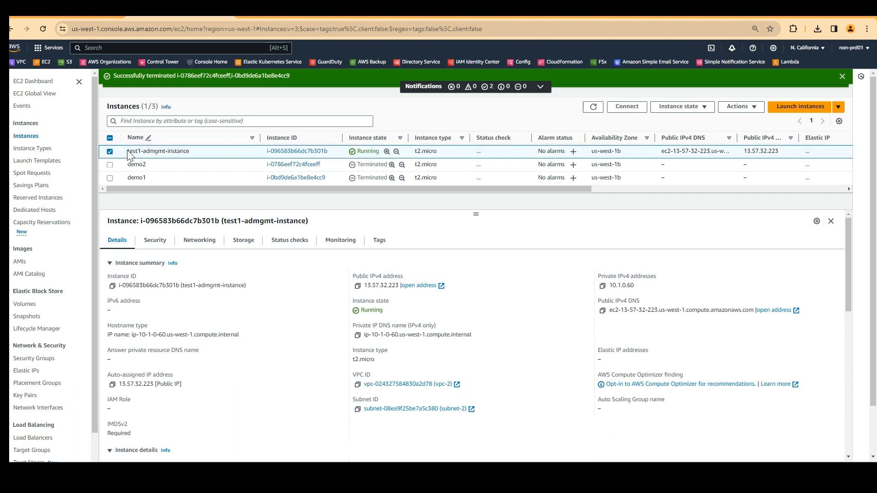
{"action": "left_click", "coordinate": [628, 108]}
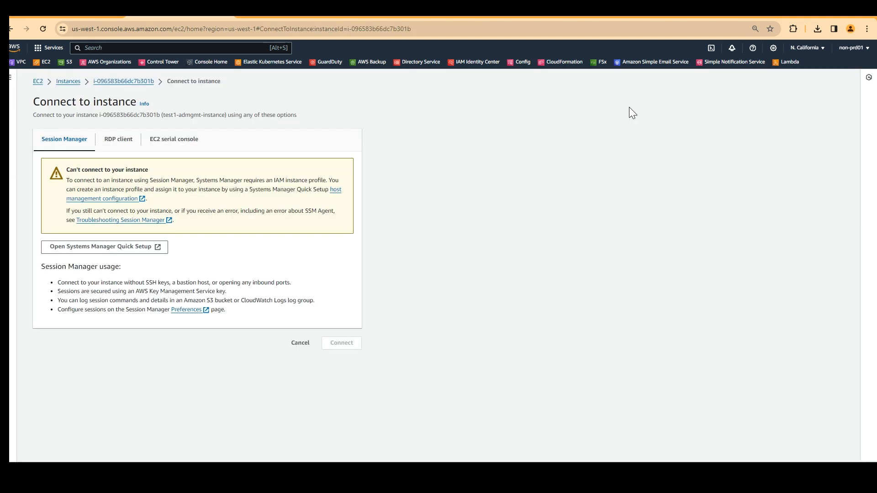
Try Get password on the RDP client tab, cancel it, and head back to the instances list.
{"action": "left_click", "coordinate": [124, 140]}
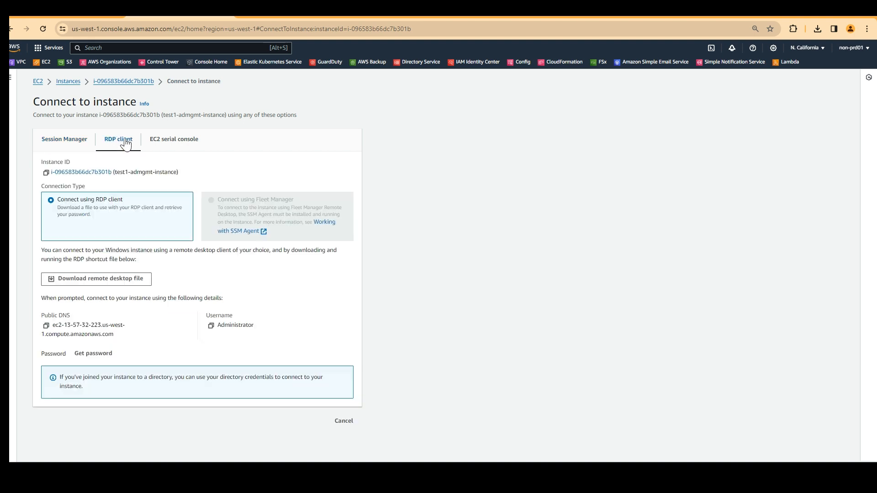
{"action": "left_click", "coordinate": [94, 356]}
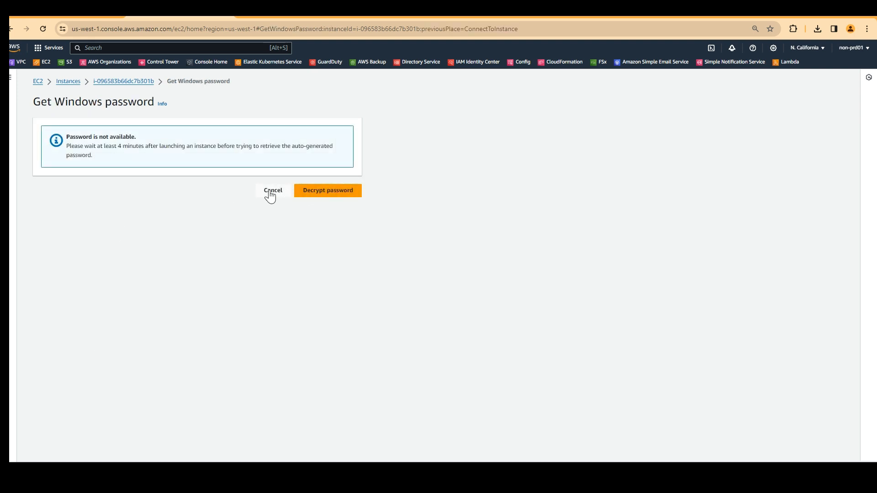
{"action": "left_click", "coordinate": [270, 192]}
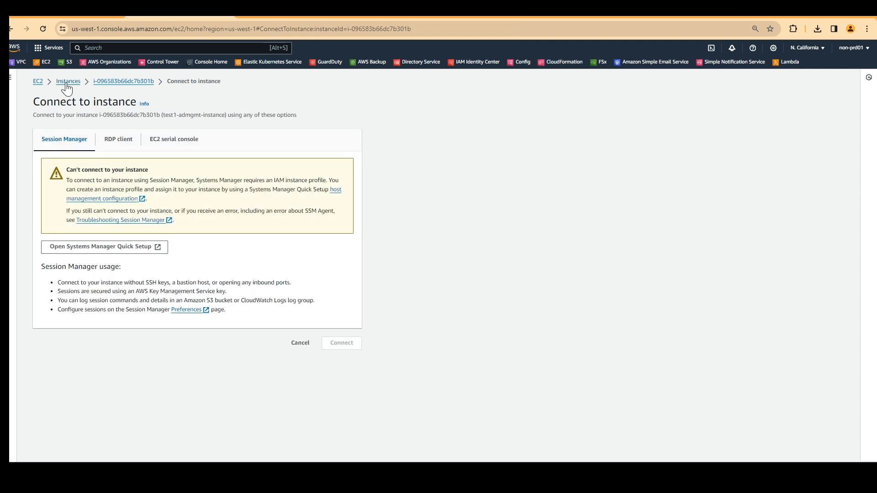
{"action": "left_click", "coordinate": [67, 83]}
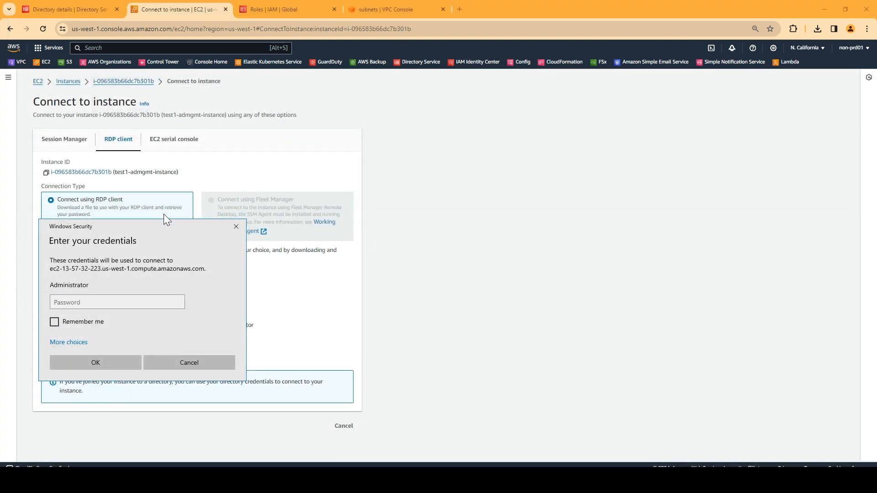
Sign in as Administrator with the pasted password and maximize the remote desktop window.
{"action": "left_click", "coordinate": [87, 304]}
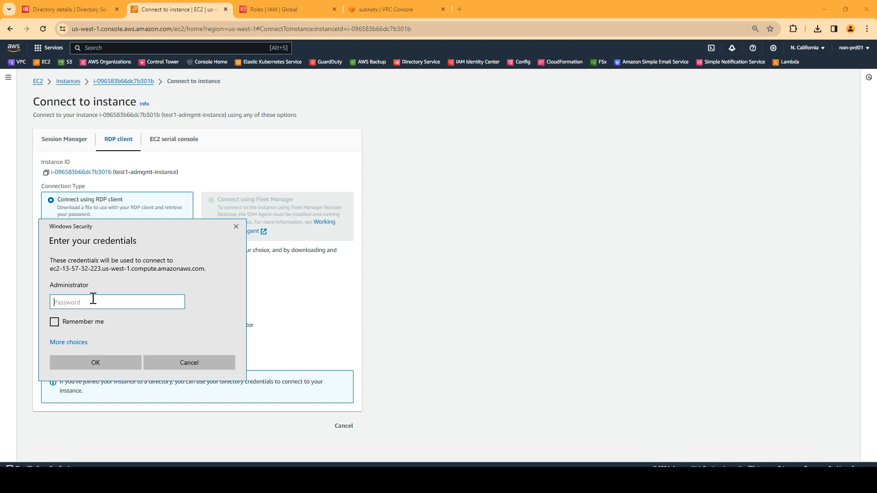
{"action": "type", "text": "*****"}
{"action": "key", "text": "BackSpace"}
{"action": "key", "text": "BackSpace"}
{"action": "key", "text": "BackSpace"}
{"action": "key", "text": "BackSpace"}
{"action": "key", "text": "BackSpace"}
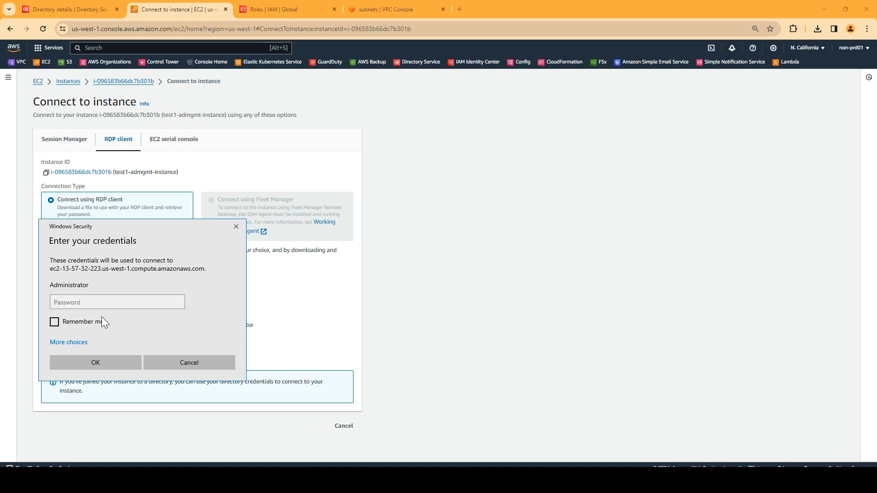
{"action": "left_click", "coordinate": [101, 303]}
{"action": "key", "text": "ctrl+v"}
{"action": "left_click", "coordinate": [109, 361]}
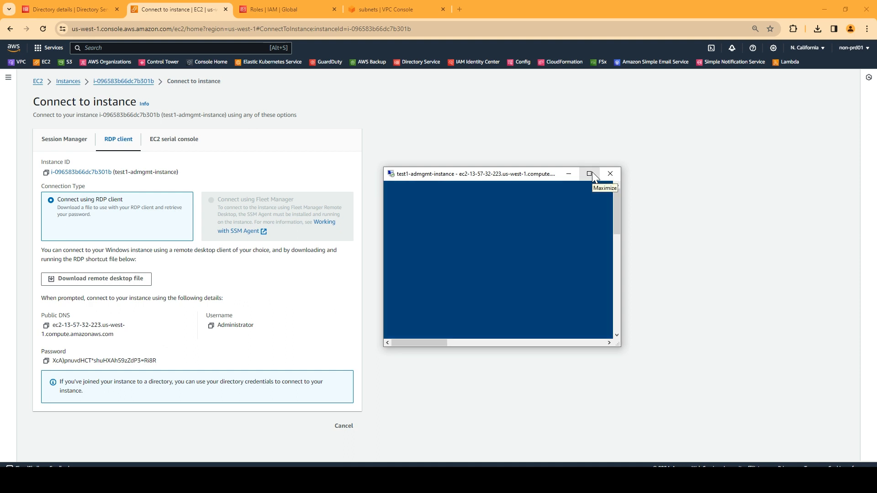
{"action": "left_click", "coordinate": [590, 173]}
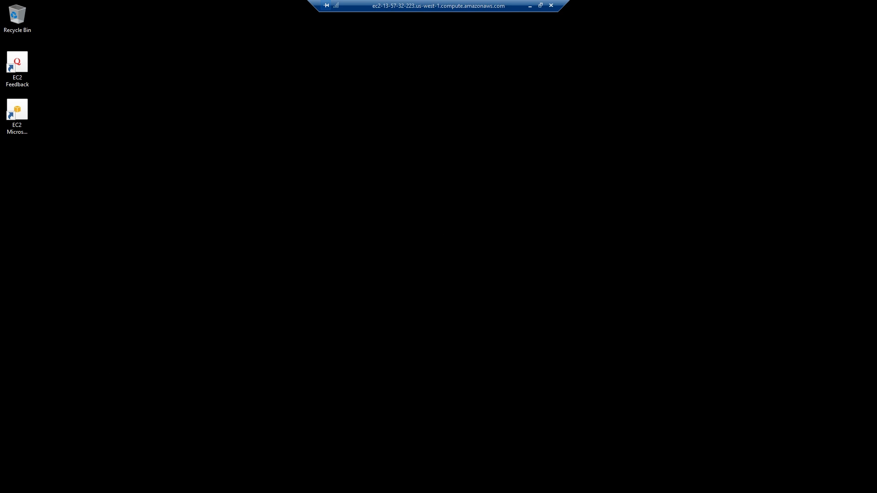
Run ncpa.cpl on the server to open Network Connections, then minimize the remote session.
{"action": "key", "text": "super+e"}
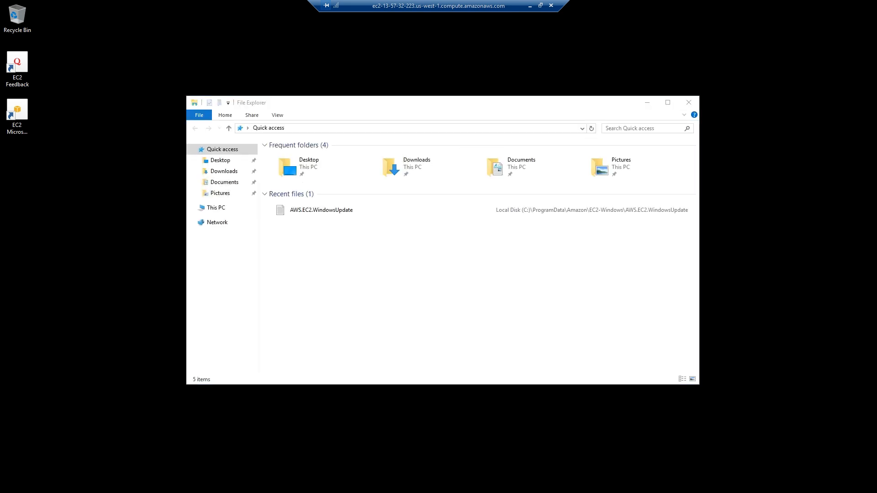
{"action": "key", "text": "super+x"}
{"action": "left_click", "coordinate": [34, 436]}
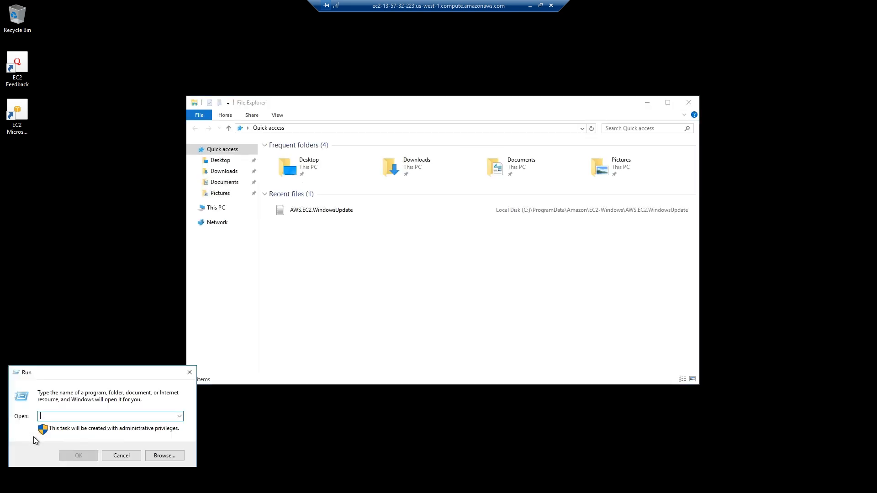
{"action": "type", "text": "n"}
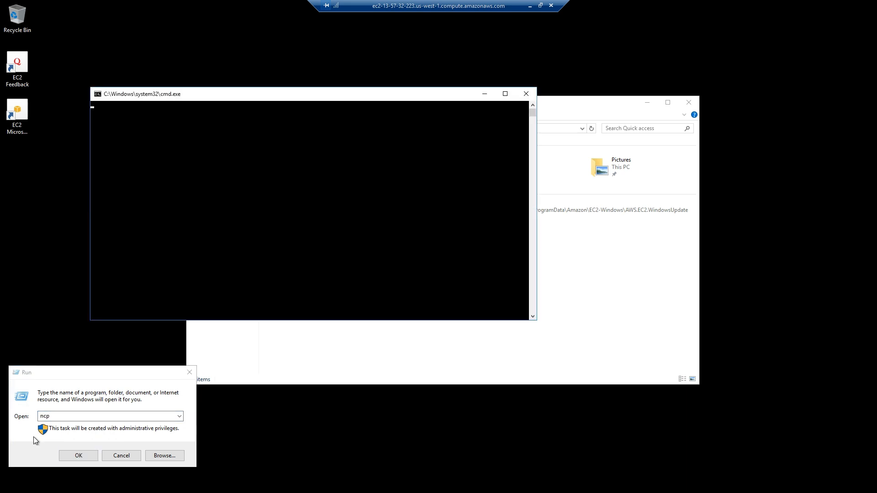
{"action": "type", "text": "cp"}
{"action": "left_click", "coordinate": [60, 419]}
{"action": "type", "text": "a"}
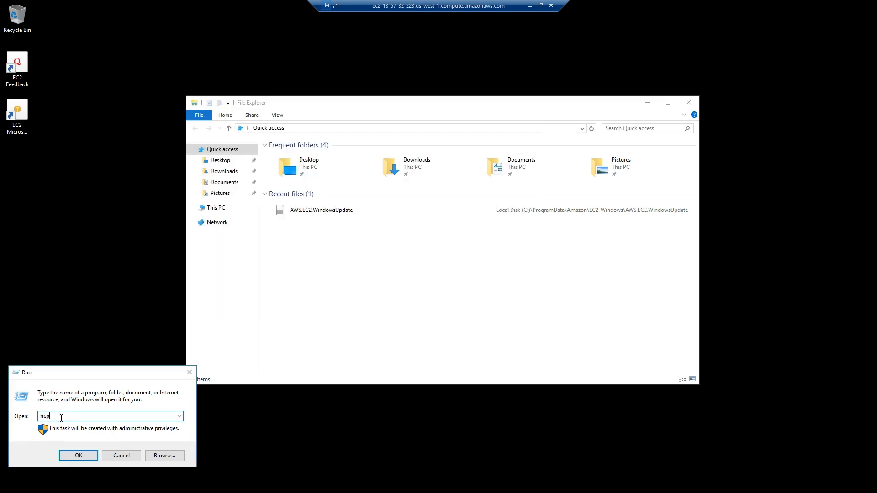
{"action": "type", "text": ".co"}
{"action": "key", "text": "BackSpace"}
{"action": "type", "text": "pl"}
{"action": "key", "text": "Return"}
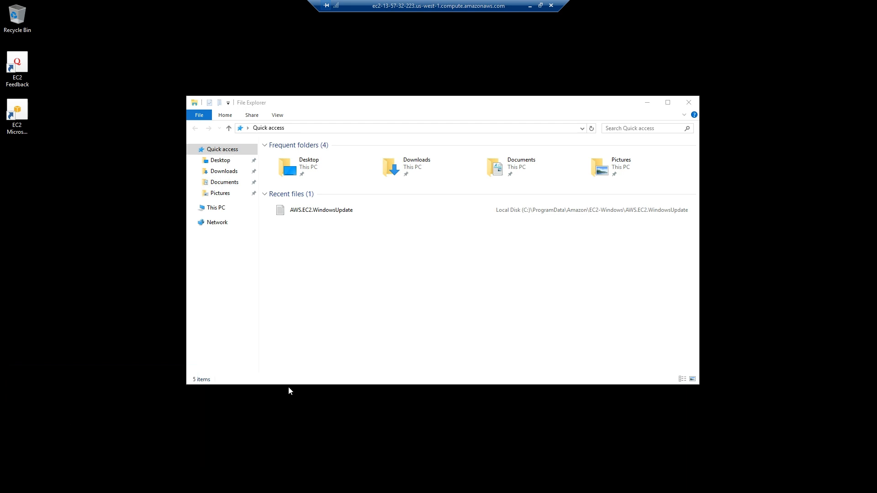
{"action": "left_click", "coordinate": [529, 5]}
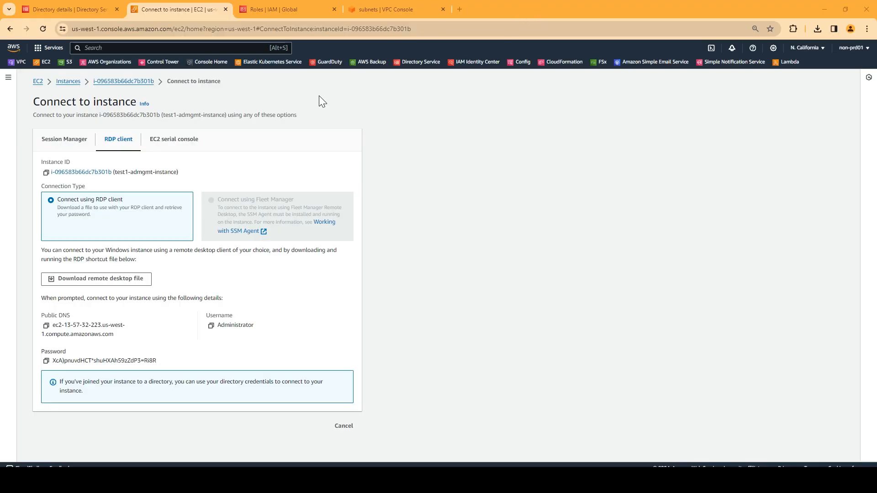
Read DNS addresses 10.1.0.15 and 10.1.2.104 from the directory's Networking details, then return to the remote session.
{"action": "left_click", "coordinate": [53, 10]}
{"action": "scroll", "coordinate": [215, 227], "scroll_direction": "down", "scroll_amount": 2}
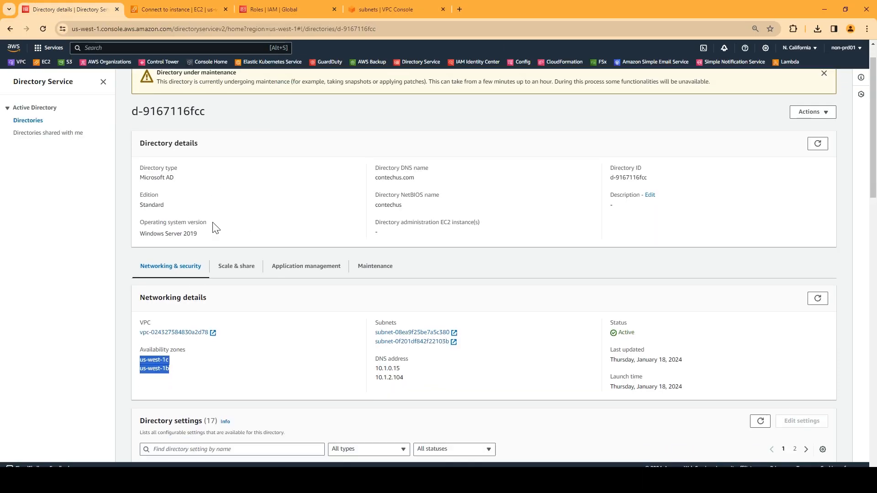
{"action": "left_click_drag", "start_coordinate": [452, 326], "coordinate": [369, 314]}
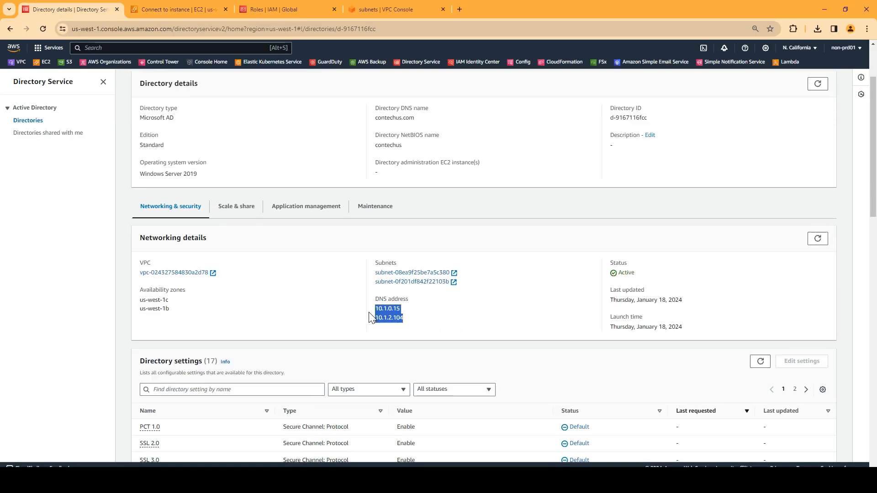
{"action": "left_click", "coordinate": [413, 326]}
{"action": "left_click", "coordinate": [237, 479]}
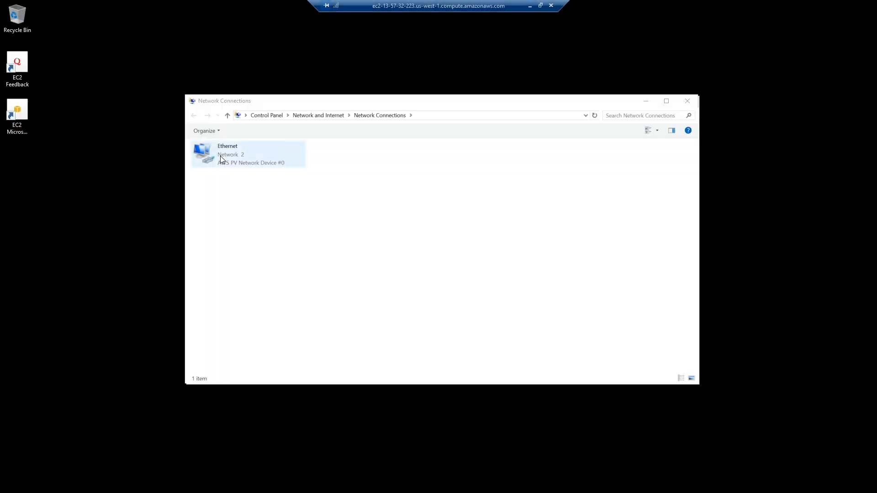
Open the Internet Protocol Version 4 properties of the Ethernet adapter.
{"action": "left_click", "coordinate": [220, 155]}
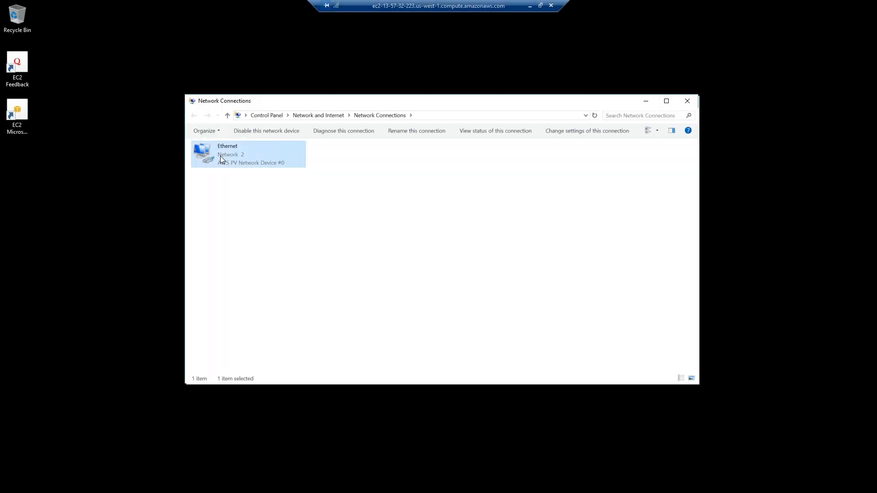
{"action": "right_click", "coordinate": [220, 155]}
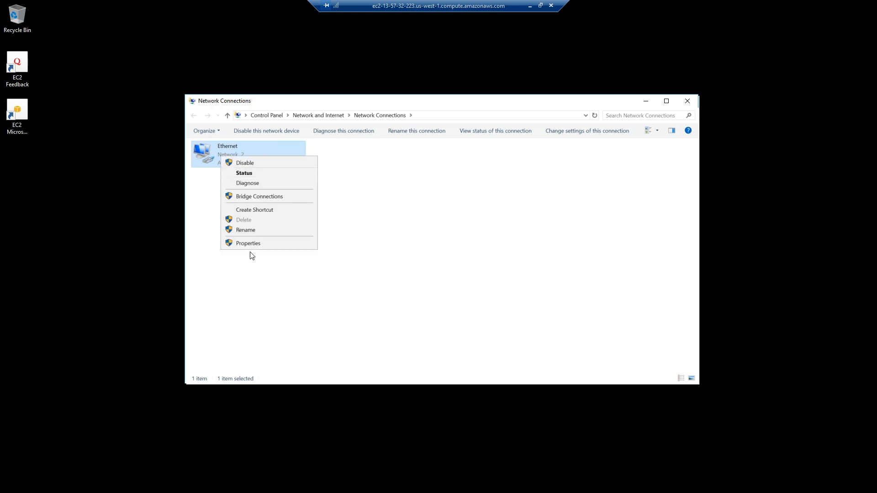
{"action": "left_click", "coordinate": [250, 245]}
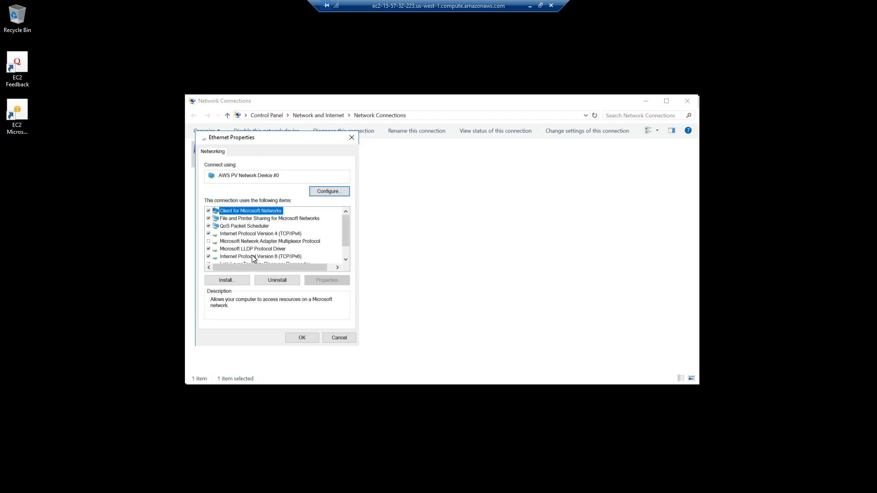
{"action": "left_click", "coordinate": [252, 256]}
{"action": "left_click", "coordinate": [262, 234]}
{"action": "left_click", "coordinate": [322, 280]}
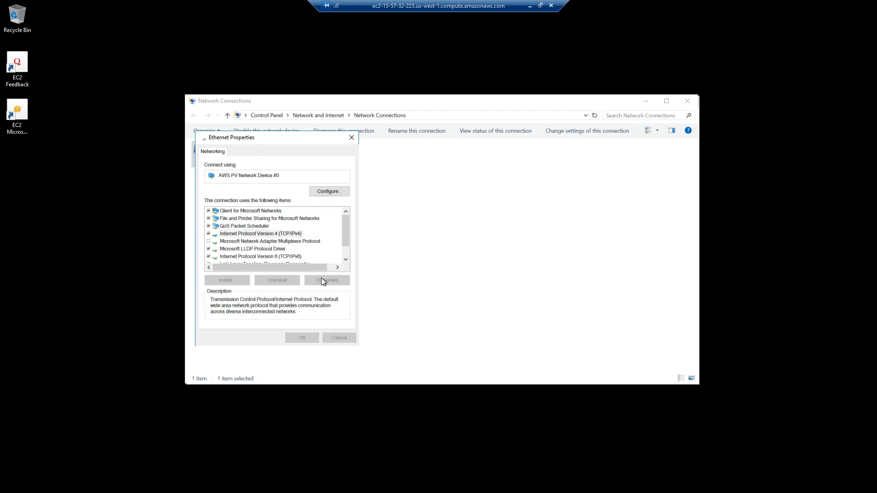
Set preferred DNS 10.1.0.15 and alternate DNS 10.1.2.104, and save the settings.
{"action": "left_click", "coordinate": [226, 293]}
{"action": "left_click", "coordinate": [309, 304]}
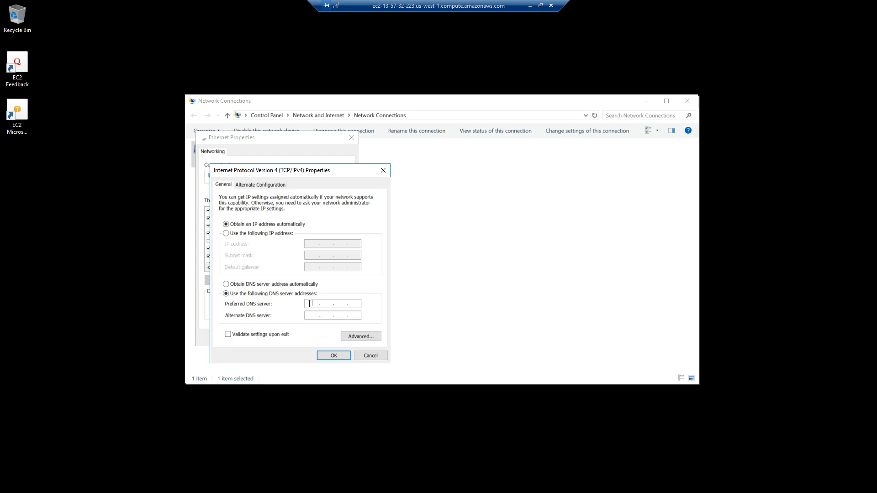
{"action": "type", "text": "10 . 1 . 0 . 15"}
{"action": "key", "text": "Tab"}
{"action": "type", "text": "10.1.2."}
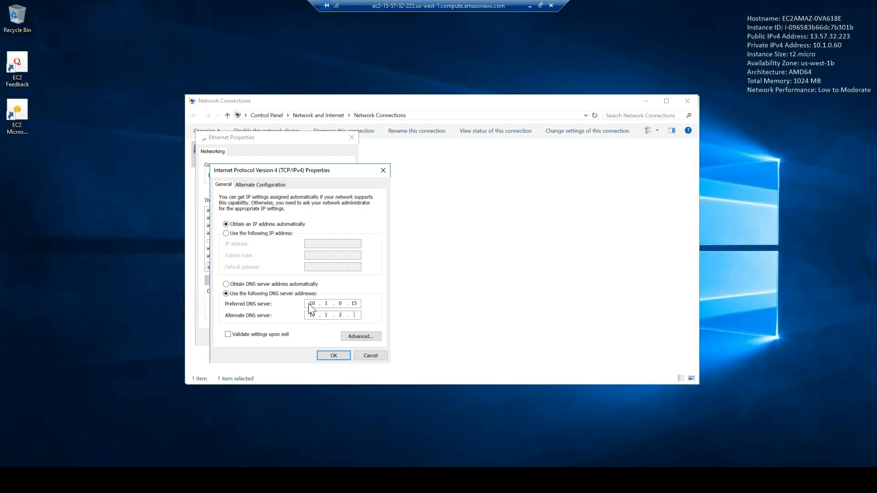
{"action": "type", "text": "113"}
{"action": "left_click", "coordinate": [530, 5]}
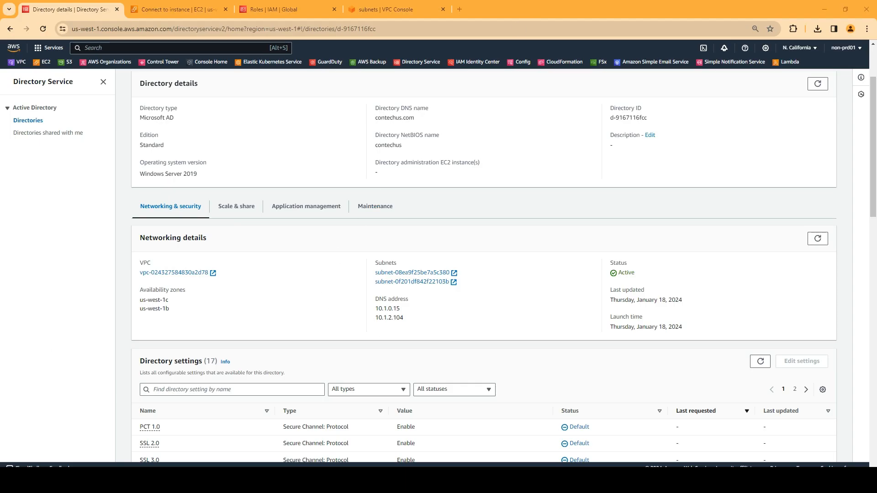
{"action": "left_click", "coordinate": [69, 483]}
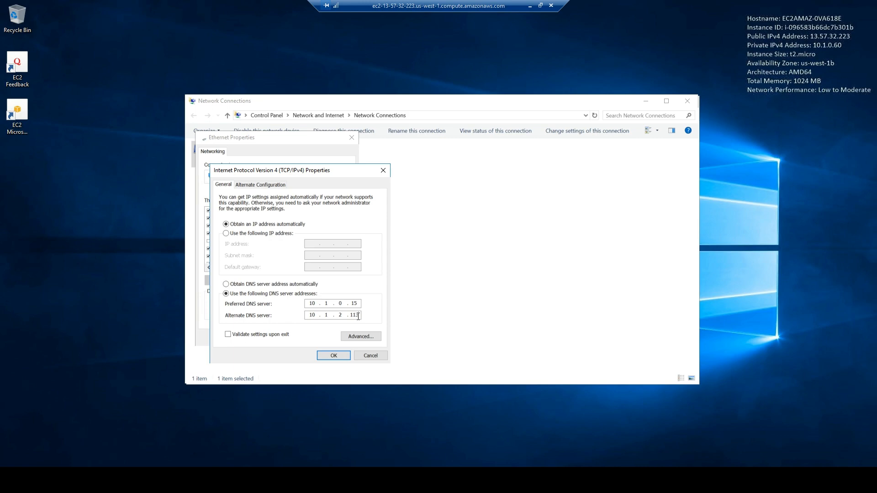
{"action": "key", "text": "BackSpace"}
{"action": "key", "text": "BackSpace"}
{"action": "key", "text": "BackSpace"}
{"action": "type", "text": "104"}
{"action": "left_click", "coordinate": [334, 355]}
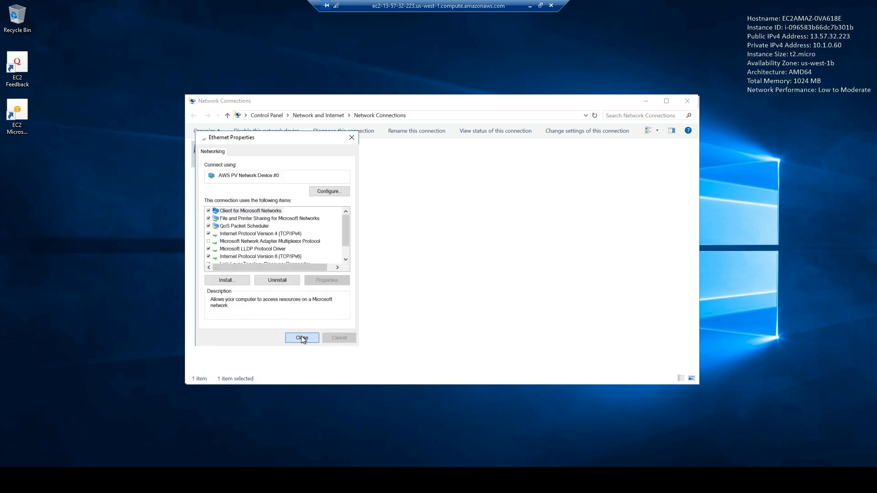
{"action": "left_click", "coordinate": [302, 338]}
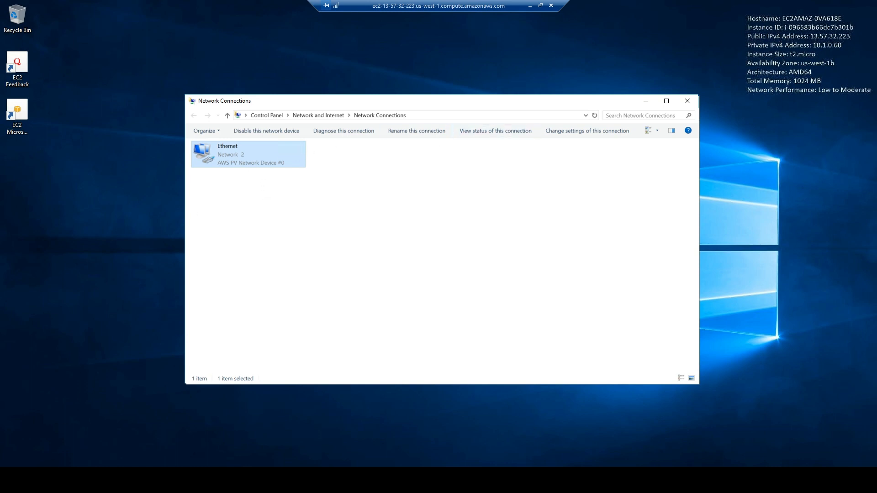
Open This PC's Properties from File Explorer to view the computer name and WORKGROUP.
{"action": "left_click", "coordinate": [99, 482]}
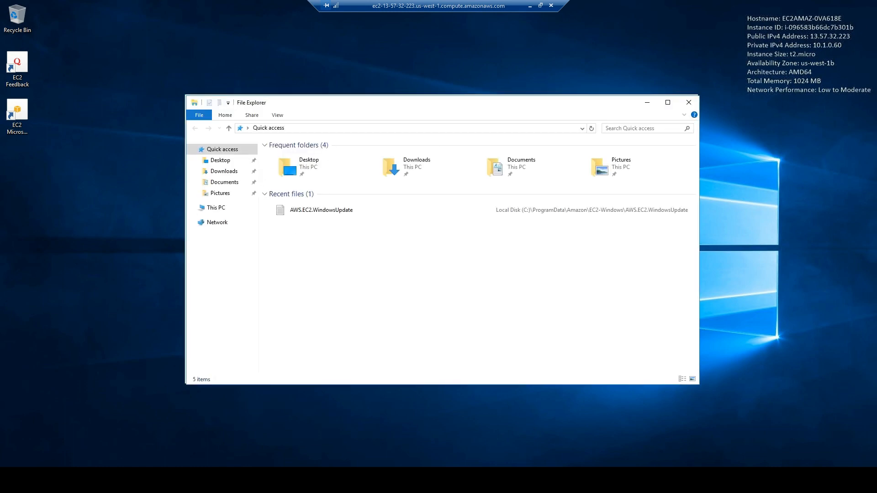
{"action": "left_click", "coordinate": [214, 208]}
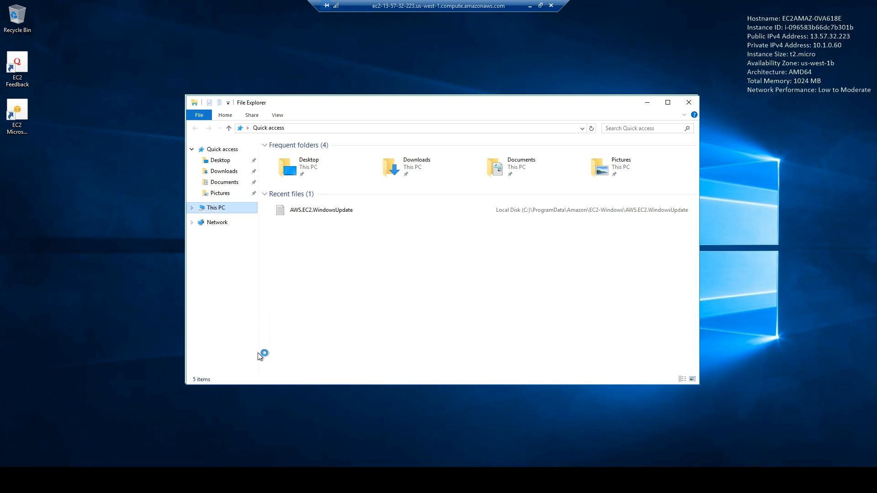
{"action": "right_click", "coordinate": [229, 206]}
{"action": "left_click", "coordinate": [237, 329]}
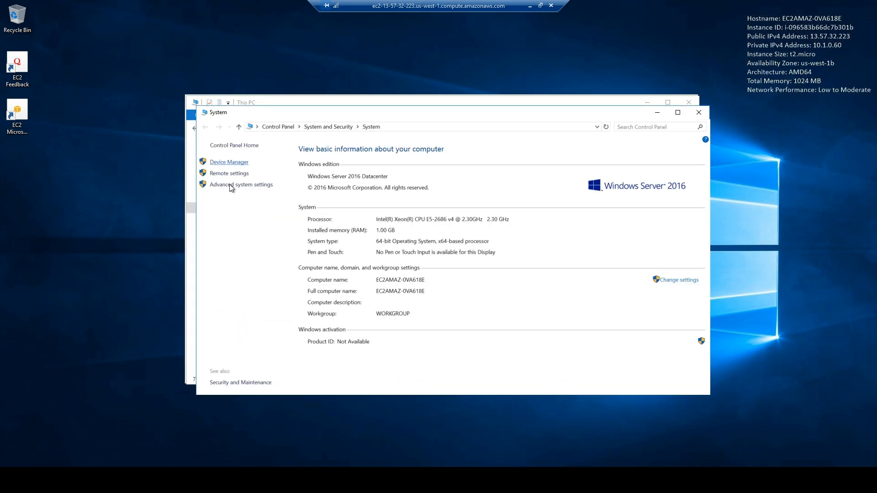
{"action": "left_click", "coordinate": [194, 288]}
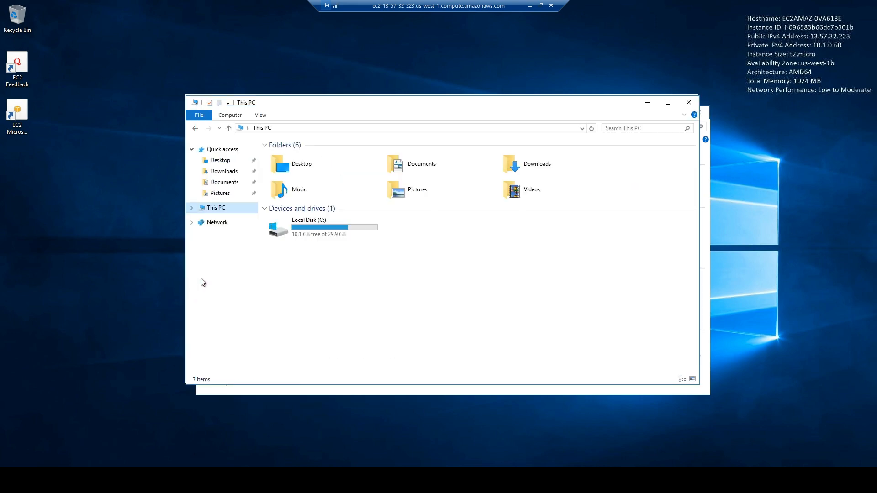
{"action": "right_click", "coordinate": [222, 209]}
{"action": "left_click", "coordinate": [242, 330]}
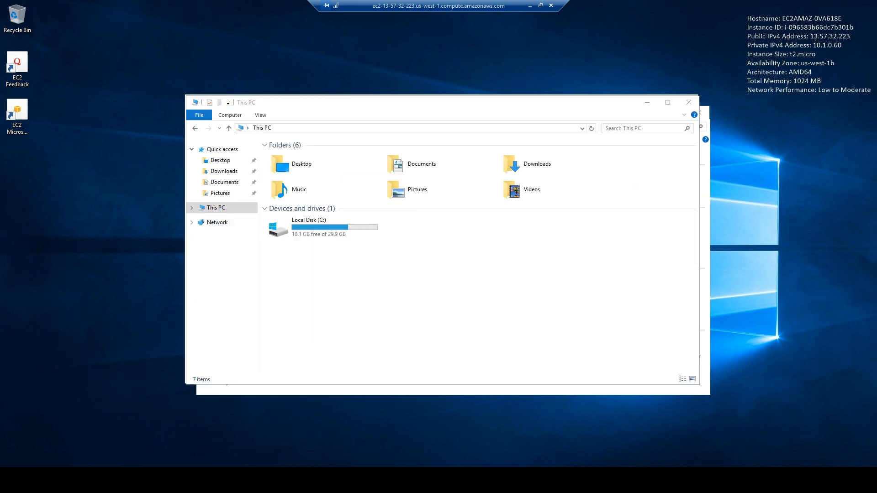
{"action": "mouse_move", "coordinate": [121, 479]}
{"action": "left_click", "coordinate": [159, 460]}
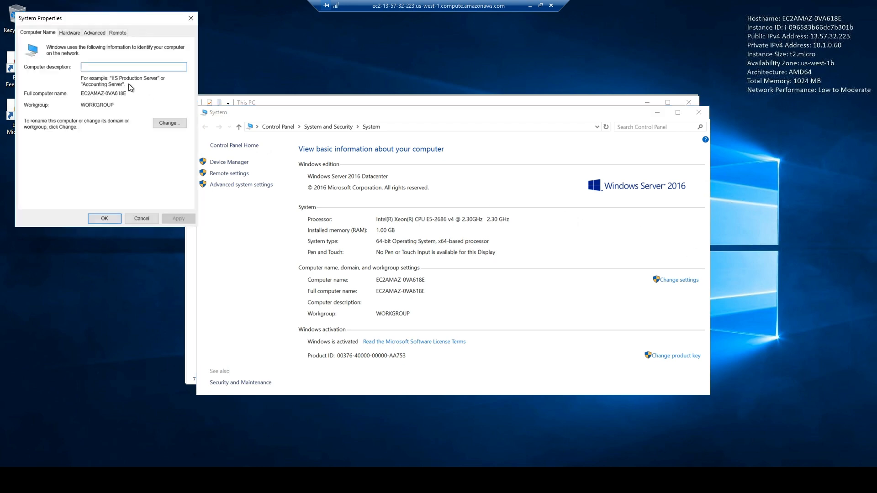
Change the computer's membership from workgroup to the contechus.com domain.
{"action": "left_click", "coordinate": [170, 122]}
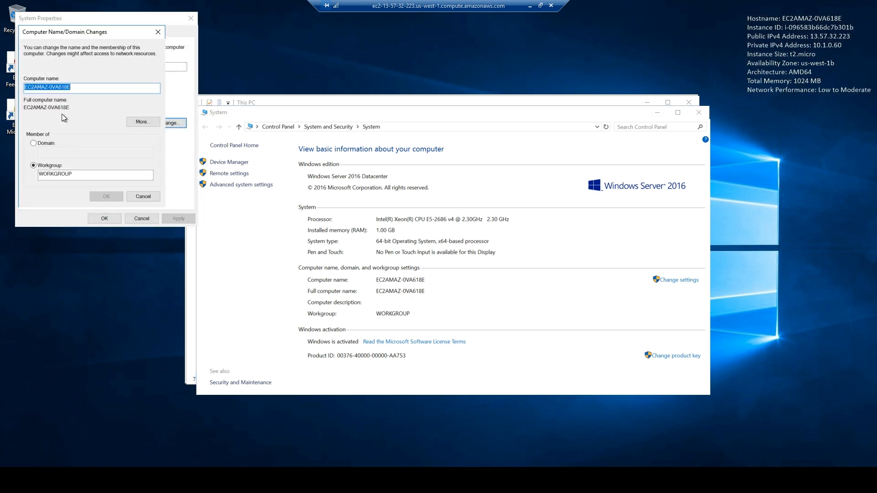
{"action": "left_click_drag", "start_coordinate": [83, 32], "coordinate": [94, 42]}
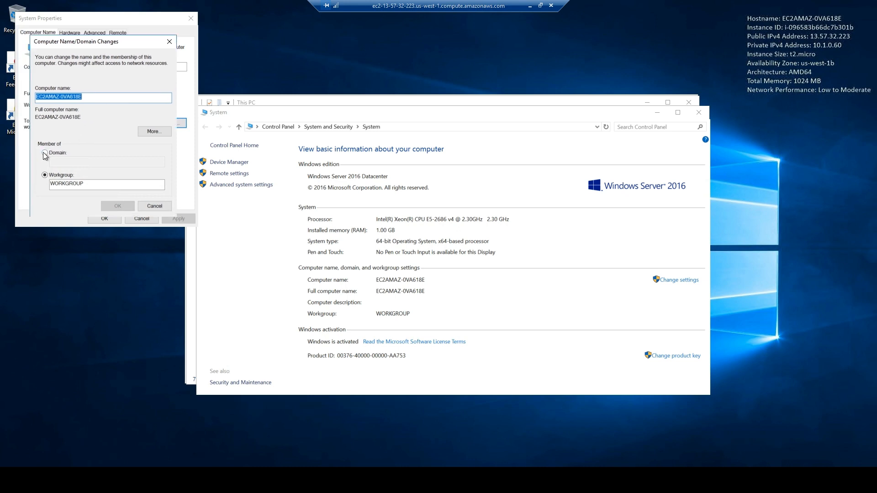
{"action": "left_click", "coordinate": [45, 153]}
{"action": "left_click", "coordinate": [66, 162]}
{"action": "type", "text": "cont"}
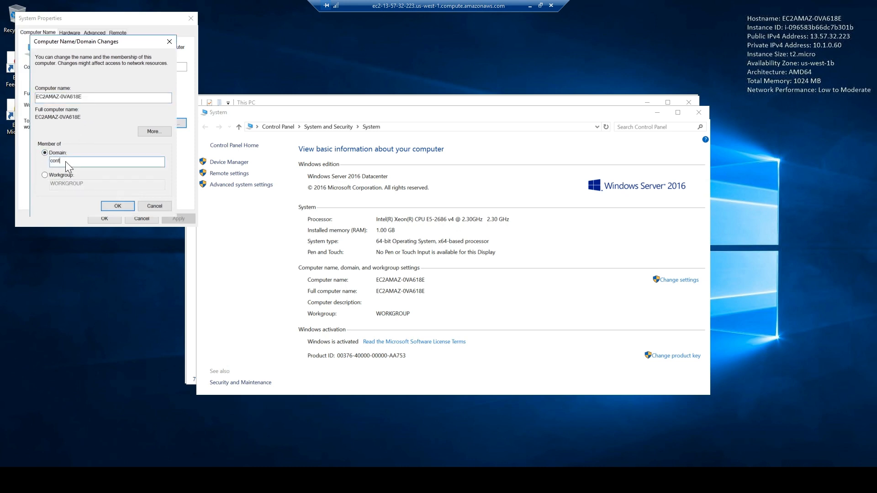
{"action": "type", "text": "echus.com"}
{"action": "left_click", "coordinate": [108, 206]}
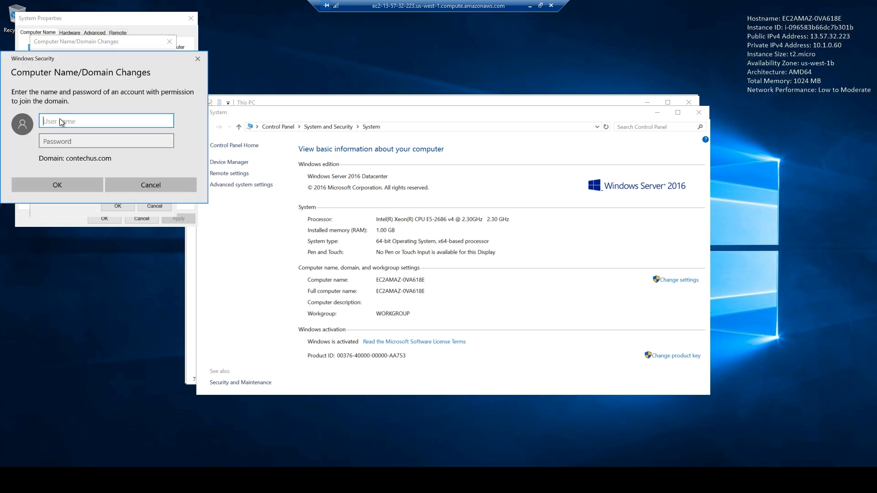
Authenticate with the directory Admin account and accept the welcome and restart messages.
{"action": "type", "text": "Admin"}
{"action": "key", "text": "Tab"}
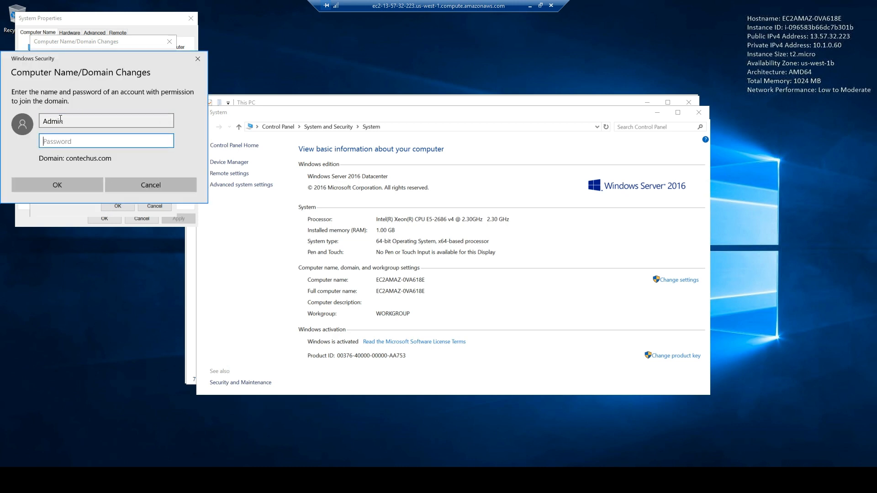
{"action": "type", "text": "************"}
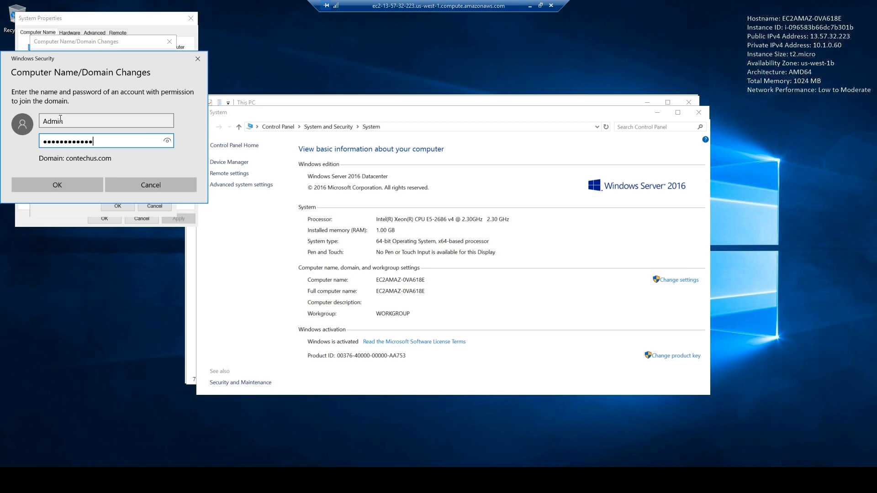
{"action": "left_click", "coordinate": [529, 6]}
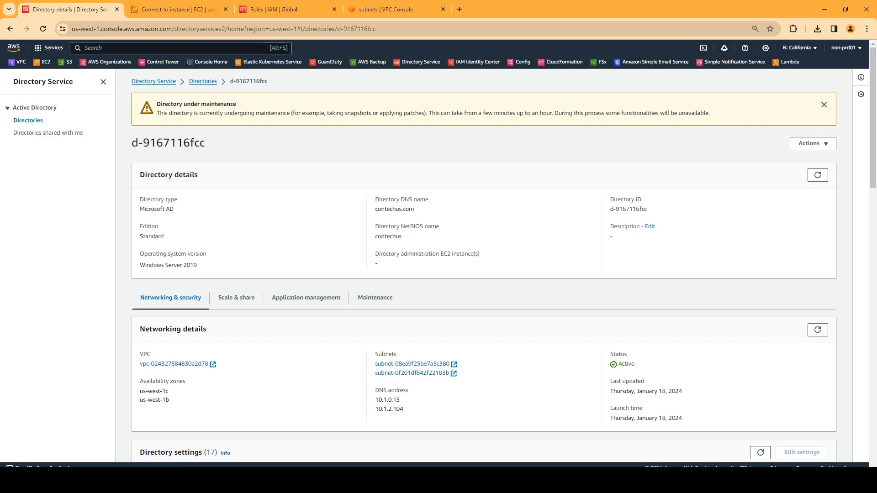
{"action": "key", "text": "alt+Tab"}
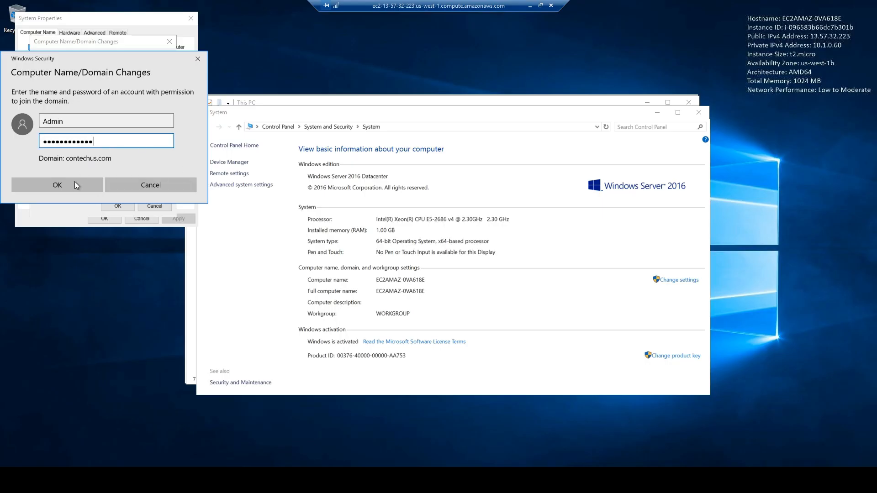
{"action": "left_click", "coordinate": [70, 185]}
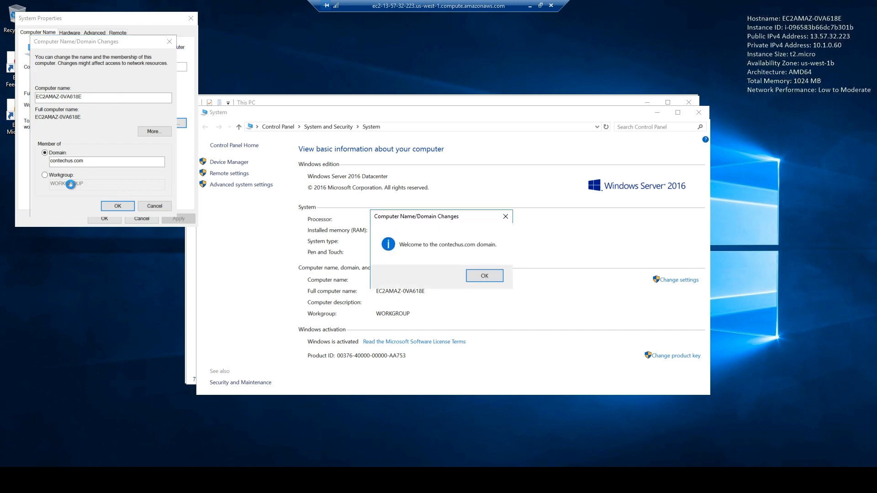
{"action": "left_click", "coordinate": [485, 277]}
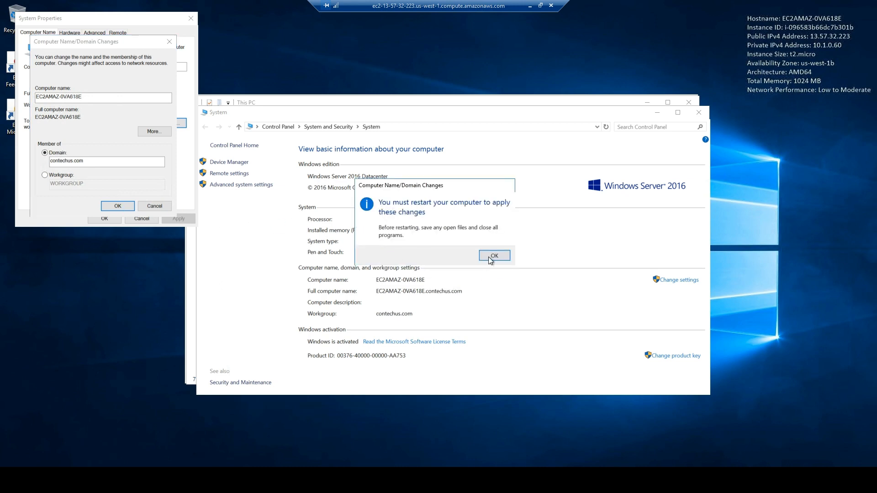
{"action": "left_click", "coordinate": [494, 255]}
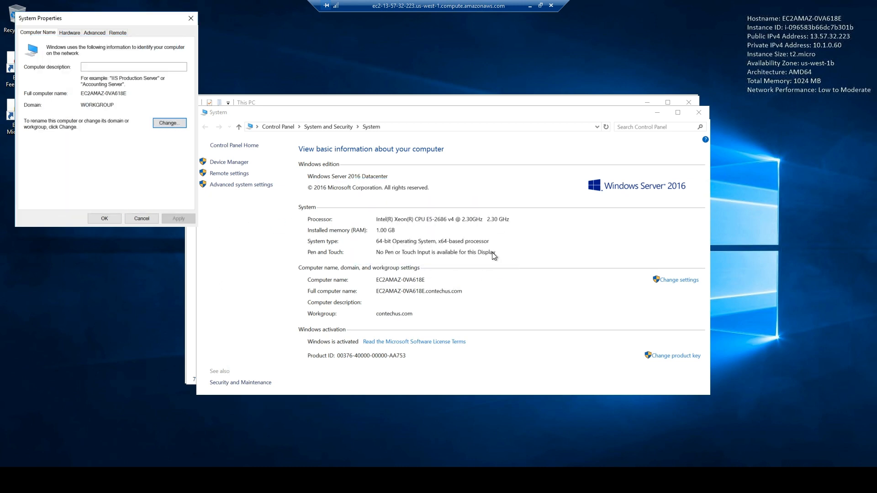
{"action": "left_click", "coordinate": [98, 219]}
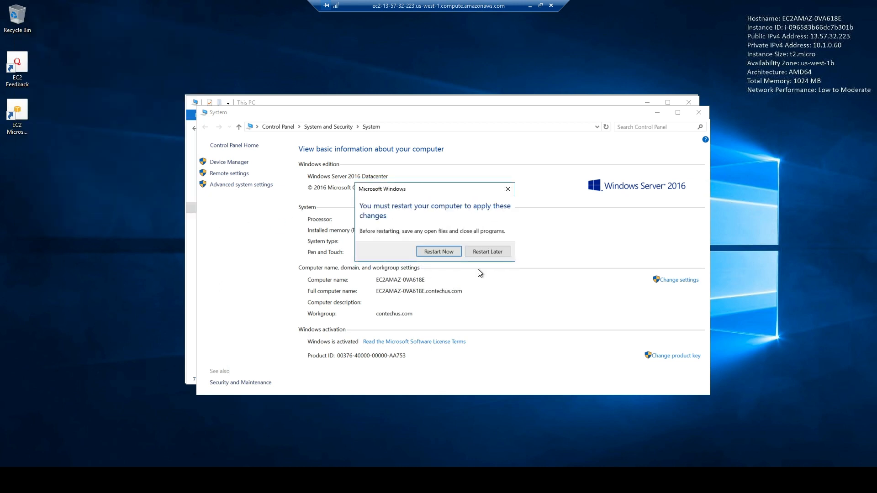
Restart the server now and switch back to the EC2 Connect to instance tab.
{"action": "left_click", "coordinate": [444, 251]}
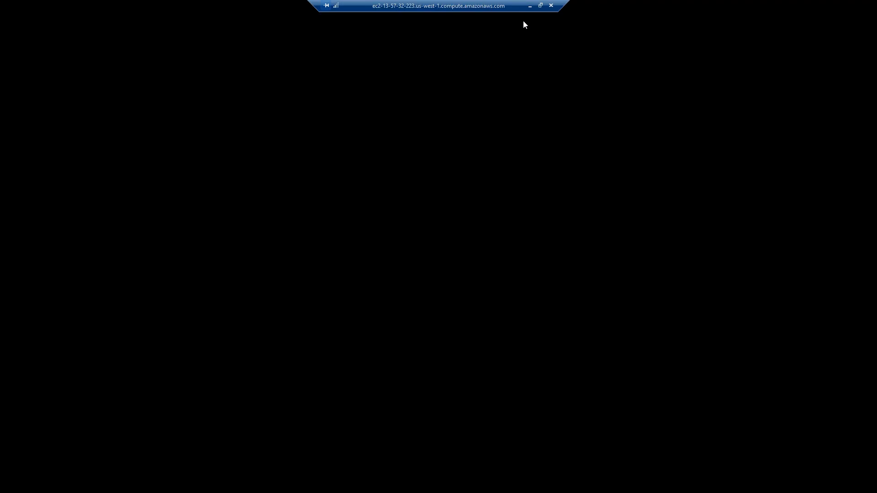
{"action": "left_click", "coordinate": [529, 6]}
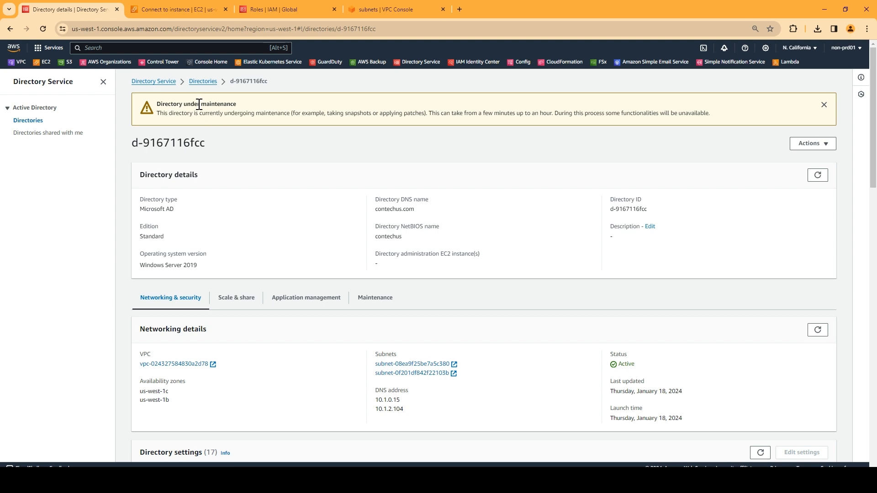
{"action": "left_click", "coordinate": [176, 5]}
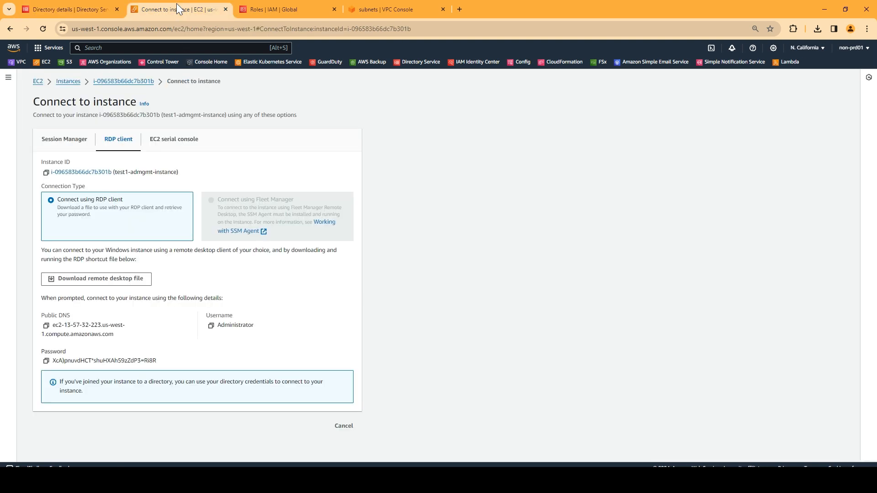
Start a new instance named 'test' using the Microsoft Windows Server 2016 Base image.
{"action": "left_click", "coordinate": [72, 82]}
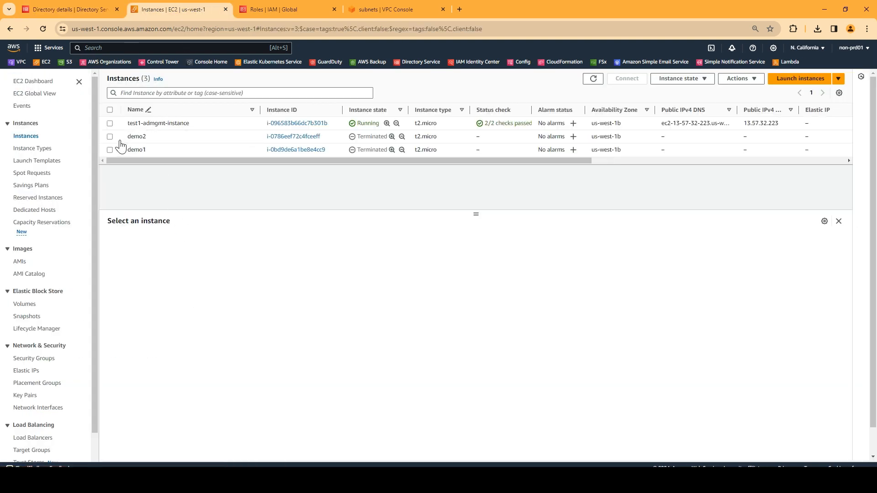
{"action": "left_click", "coordinate": [783, 81]}
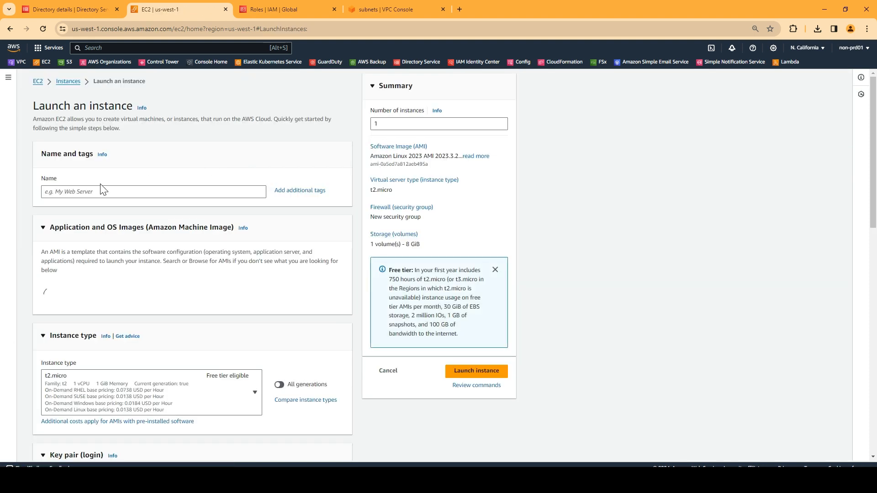
{"action": "left_click", "coordinate": [84, 192]}
{"action": "type", "text": "test2-machine"}
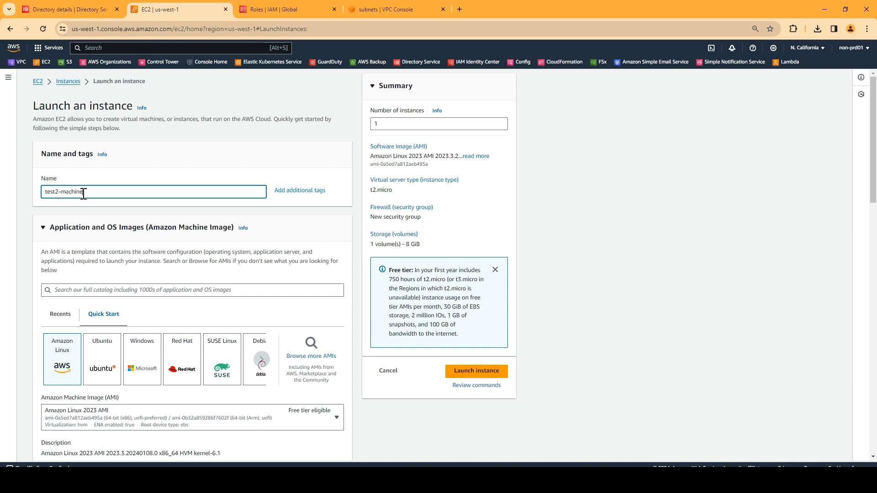
{"action": "scroll", "coordinate": [84, 193], "scroll_direction": "down", "scroll_amount": 4}
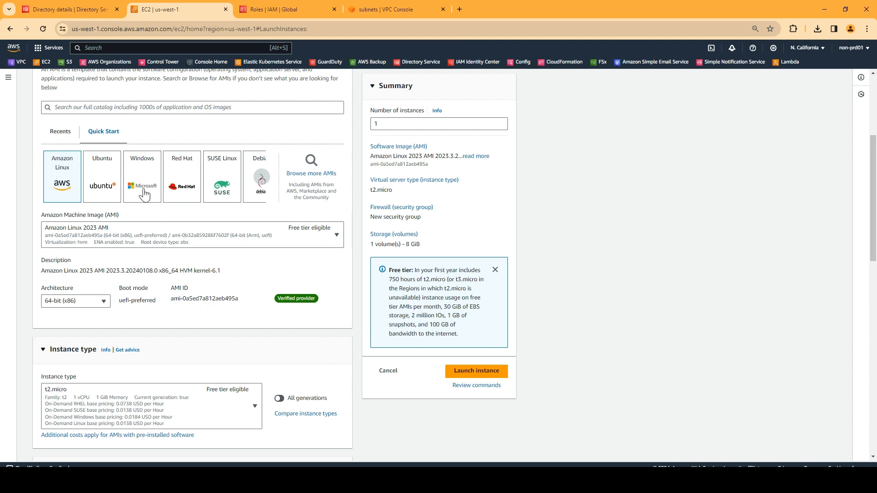
{"action": "left_click", "coordinate": [144, 194]}
{"action": "left_click", "coordinate": [160, 240]}
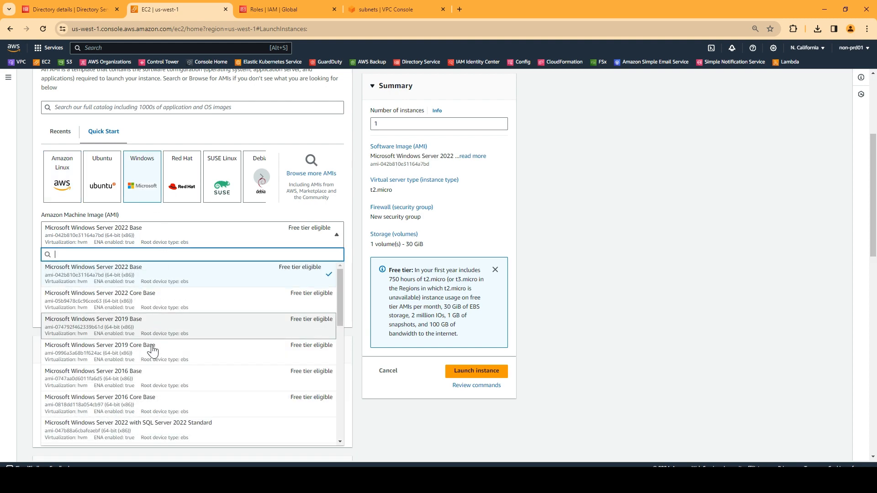
{"action": "left_click", "coordinate": [142, 382]}
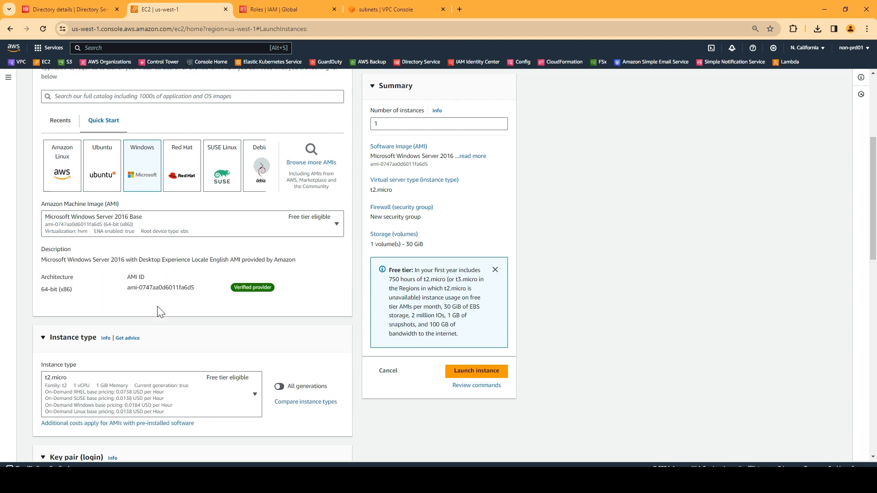
Choose the existing key pair and put the instance in vpc-2 with auto-assigned public IP.
{"action": "scroll", "coordinate": [159, 312], "scroll_direction": "down", "scroll_amount": 6}
{"action": "left_click", "coordinate": [95, 258]}
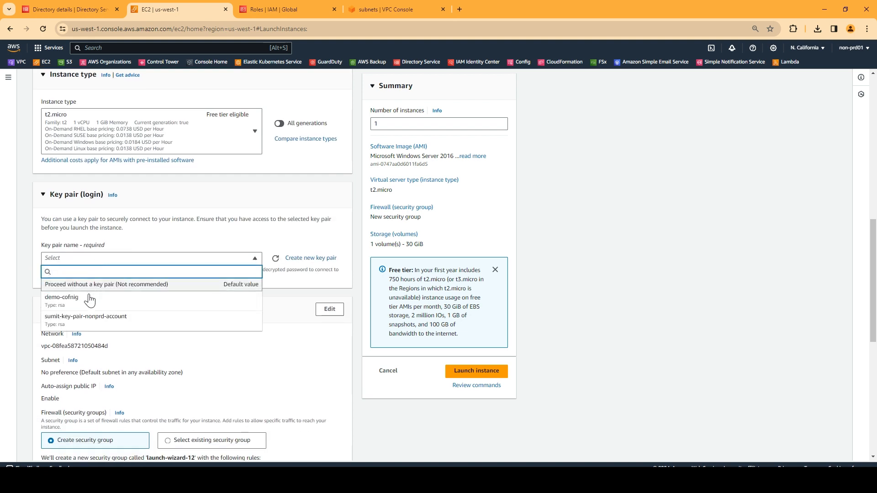
{"action": "left_click", "coordinate": [76, 321]}
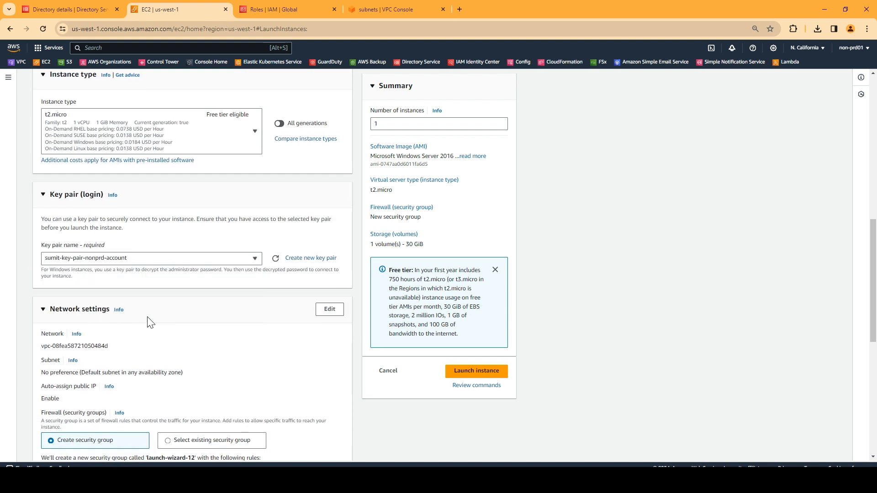
{"action": "scroll", "coordinate": [149, 321], "scroll_direction": "down", "scroll_amount": 3}
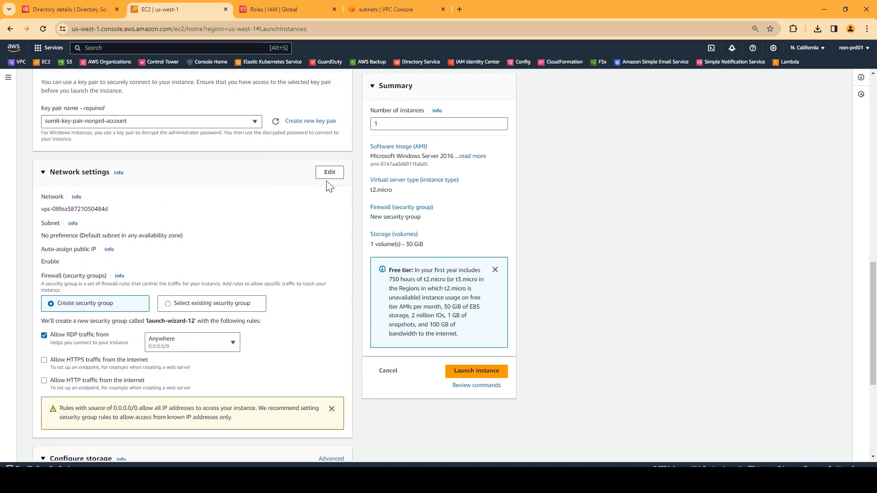
{"action": "left_click", "coordinate": [328, 176]}
{"action": "left_click", "coordinate": [130, 214]}
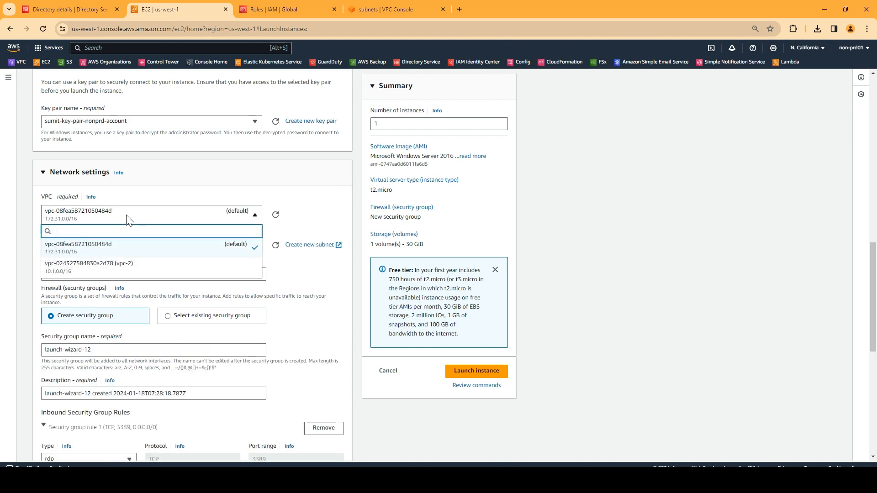
{"action": "left_click", "coordinate": [101, 267]}
{"action": "scroll", "coordinate": [117, 237], "scroll_direction": "down", "scroll_amount": 2}
{"action": "left_click", "coordinate": [110, 196]}
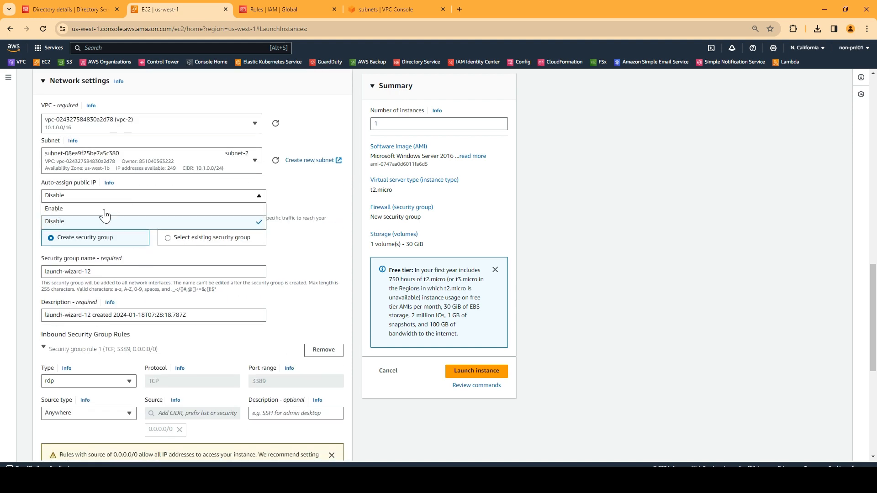
{"action": "left_click", "coordinate": [75, 211]}
In Advanced details, set the domain join directory to contechus.com and the instance profile to demo-directory-role.
{"action": "scroll", "coordinate": [135, 302], "scroll_direction": "down", "scroll_amount": 6}
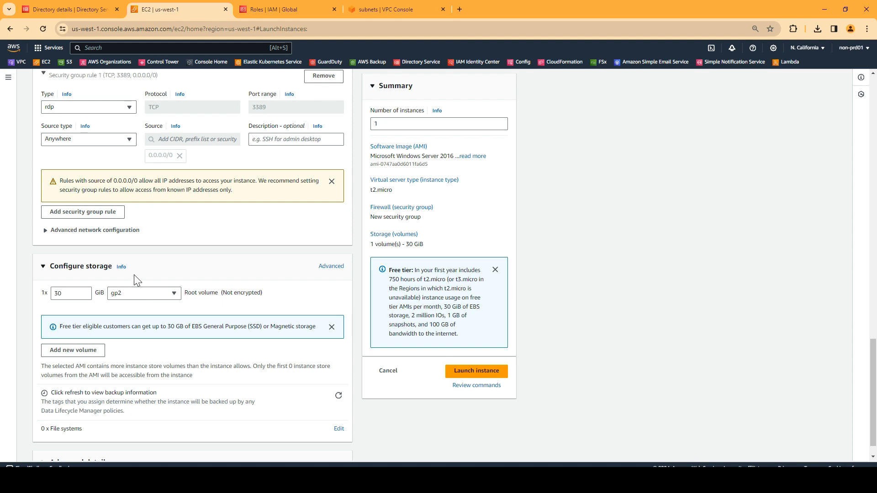
{"action": "scroll", "coordinate": [134, 274], "scroll_direction": "up", "scroll_amount": 1}
{"action": "scroll", "coordinate": [136, 270], "scroll_direction": "down", "scroll_amount": 1}
{"action": "scroll", "coordinate": [139, 254], "scroll_direction": "up", "scroll_amount": 2}
{"action": "scroll", "coordinate": [142, 245], "scroll_direction": "down", "scroll_amount": 3}
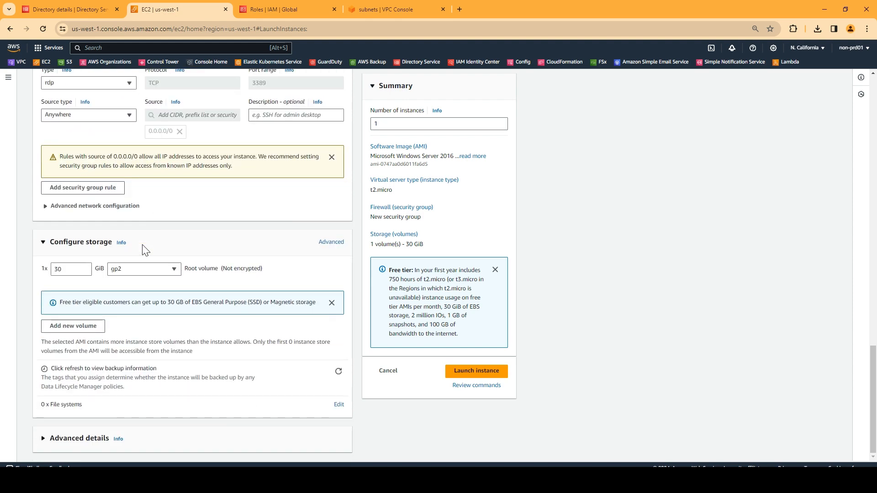
{"action": "left_click", "coordinate": [44, 438]}
{"action": "scroll", "coordinate": [180, 359], "scroll_direction": "down", "scroll_amount": 3}
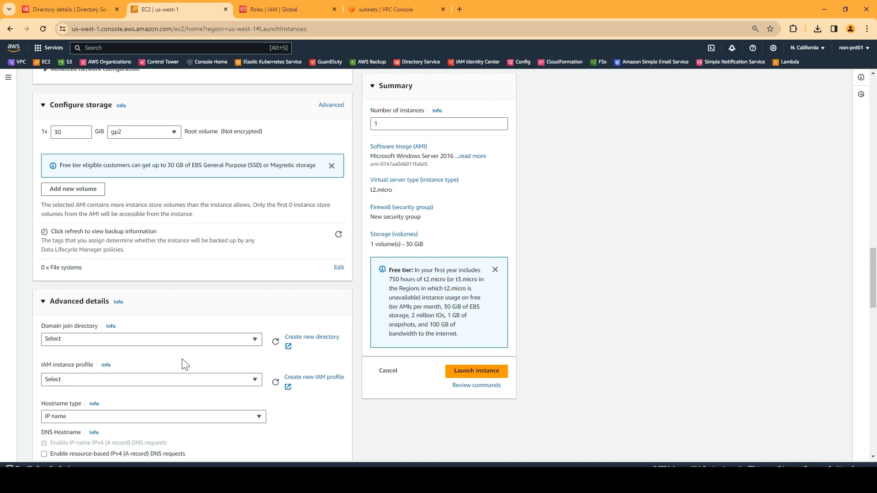
{"action": "scroll", "coordinate": [140, 346], "scroll_direction": "down", "scroll_amount": 2}
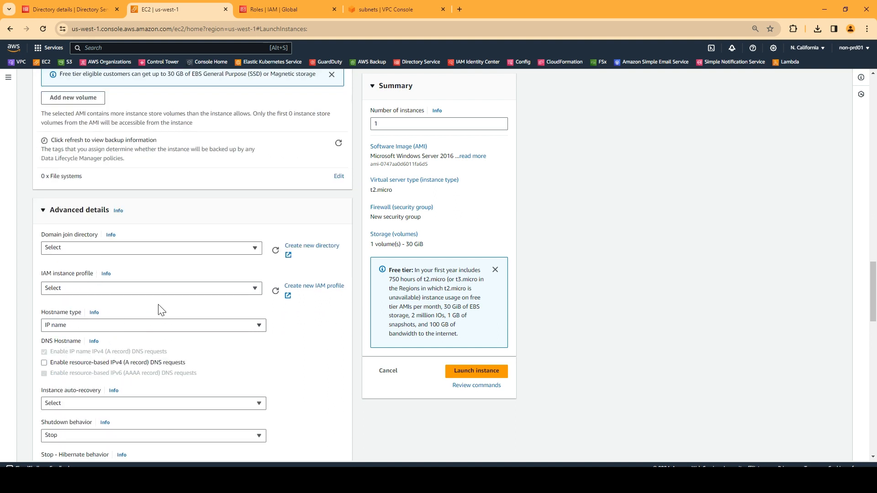
{"action": "left_click", "coordinate": [105, 252]}
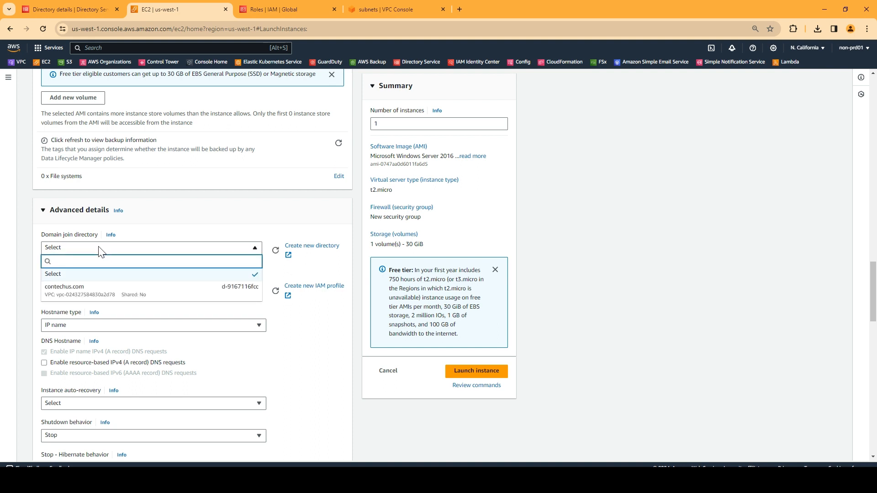
{"action": "left_click", "coordinate": [83, 295]}
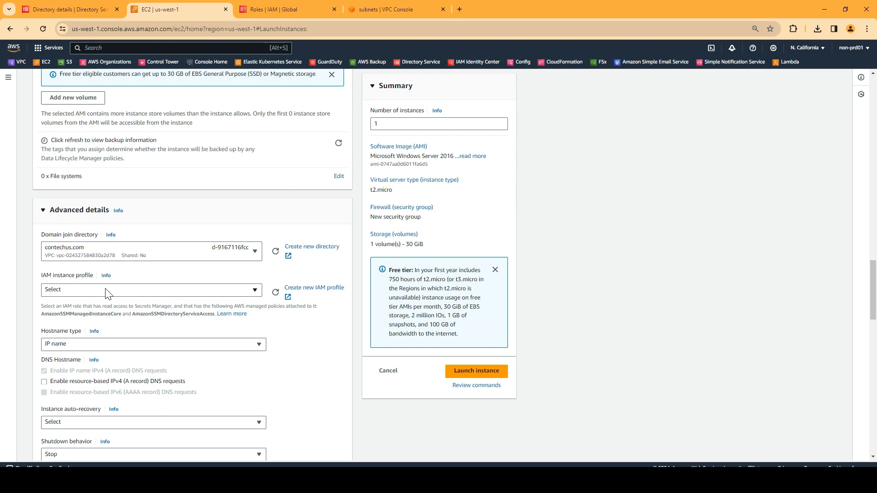
{"action": "left_click", "coordinate": [133, 292]}
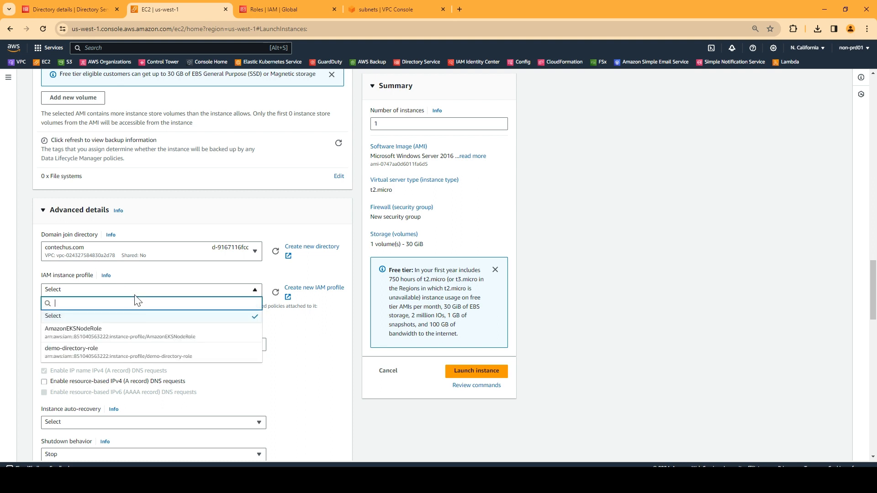
{"action": "left_click", "coordinate": [103, 354]}
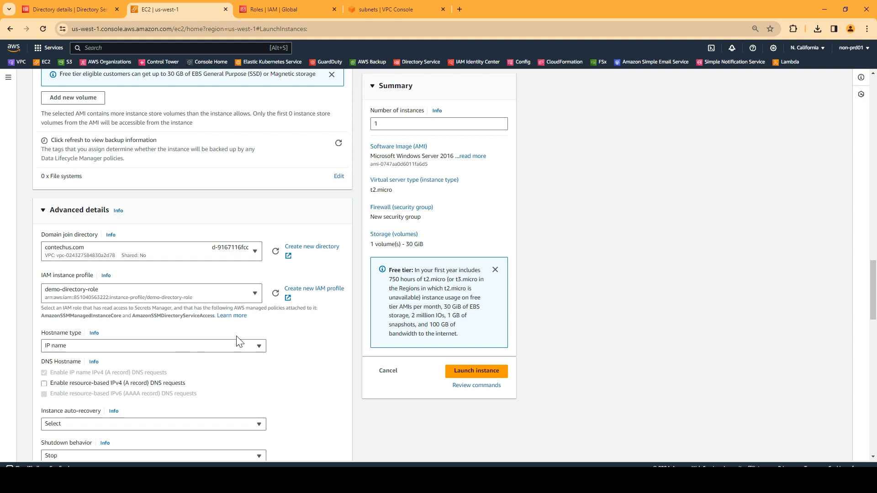
Filter IAM roles by 'demo-d' and review demo-directory-role's AmazonSSMManagedInstanceCore attached policy.
{"action": "left_click", "coordinate": [287, 297]}
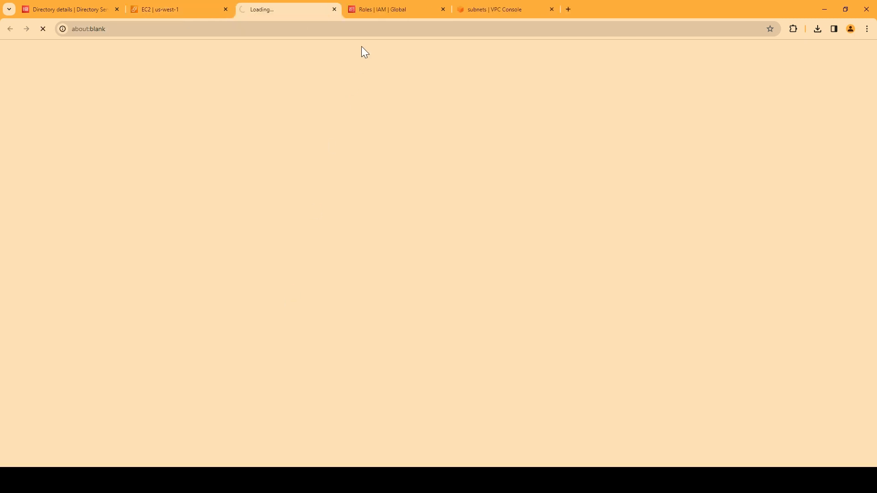
{"action": "left_click", "coordinate": [334, 9]}
{"action": "left_click", "coordinate": [279, 7]}
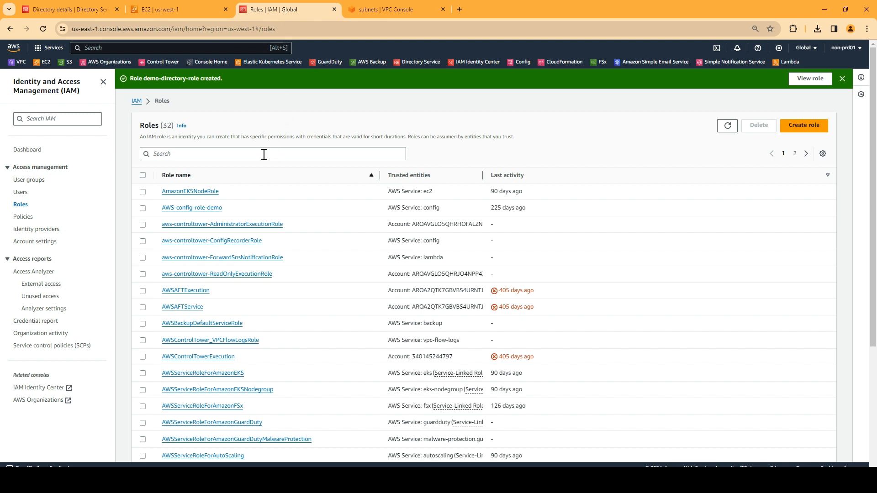
{"action": "left_click", "coordinate": [211, 154]}
{"action": "left_click", "coordinate": [151, 8]}
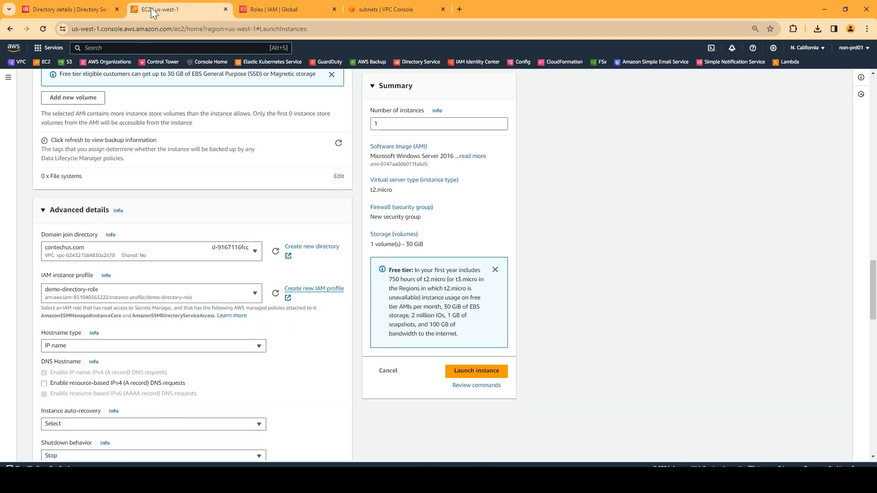
{"action": "left_click", "coordinate": [270, 8]}
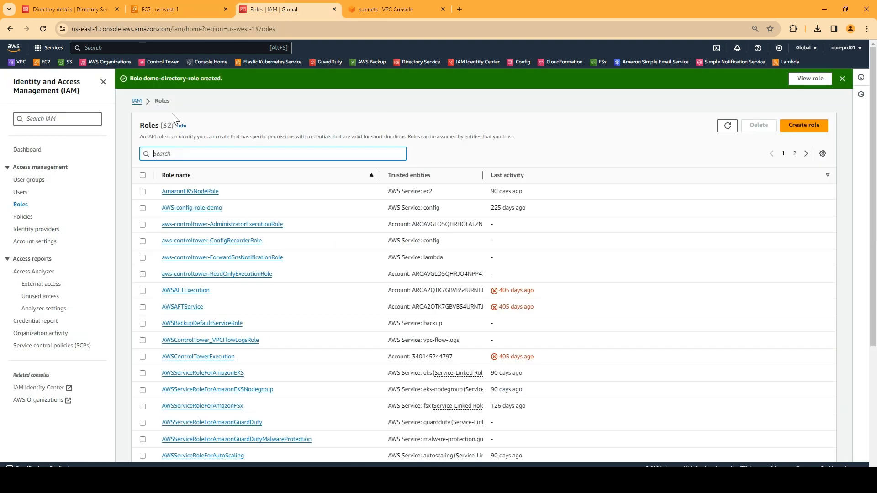
{"action": "type", "text": "demo-d"}
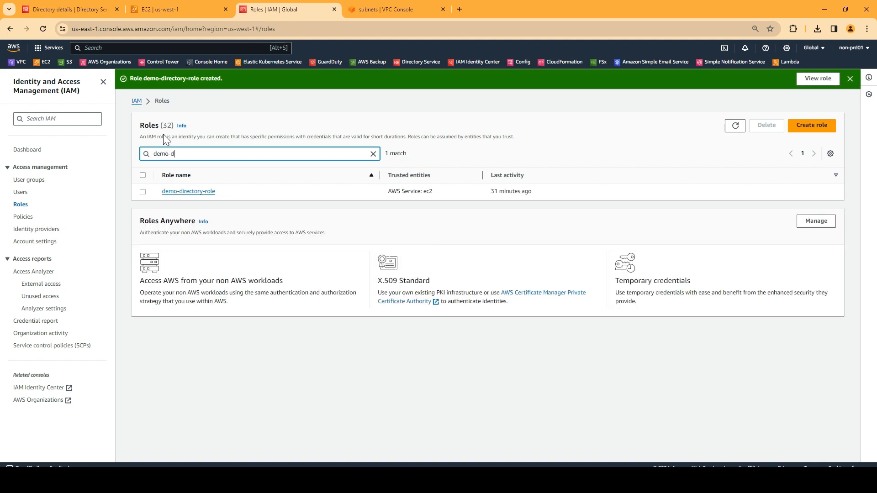
{"action": "left_click", "coordinate": [203, 192]}
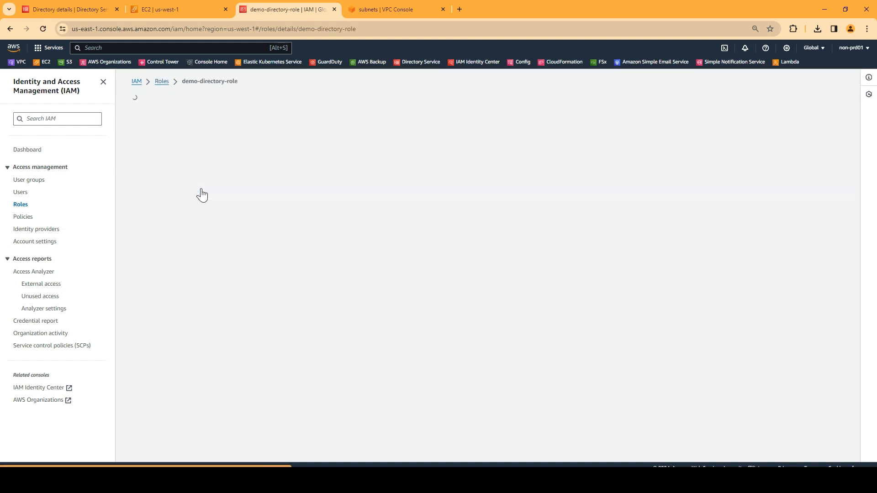
{"action": "scroll", "coordinate": [251, 249], "scroll_direction": "down", "scroll_amount": 1}
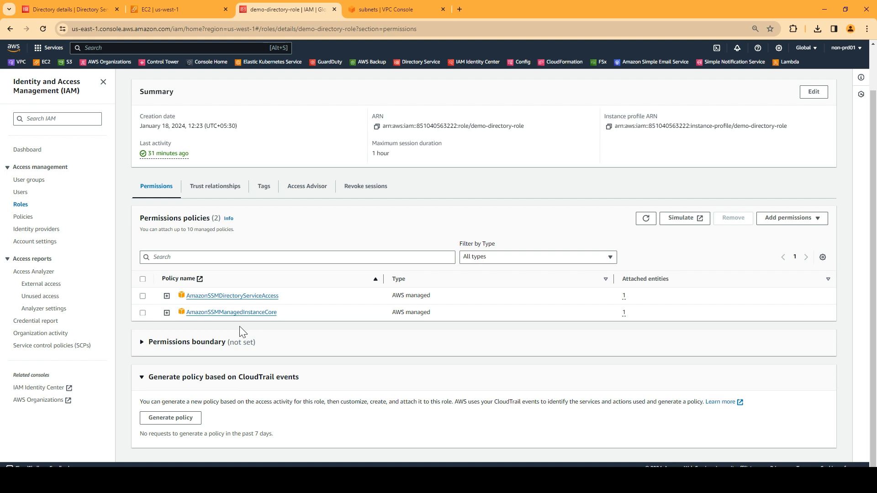
{"action": "left_click", "coordinate": [243, 312]}
{"action": "left_click", "coordinate": [94, 6]}
Launch the configured instance, then select test1-admgmt-instance in the Instances list.
{"action": "left_click", "coordinate": [179, 9]}
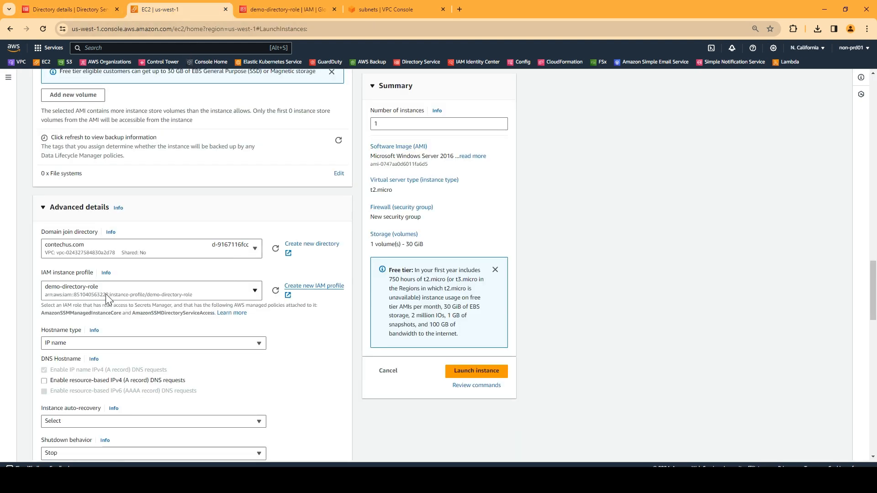
{"action": "scroll", "coordinate": [105, 294], "scroll_direction": "down", "scroll_amount": 1}
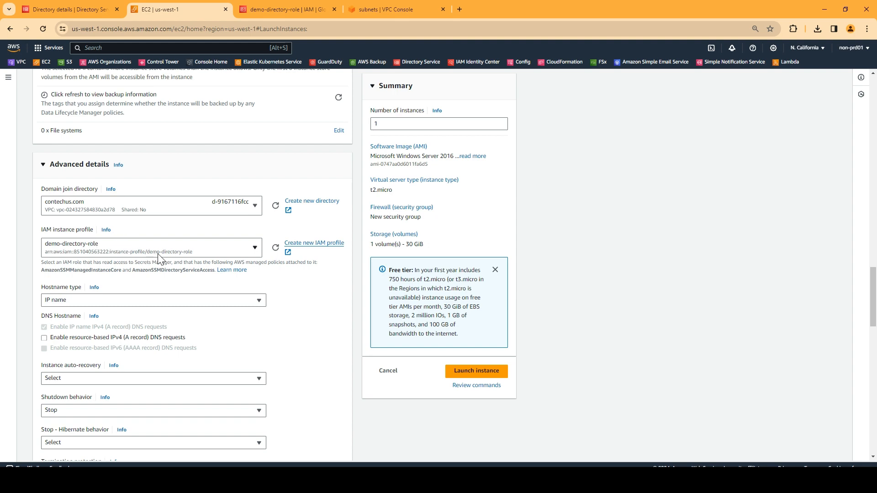
{"action": "scroll", "coordinate": [192, 282], "scroll_direction": "down", "scroll_amount": 2}
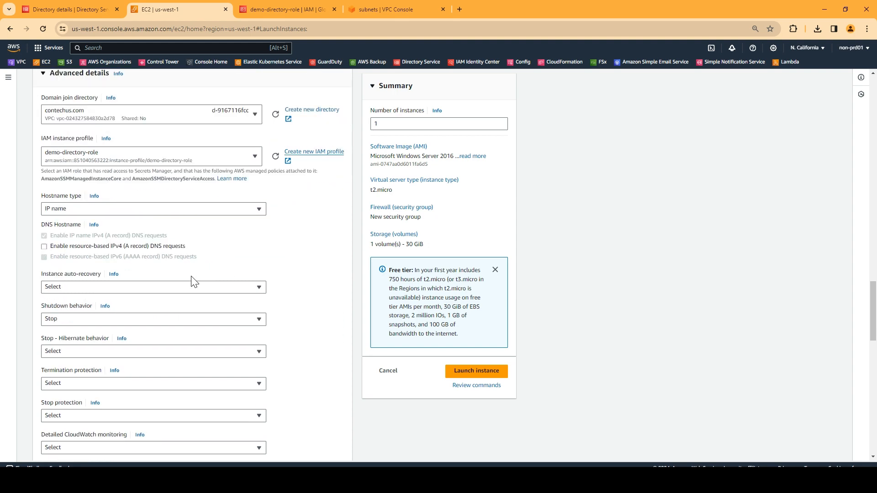
{"action": "scroll", "coordinate": [167, 274], "scroll_direction": "down", "scroll_amount": 15}
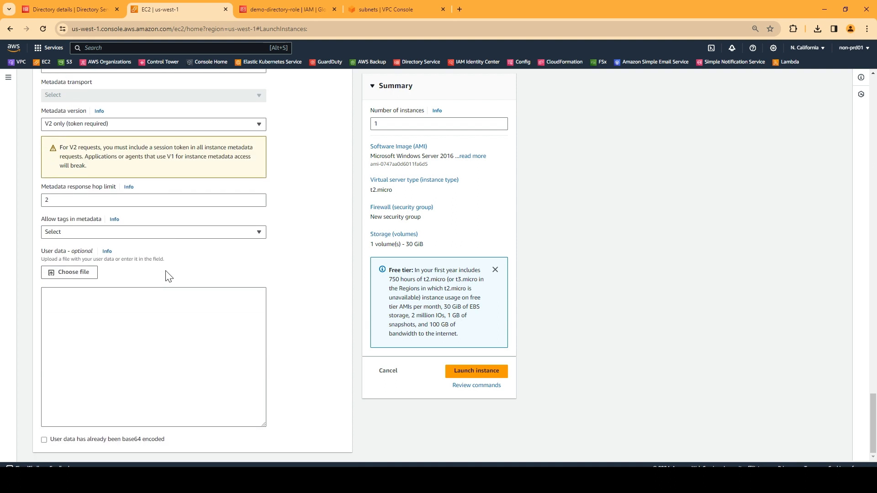
{"action": "left_click", "coordinate": [488, 373]}
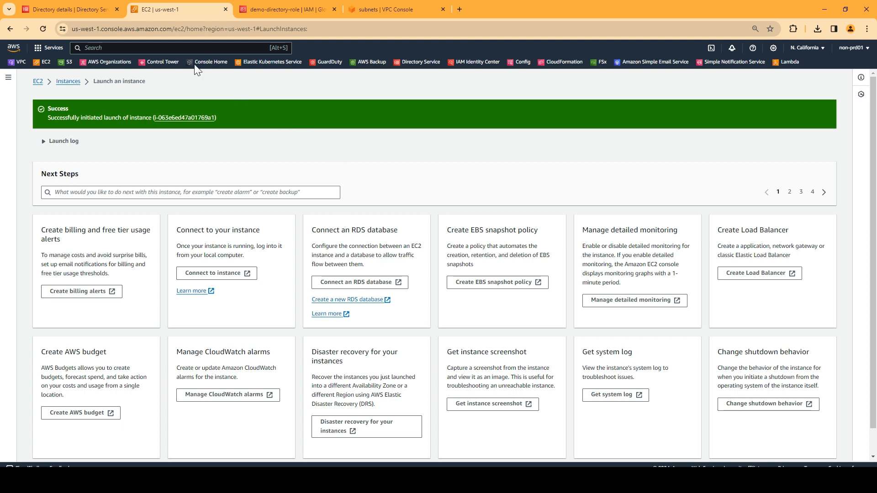
{"action": "left_click", "coordinate": [69, 81]}
{"action": "left_click", "coordinate": [109, 124]}
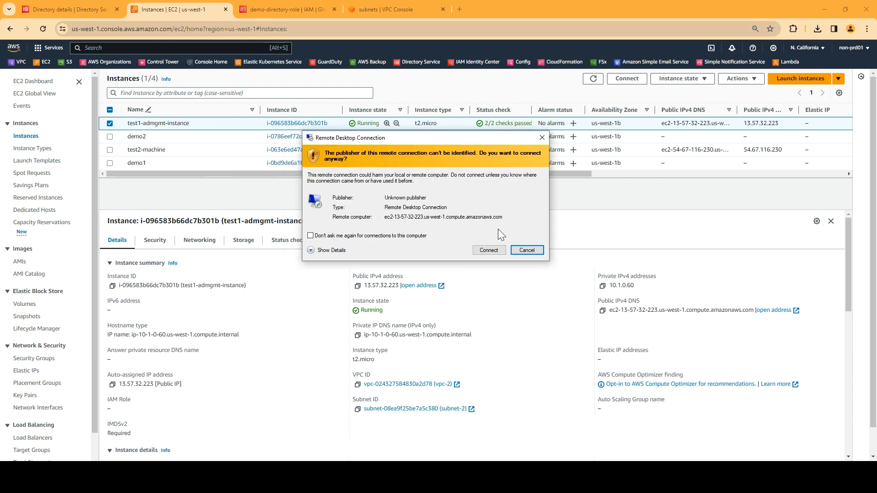
Accept the certificate warning and sign in with a contechus.com domain account and its password.
{"action": "left_click", "coordinate": [483, 251]}
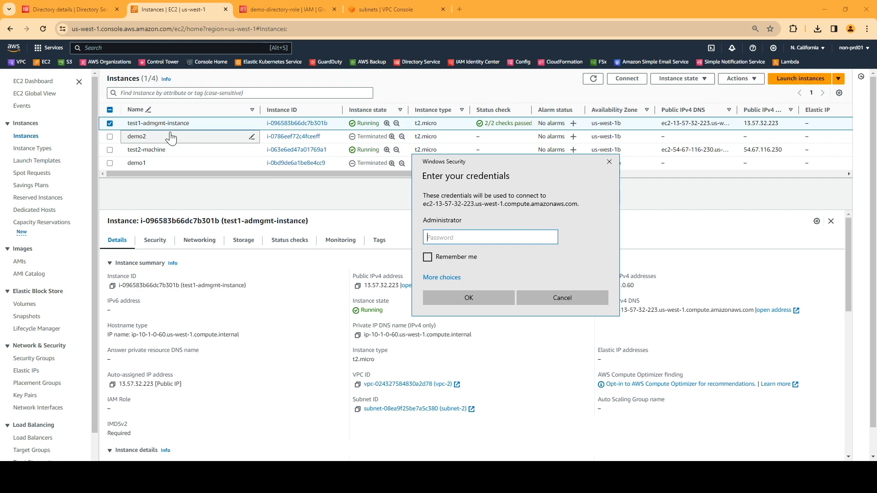
{"action": "left_click", "coordinate": [447, 283]}
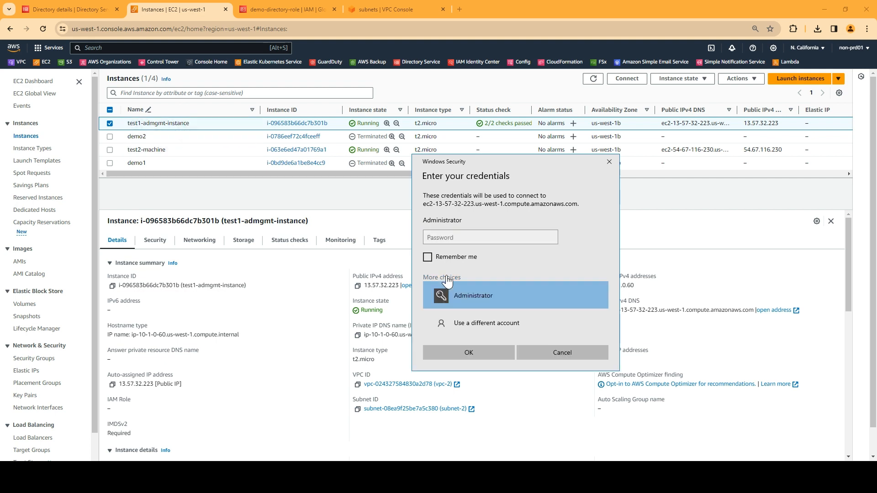
{"action": "left_click", "coordinate": [462, 322]}
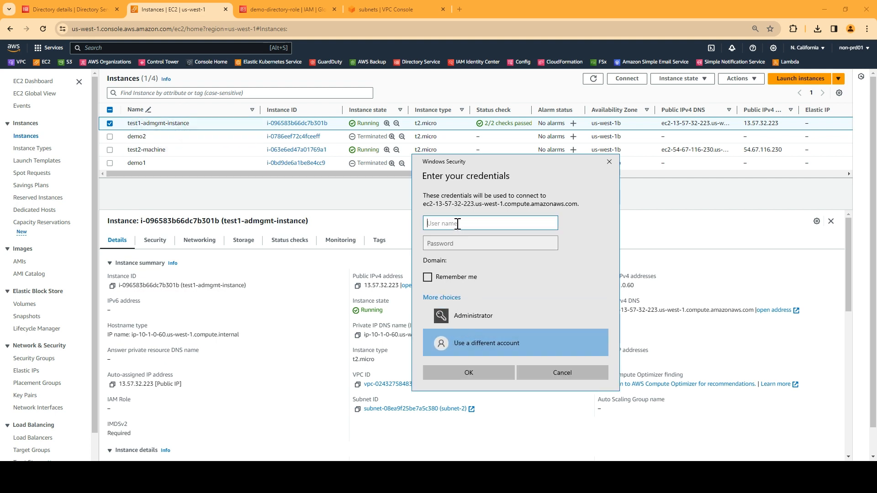
{"action": "type", "text": "contechus.com\\Admin"}
{"action": "key", "text": "Tab"}
{"action": "type", "text": "•••••"}
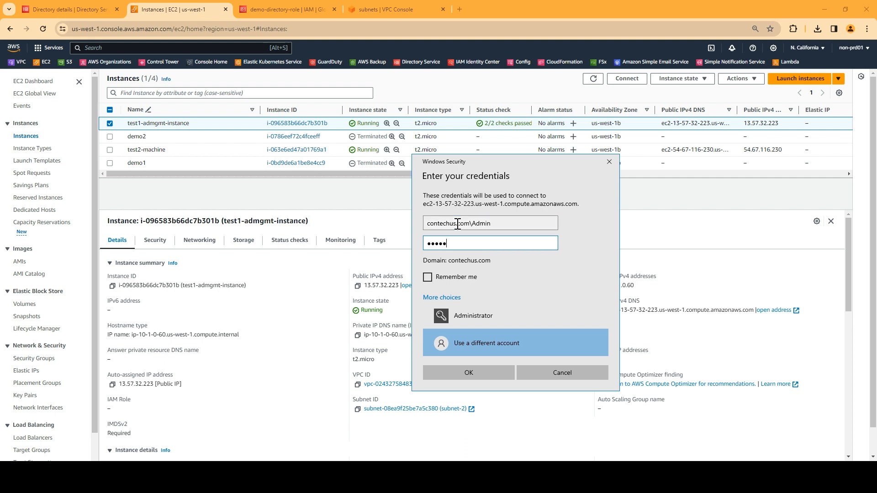
{"action": "left_click", "coordinate": [523, 379]}
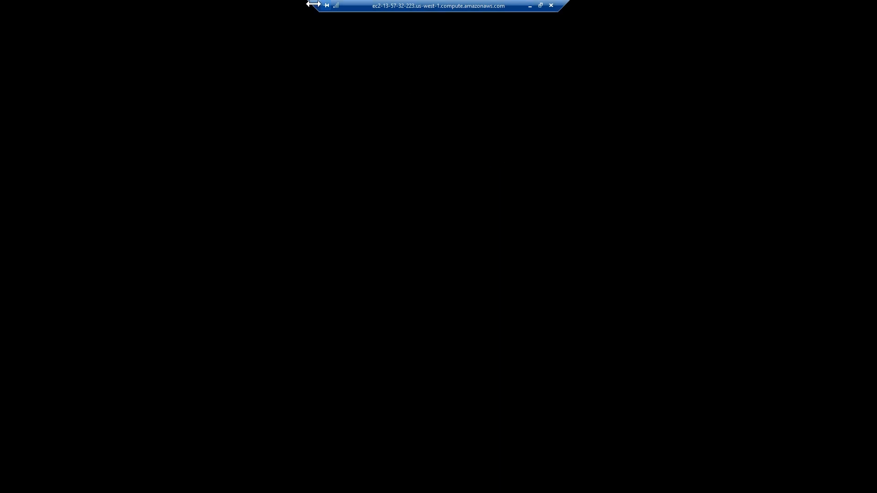
Widen the remote connection bar and start Server Manager from the Start menu.
{"action": "left_click_drag", "start_coordinate": [307, 3], "coordinate": [220, 2]}
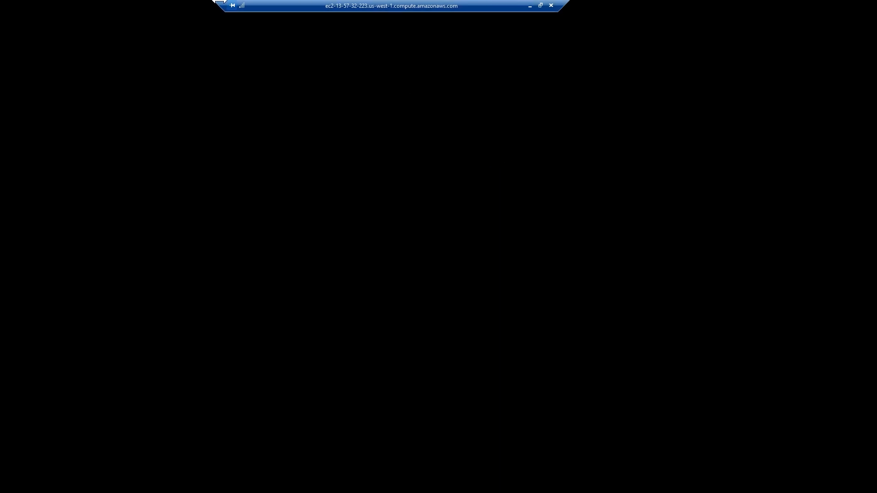
{"action": "left_click_drag", "start_coordinate": [570, 3], "coordinate": [593, 4]}
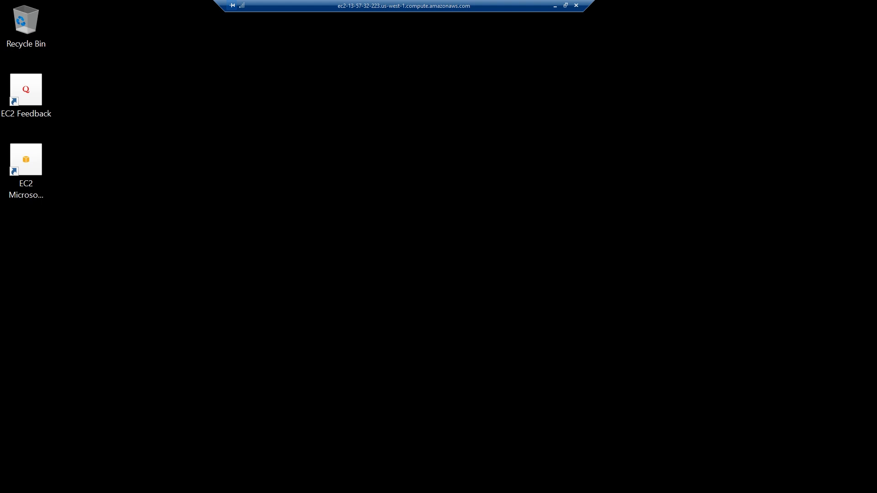
{"action": "key", "text": "super"}
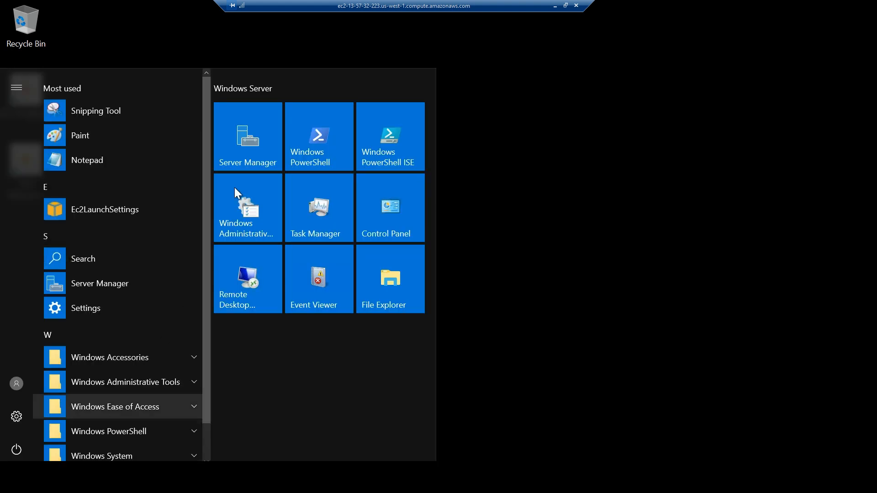
{"action": "left_click", "coordinate": [245, 153]}
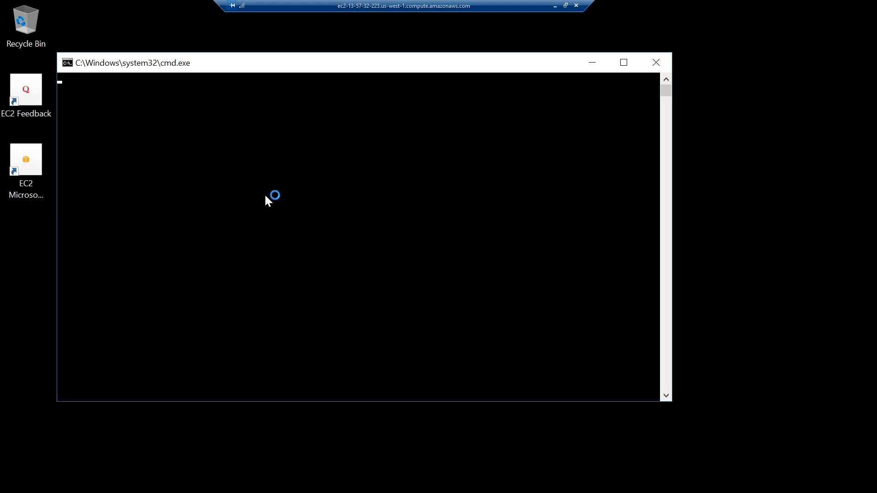
{"action": "left_click", "coordinate": [624, 67]}
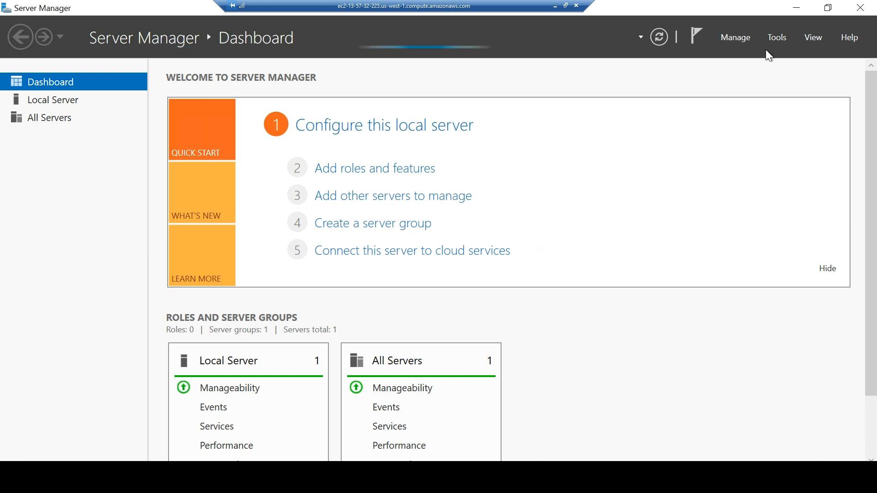
Dismiss the inventory collection notice and launch Manage > Add Roles and Features again.
{"action": "left_click", "coordinate": [744, 40]}
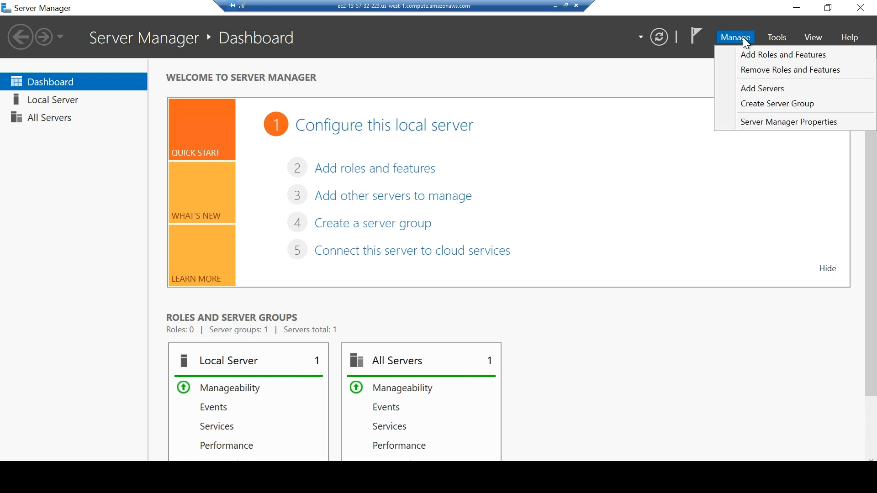
{"action": "left_click", "coordinate": [765, 57]}
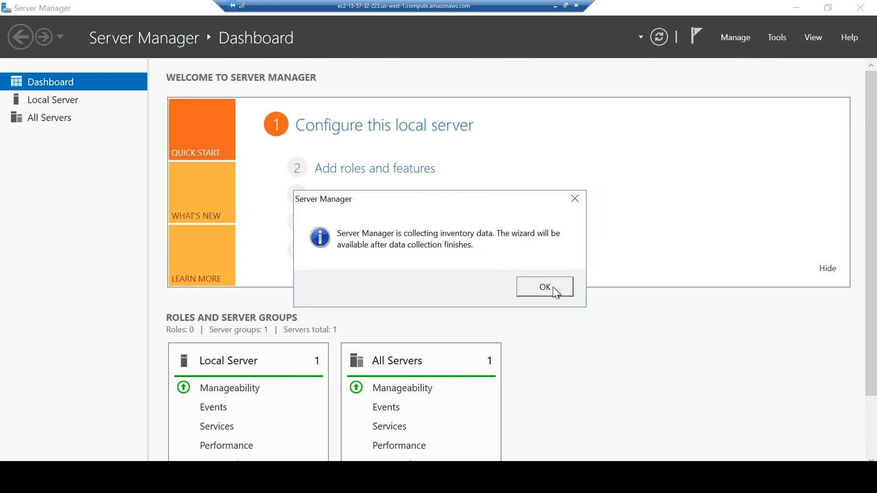
{"action": "left_click", "coordinate": [554, 291]}
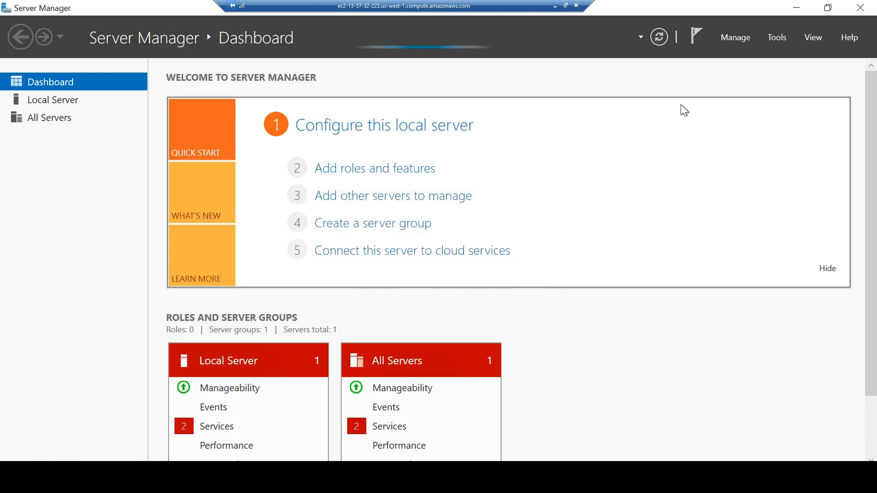
{"action": "left_click", "coordinate": [740, 40]}
{"action": "left_click", "coordinate": [749, 57]}
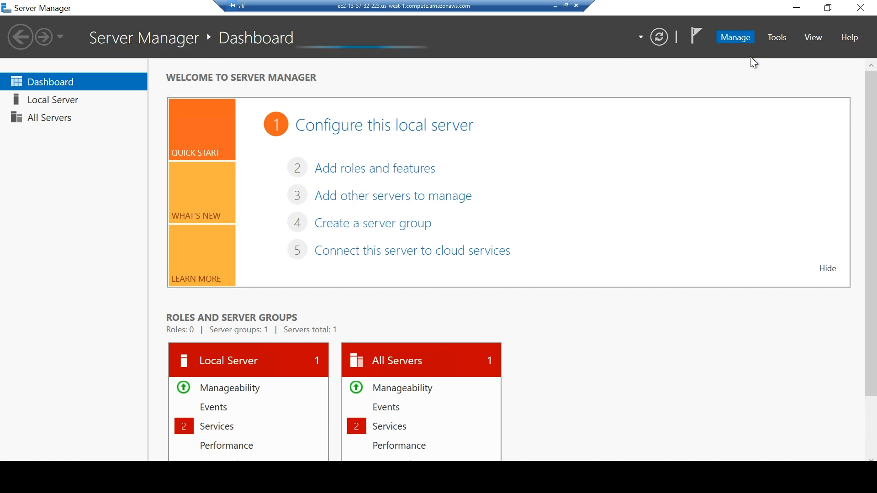
{"action": "left_click_drag", "start_coordinate": [363, 99], "coordinate": [374, 78]}
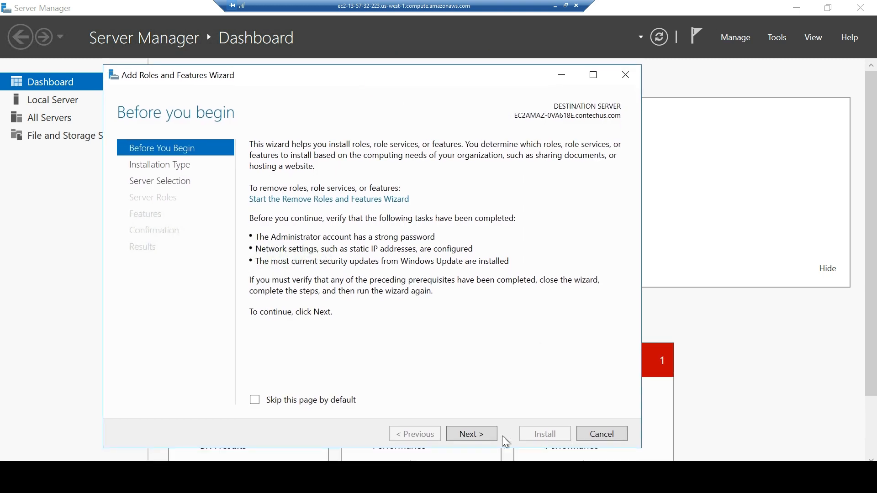
Choose role-based install on the local server and select Remote Server Administration Tools with required IIS features.
{"action": "left_click", "coordinate": [469, 435]}
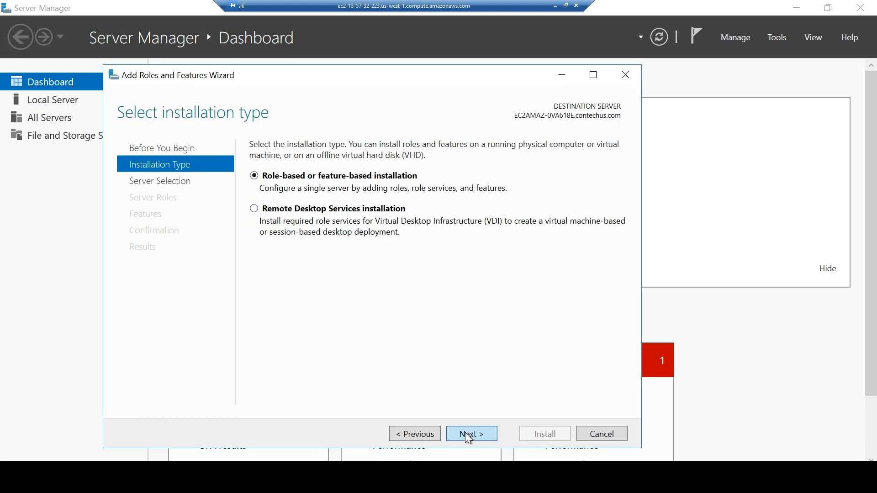
{"action": "left_click", "coordinate": [469, 435]}
{"action": "left_click", "coordinate": [469, 436]}
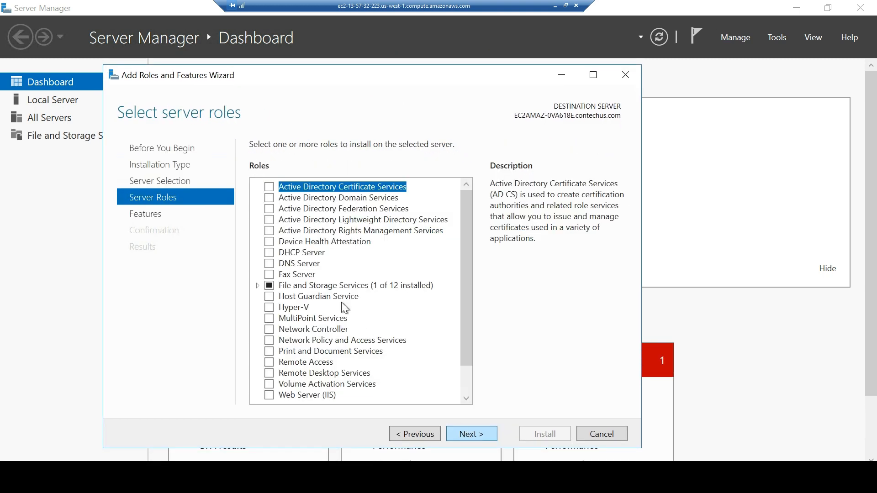
{"action": "left_click", "coordinate": [471, 434]}
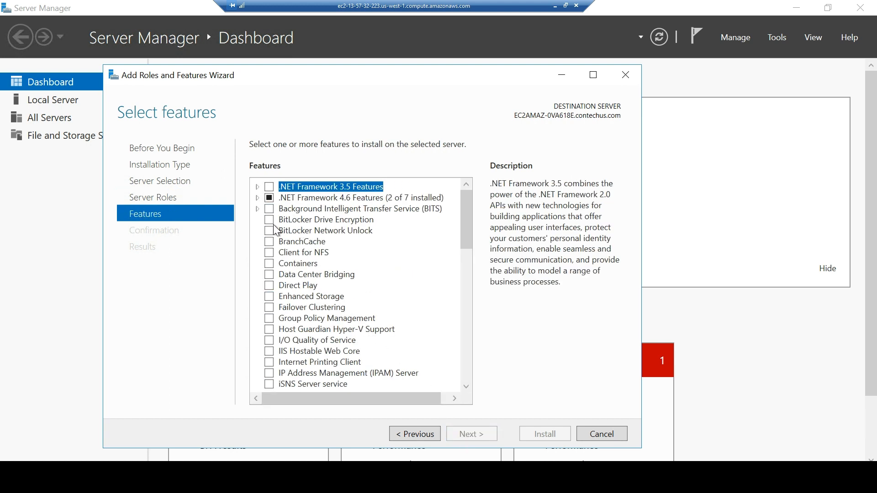
{"action": "scroll", "coordinate": [285, 250], "scroll_direction": "down", "scroll_amount": 3}
{"action": "scroll", "coordinate": [284, 251], "scroll_direction": "down", "scroll_amount": 3}
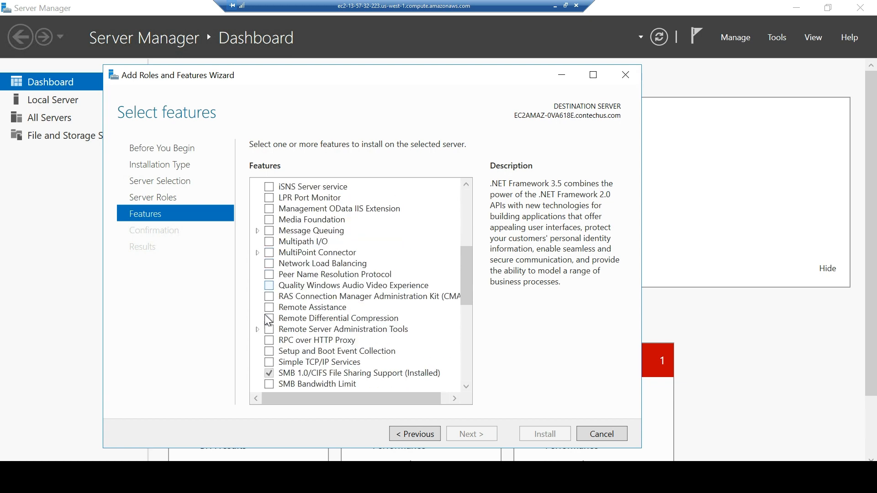
{"action": "left_click", "coordinate": [269, 330]}
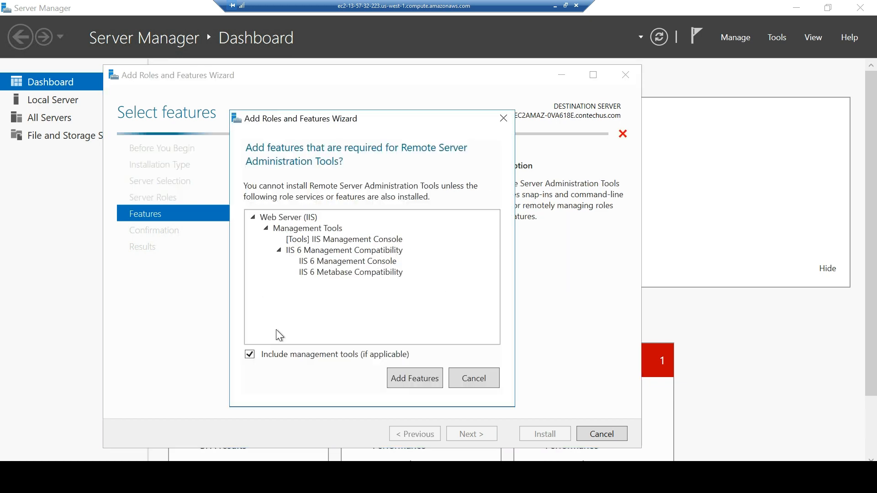
{"action": "left_click", "coordinate": [414, 378]}
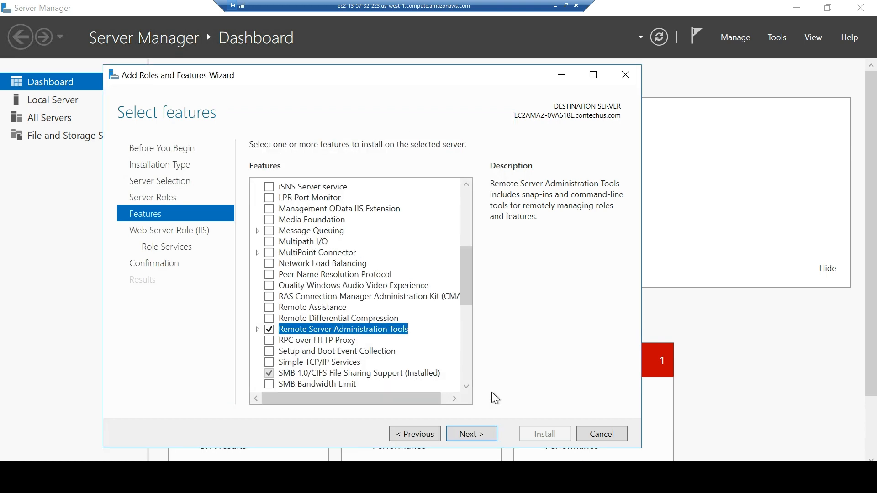
Keep default Web Server role services, install, and close the finished wizard.
{"action": "left_click", "coordinate": [466, 435]}
{"action": "left_click", "coordinate": [466, 435]}
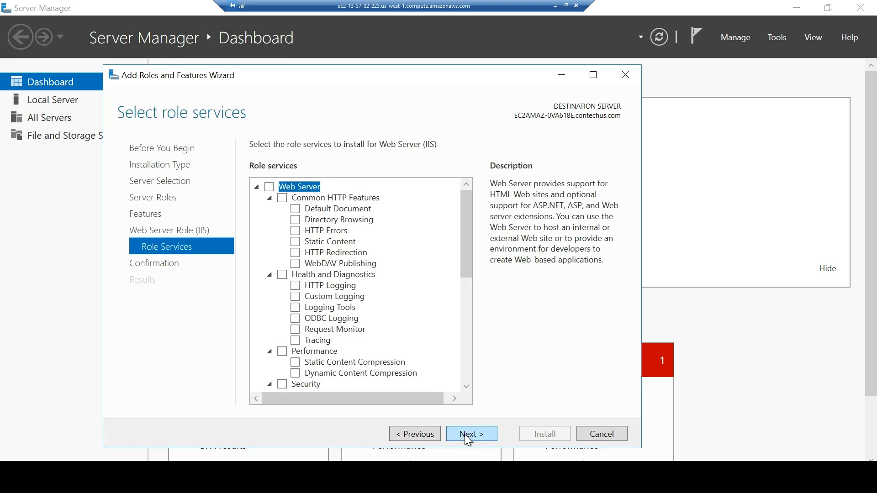
{"action": "left_click", "coordinate": [466, 436]}
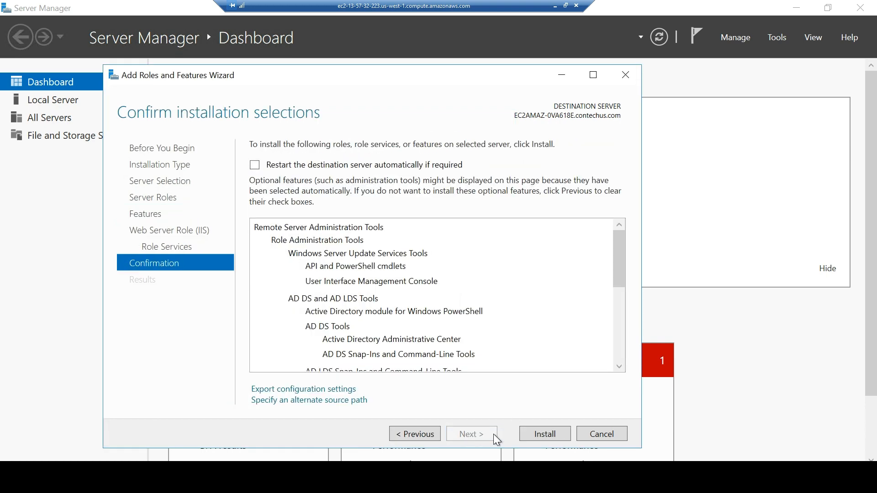
{"action": "left_click", "coordinate": [546, 434]}
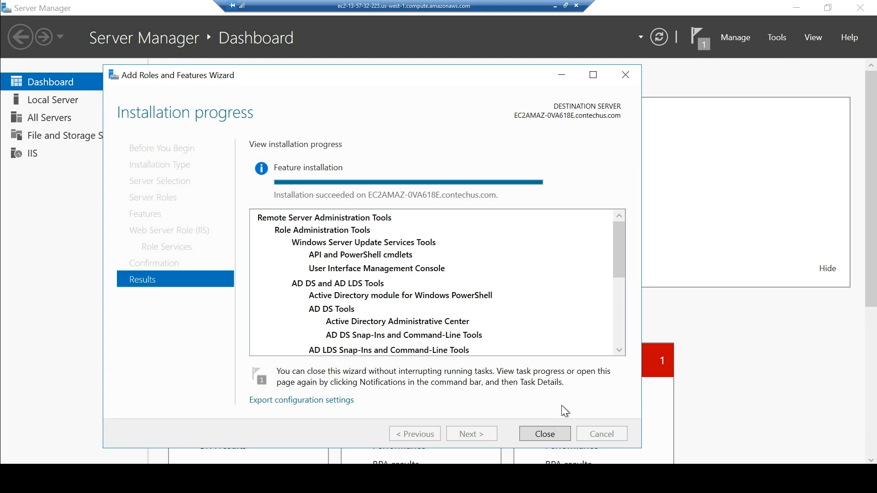
{"action": "left_click", "coordinate": [544, 434]}
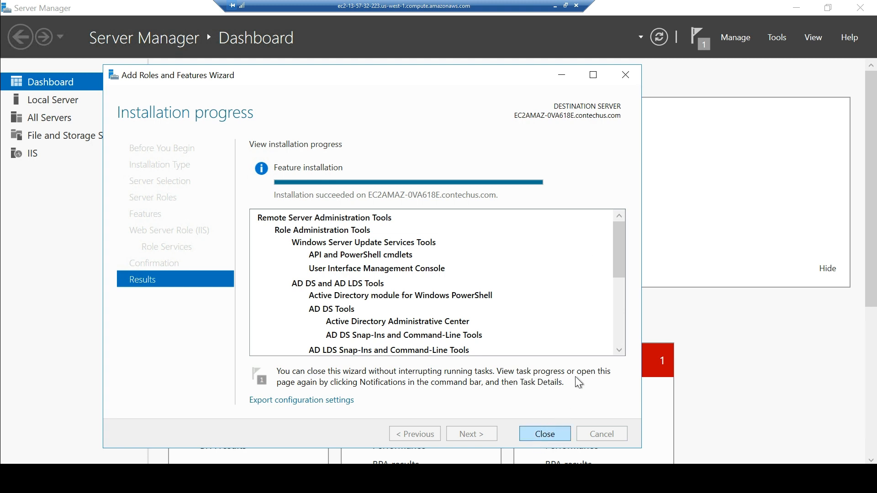
{"action": "left_click", "coordinate": [562, 426]}
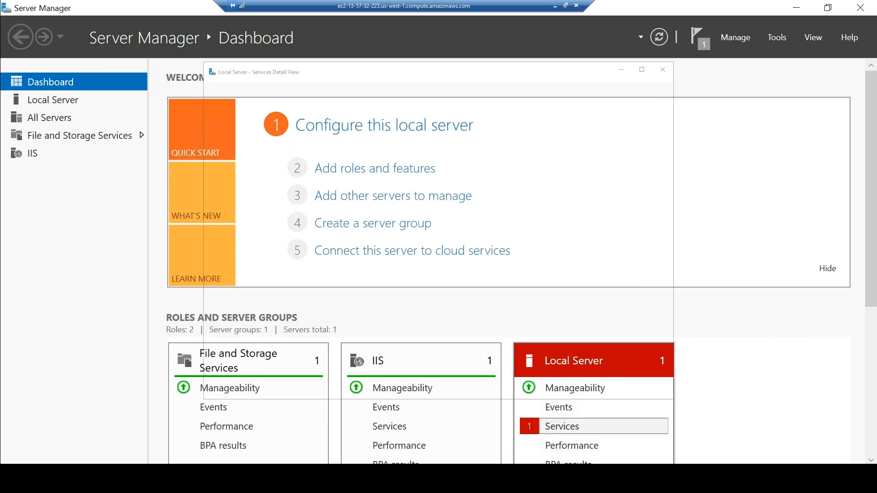
Run dsa.msc, then search 'active' to open Active Directory Users and Computers.
{"action": "key", "text": "super+x"}
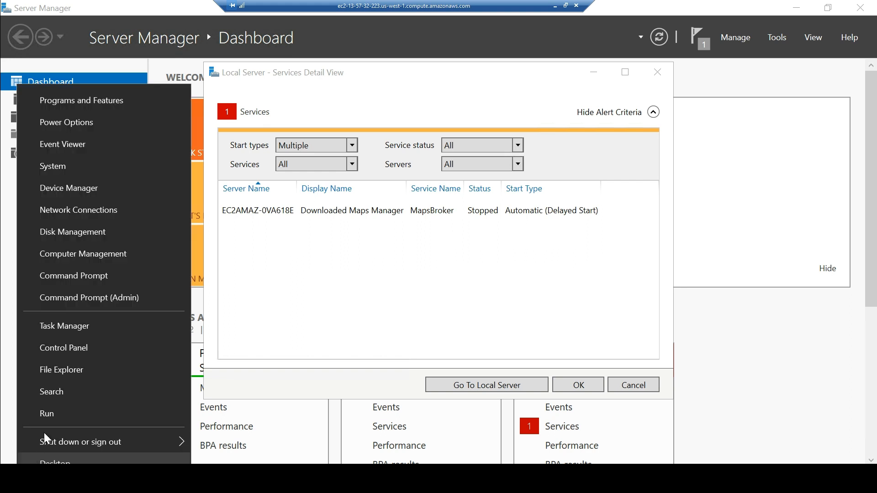
{"action": "left_click", "coordinate": [61, 419]}
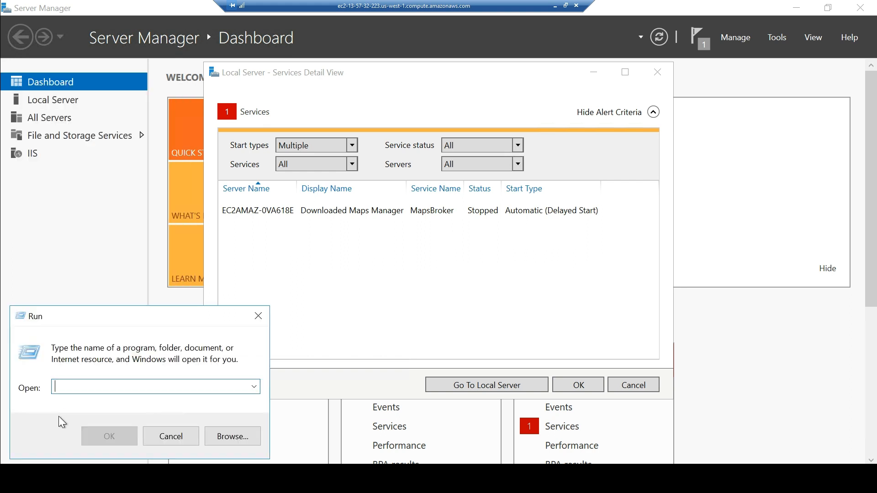
{"action": "type", "text": "dsa."}
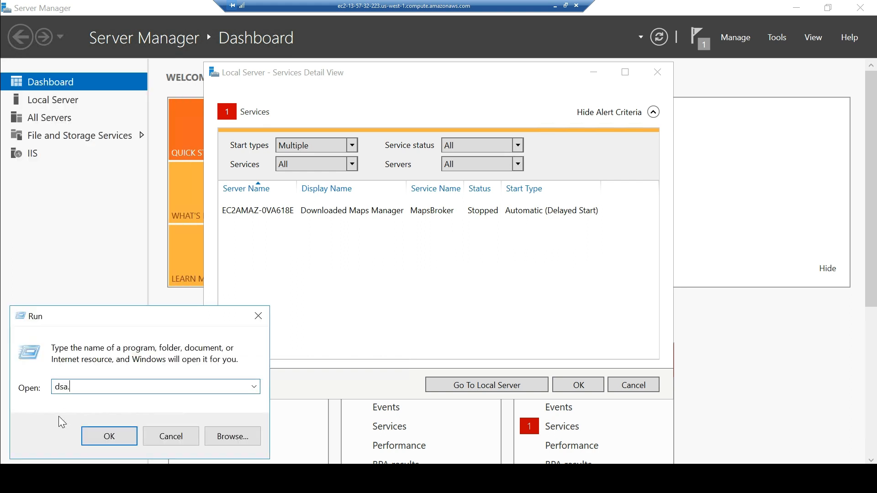
{"action": "type", "text": "msc"}
{"action": "key", "text": "Return"}
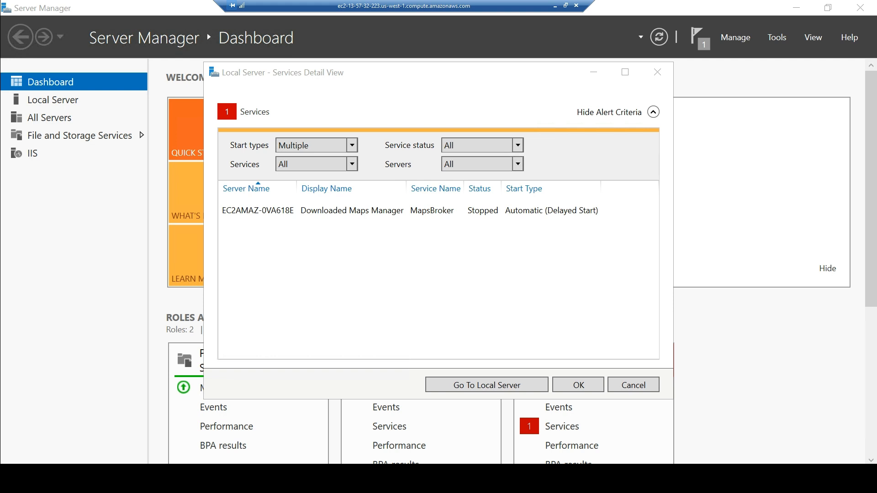
{"action": "left_click", "coordinate": [50, 478]}
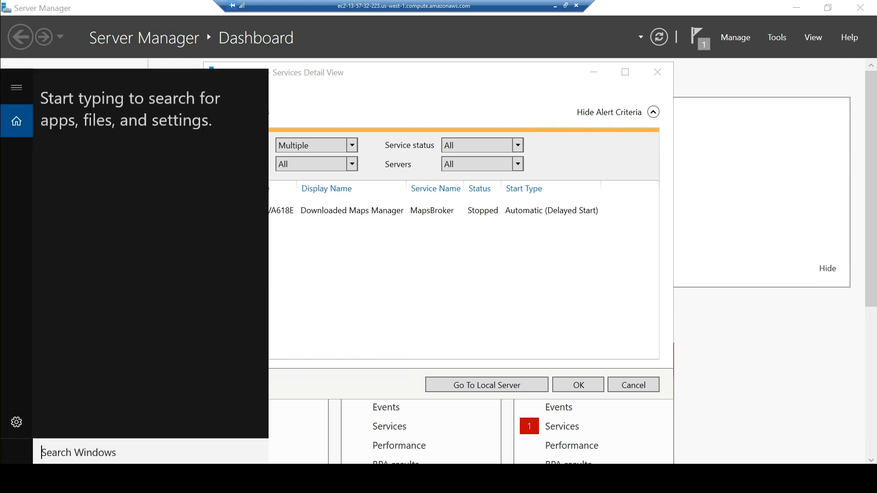
{"action": "type", "text": "a"}
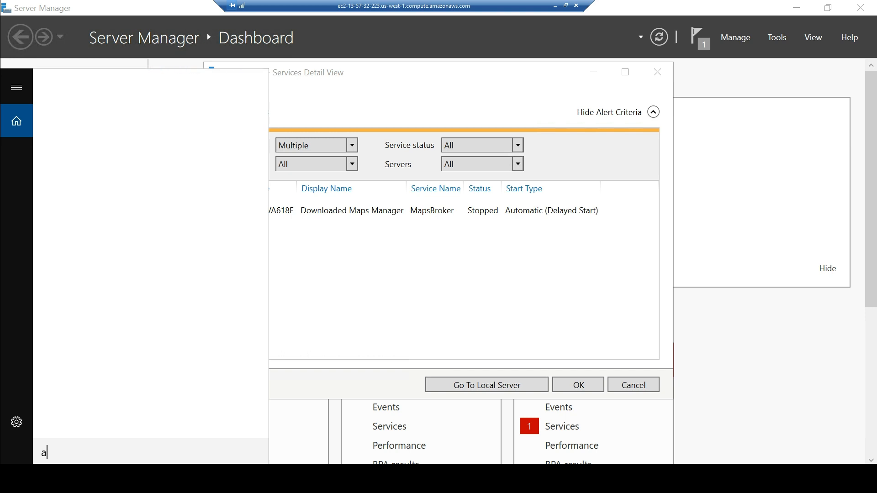
{"action": "type", "text": "ctive"}
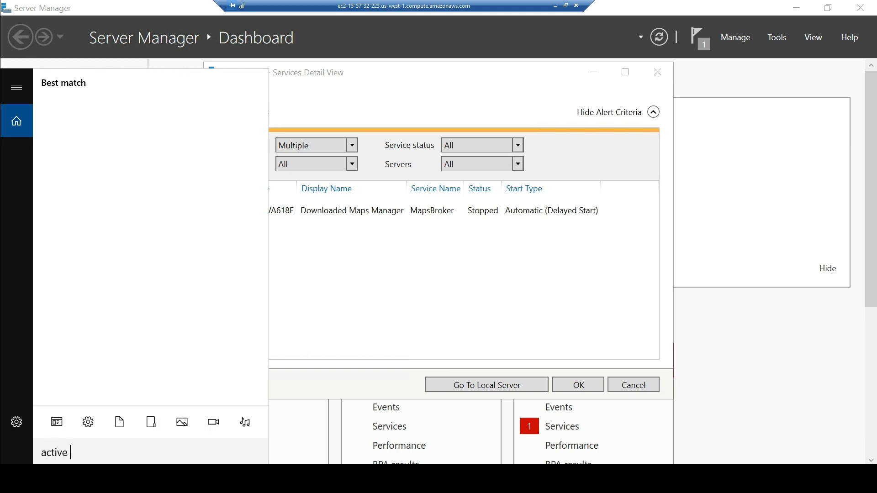
{"action": "key", "text": "Return"}
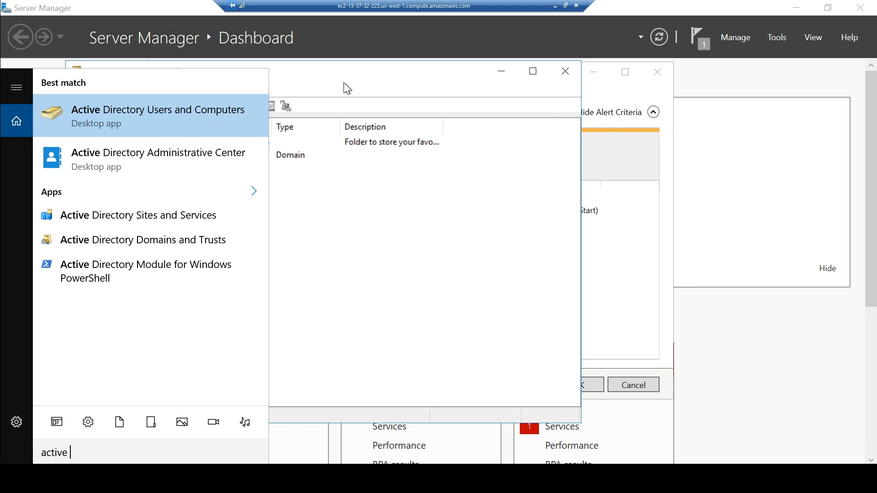
Maximize the directory window and expand contechus.com to show the contechus Users container with Admin.
{"action": "left_click", "coordinate": [428, 262]}
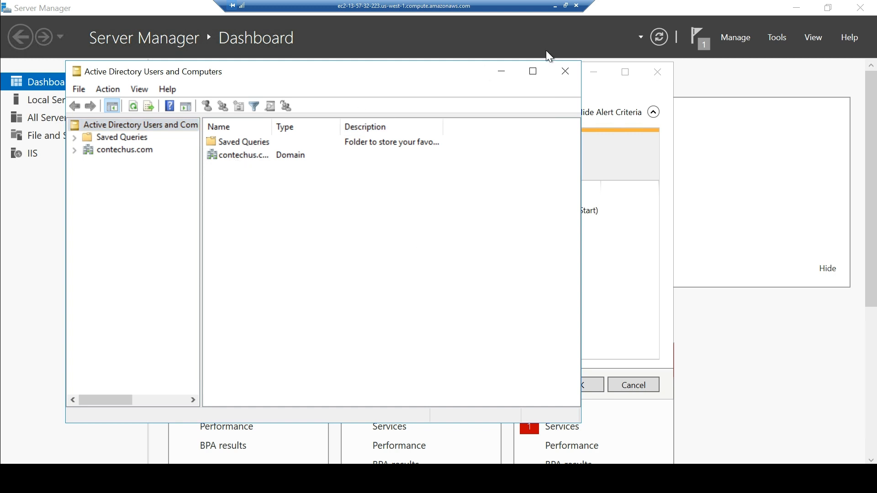
{"action": "left_click", "coordinate": [532, 71]}
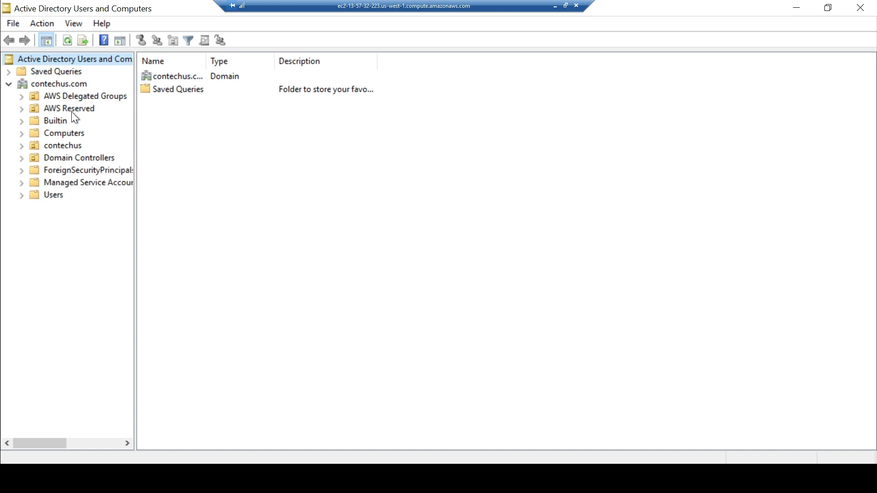
{"action": "left_click", "coordinate": [37, 192]}
{"action": "left_click", "coordinate": [22, 146]}
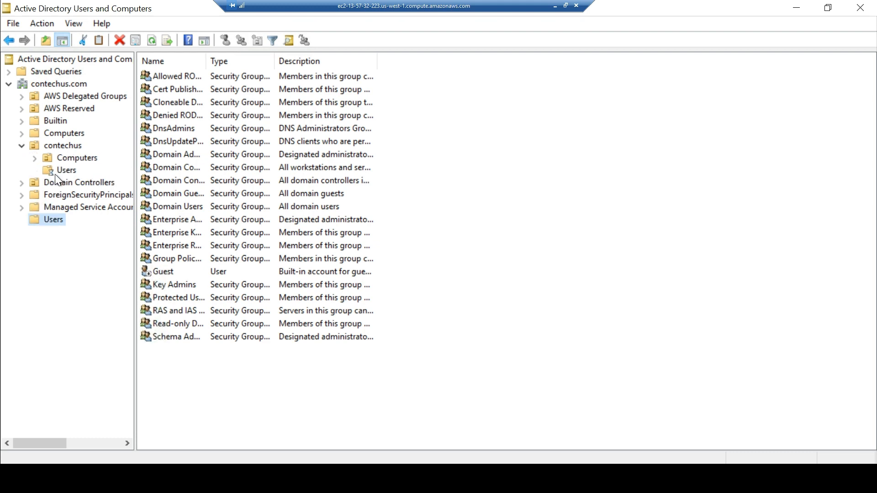
{"action": "left_click", "coordinate": [66, 170]}
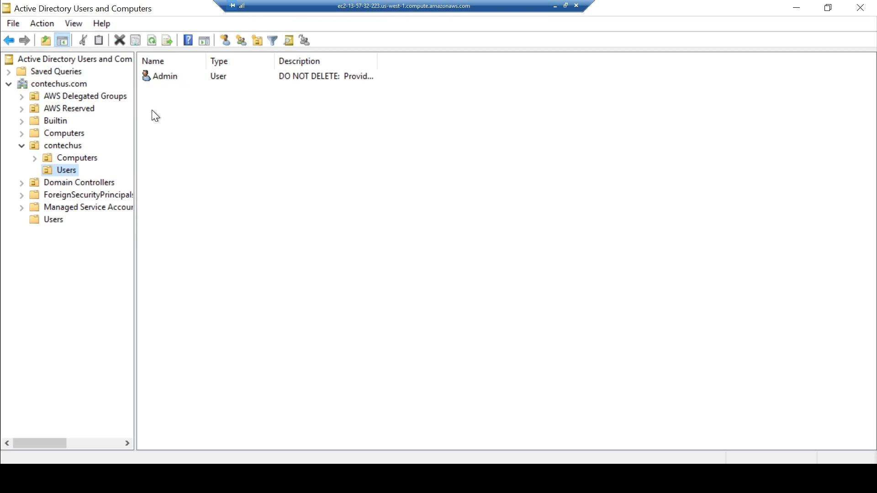
{"action": "left_click", "coordinate": [53, 223]}
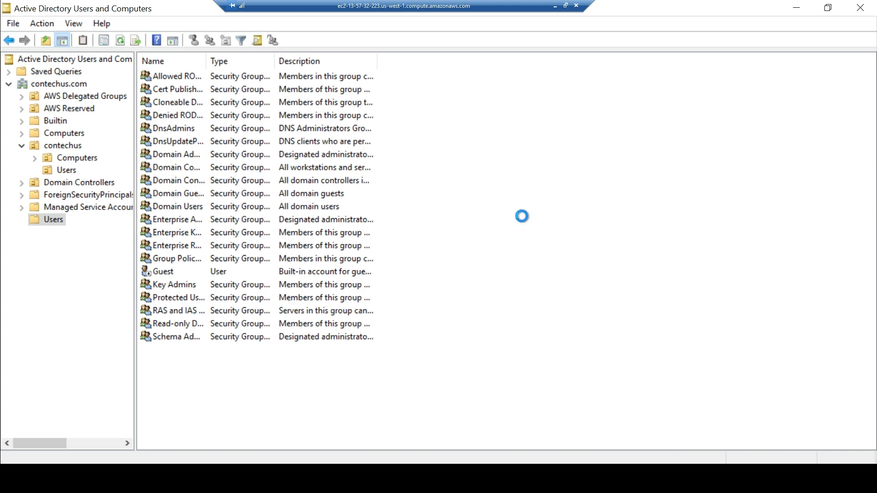
{"action": "right_click", "coordinate": [261, 275]}
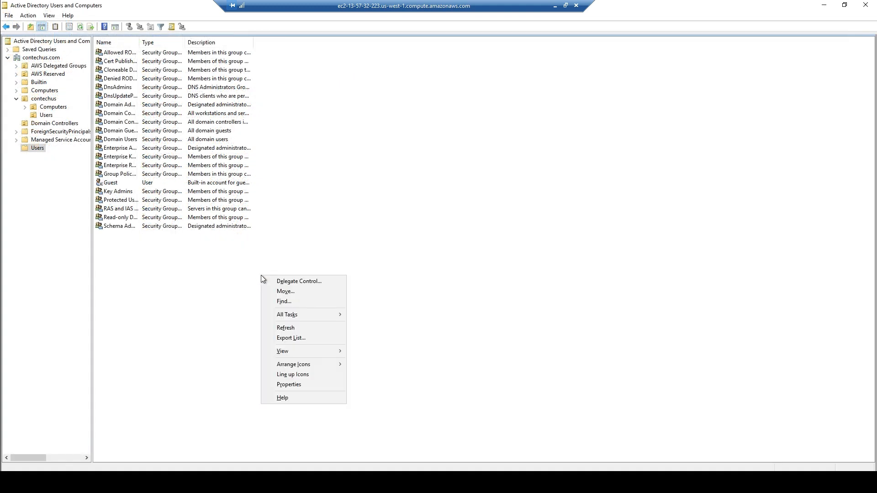
{"action": "key", "text": "Escape"}
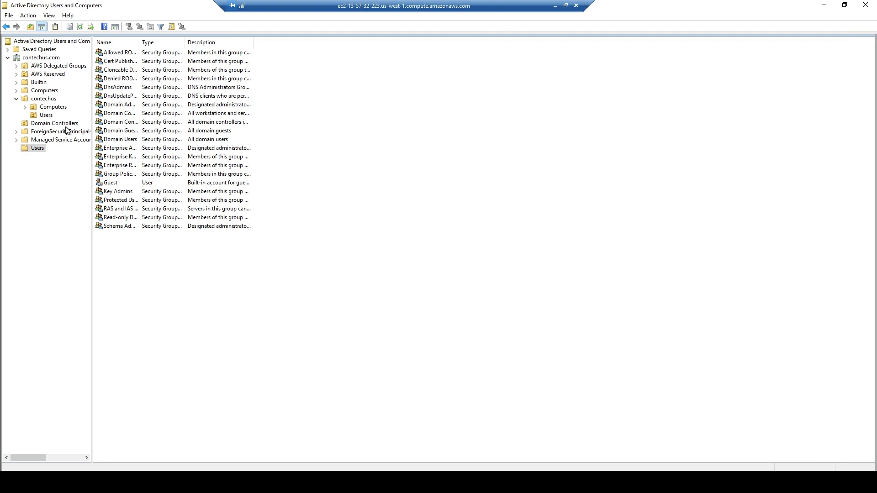
{"action": "left_click", "coordinate": [48, 115]}
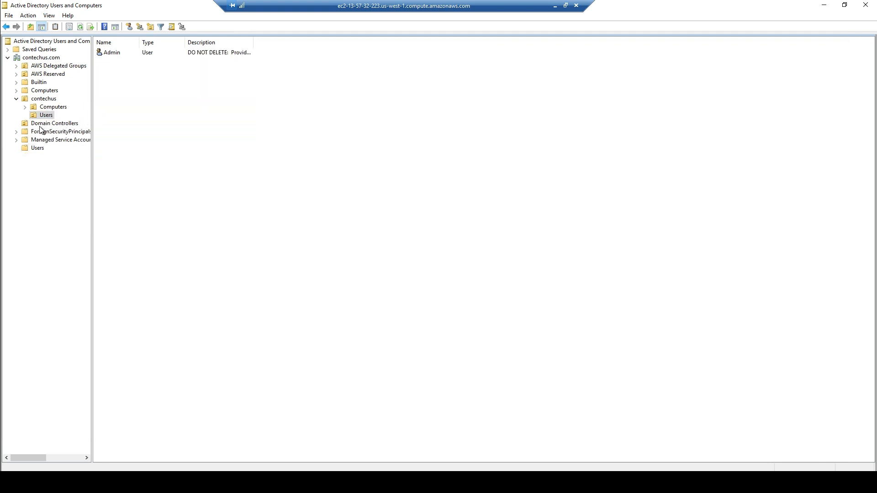
Start a new user with first name user1 and logon name user1.
{"action": "right_click", "coordinate": [282, 182]}
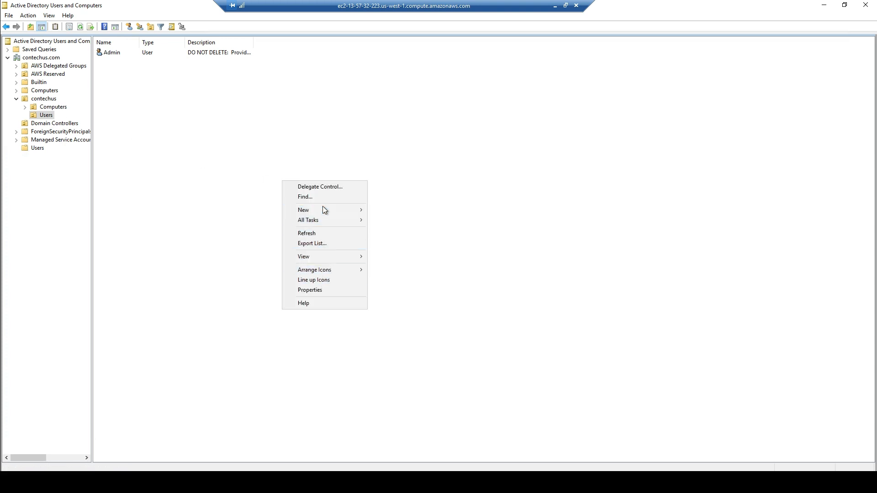
{"action": "mouse_move", "coordinate": [333, 211]}
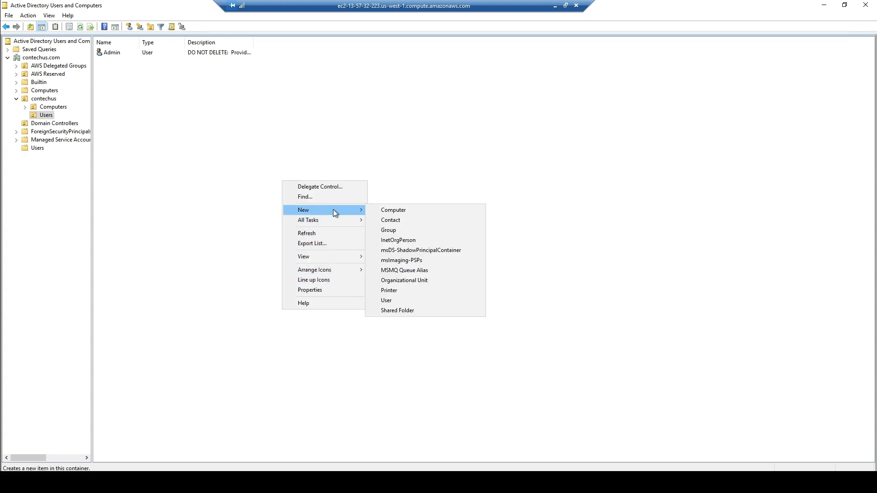
{"action": "left_click", "coordinate": [386, 300]}
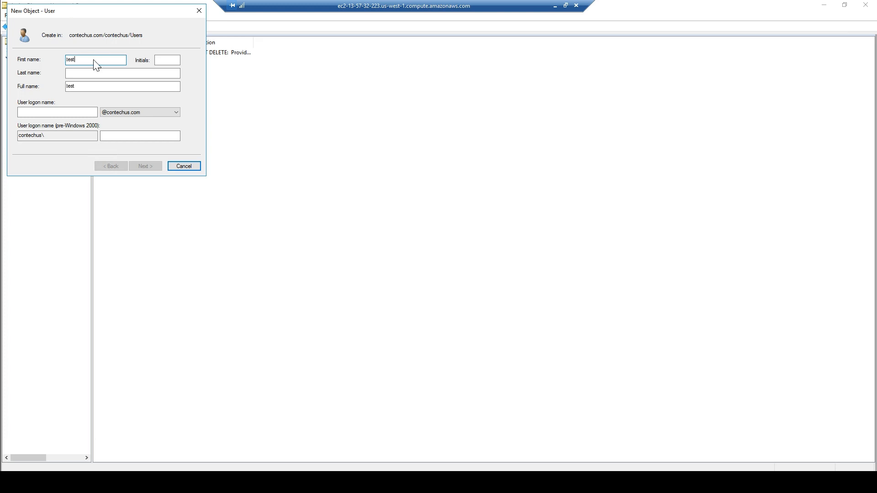
{"action": "type", "text": "1"}
{"action": "type", "text": "user"}
{"action": "key", "text": "BackSpace"}
{"action": "key", "text": "BackSpace"}
{"action": "key", "text": "BackSpace"}
{"action": "key", "text": "BackSpace"}
{"action": "key", "text": "BackSpace"}
{"action": "key", "text": "BackSpace"}
{"action": "key", "text": "BackSpace"}
{"action": "key", "text": "BackSpace"}
{"action": "type", "text": "user1"}
{"action": "left_click", "coordinate": [67, 111]}
{"action": "type", "text": "user1"}
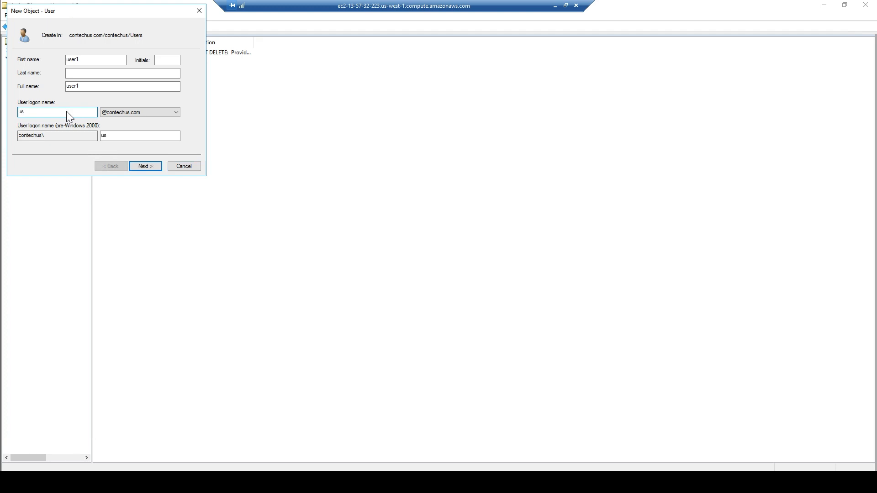
{"action": "left_click", "coordinate": [146, 166]}
Set user1's password, uncheck forced change at next logon, check 'User cannot change password', and finish.
{"action": "left_click", "coordinate": [21, 89]}
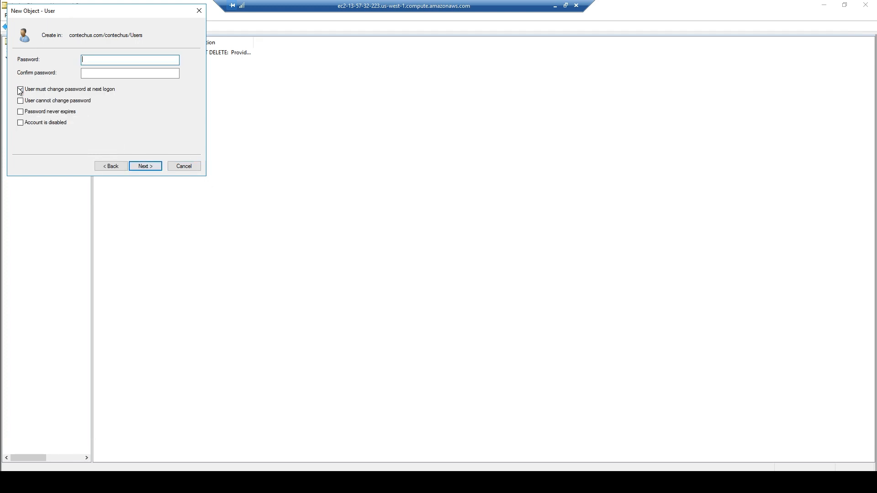
{"action": "left_click", "coordinate": [20, 100]}
{"action": "left_click", "coordinate": [110, 61]}
{"action": "type", "text": "••••••••••••"}
{"action": "key", "text": "Tab"}
{"action": "type", "text": "•••••••••"}
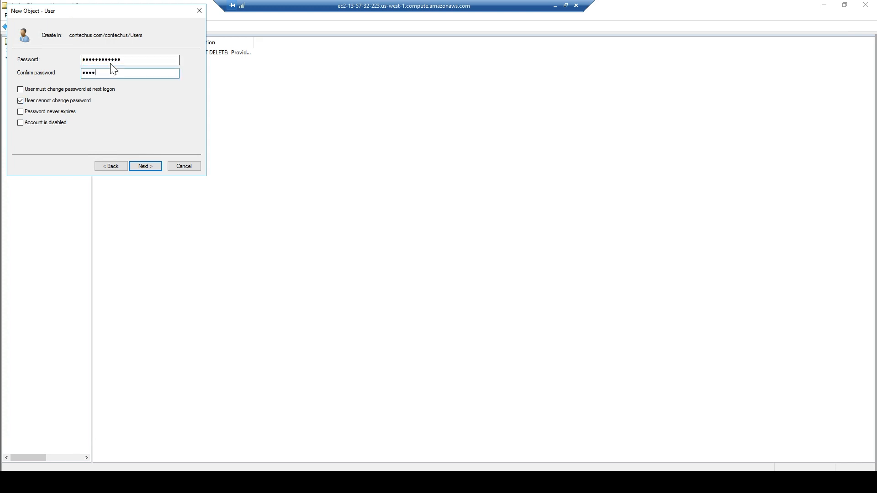
{"action": "type", "text": "•••"}
{"action": "left_click", "coordinate": [144, 167]}
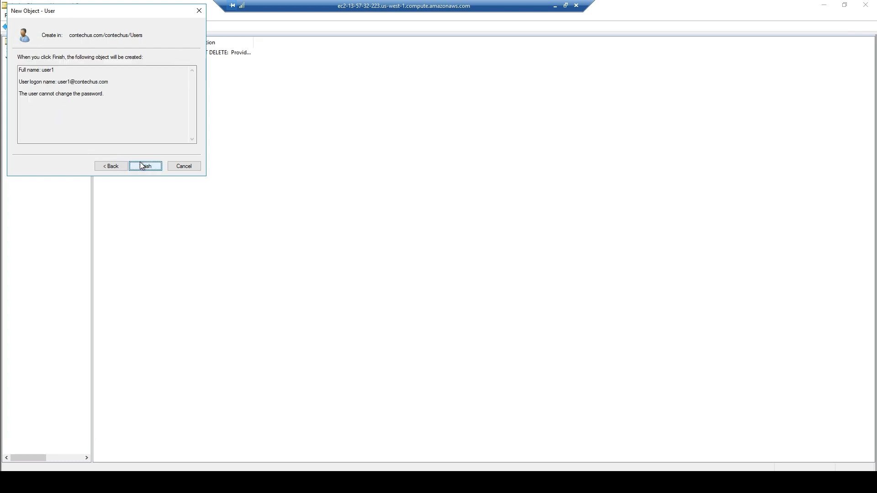
{"action": "left_click", "coordinate": [150, 165]}
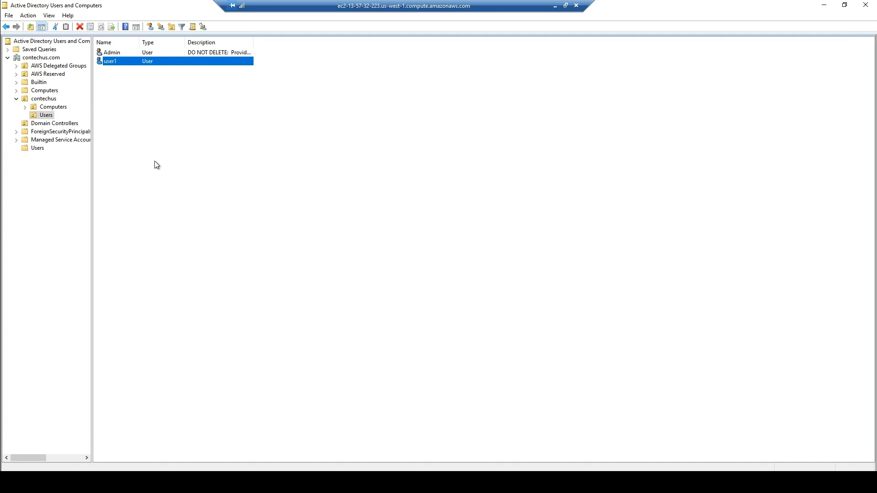
Check user1's Member Of groups, then leave the remote session for the browser.
{"action": "double_click", "coordinate": [116, 67]}
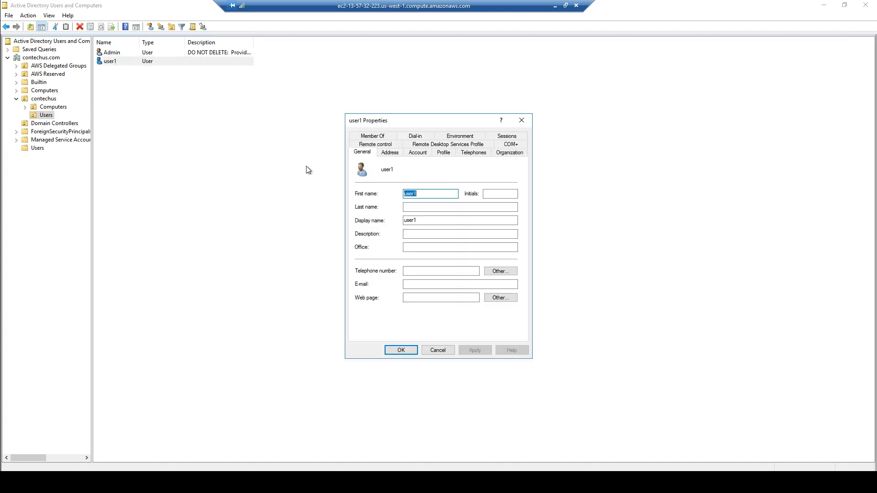
{"action": "left_click", "coordinate": [380, 137]}
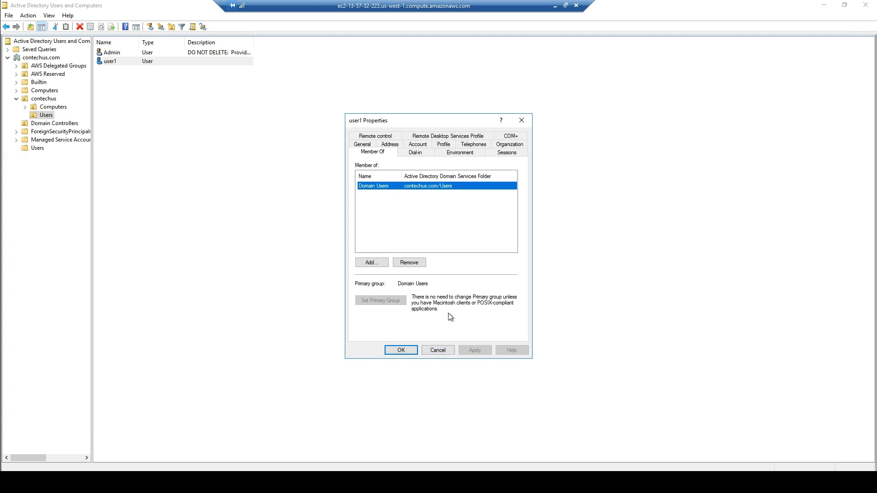
{"action": "left_click", "coordinate": [437, 351]}
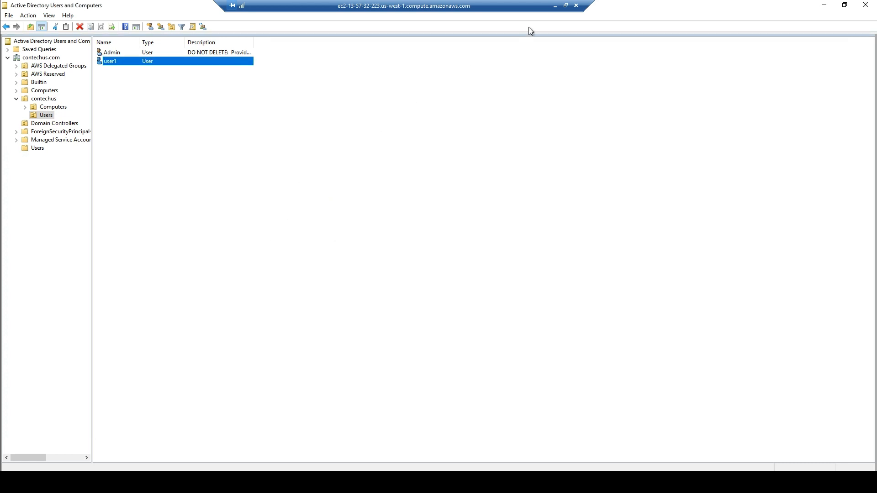
{"action": "left_click", "coordinate": [555, 9]}
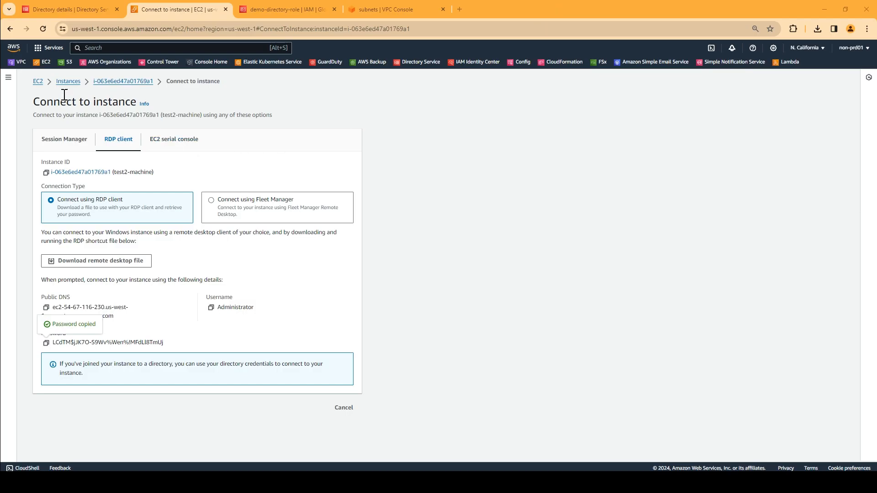
Select test2-machine, decrypt its RDP administrator password using the key pair file, and copy it.
{"action": "left_click", "coordinate": [69, 81]}
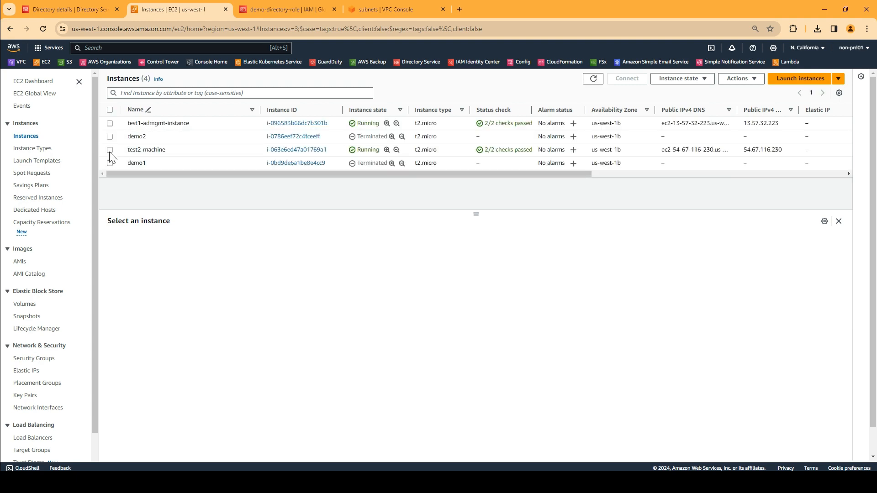
{"action": "left_click", "coordinate": [110, 150]}
{"action": "left_click", "coordinate": [626, 79]}
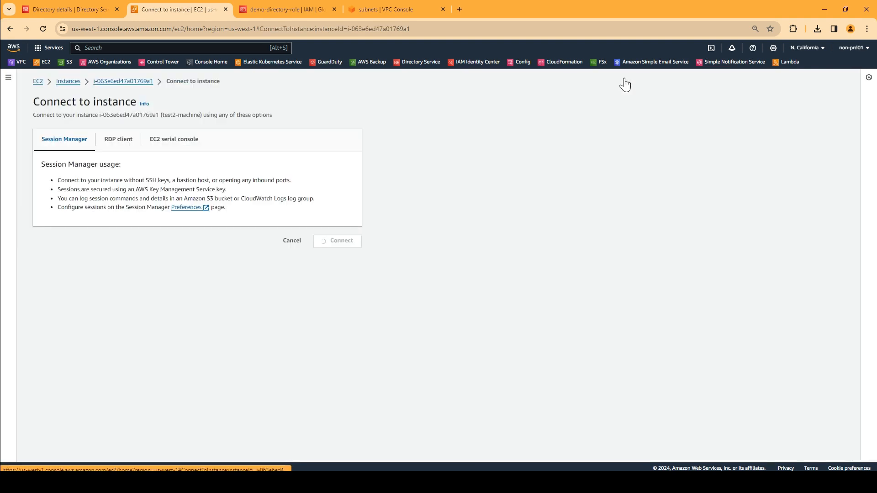
{"action": "left_click", "coordinate": [120, 140]}
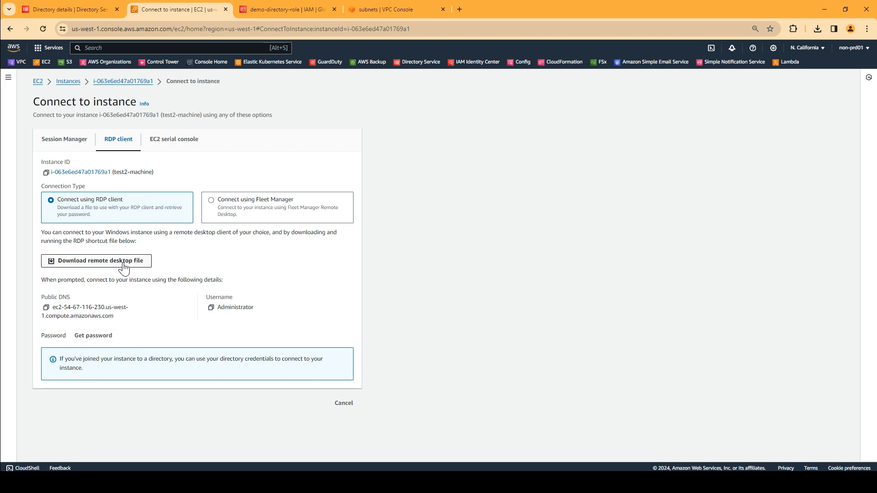
{"action": "left_click", "coordinate": [104, 339]}
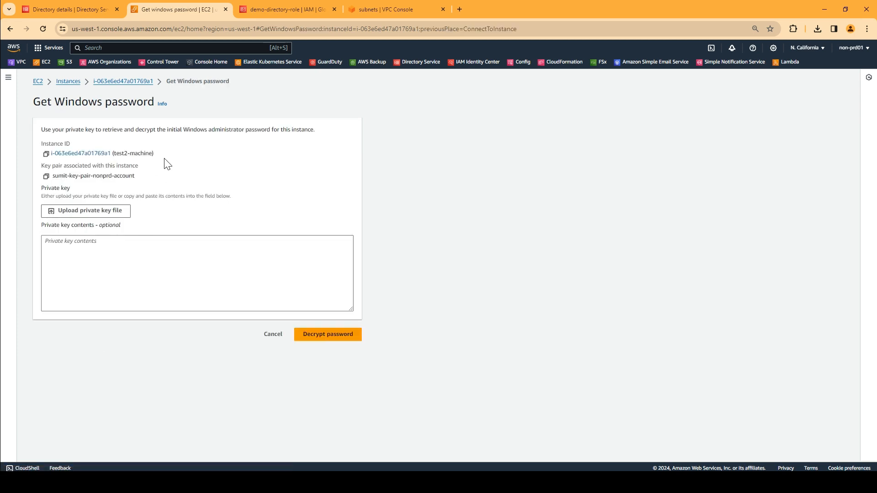
{"action": "left_click", "coordinate": [106, 211]}
{"action": "double_click", "coordinate": [131, 69]}
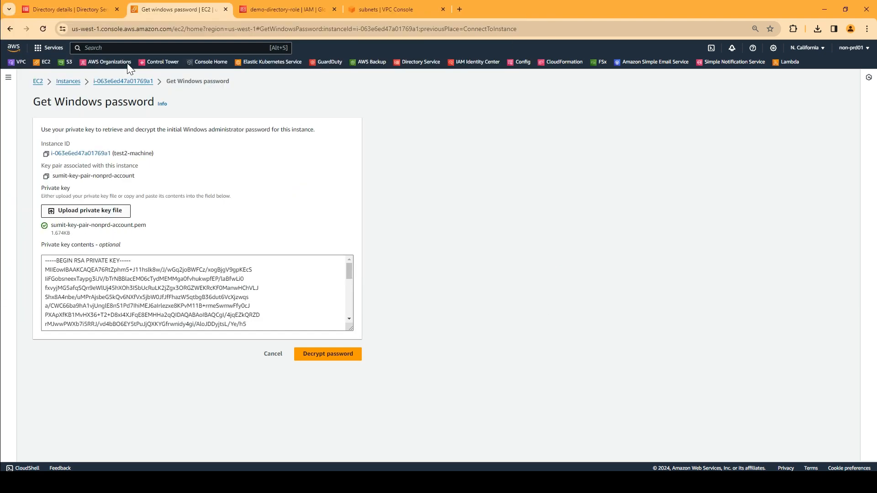
{"action": "left_click", "coordinate": [337, 357]}
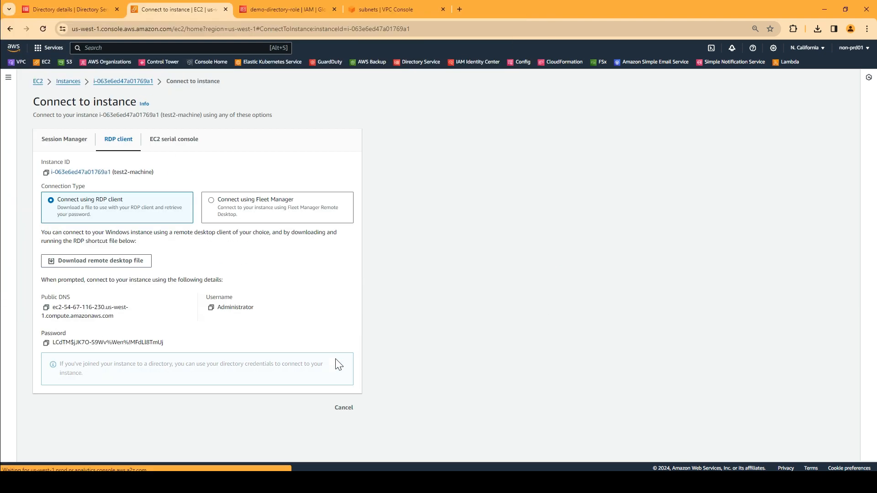
{"action": "left_click", "coordinate": [47, 343]}
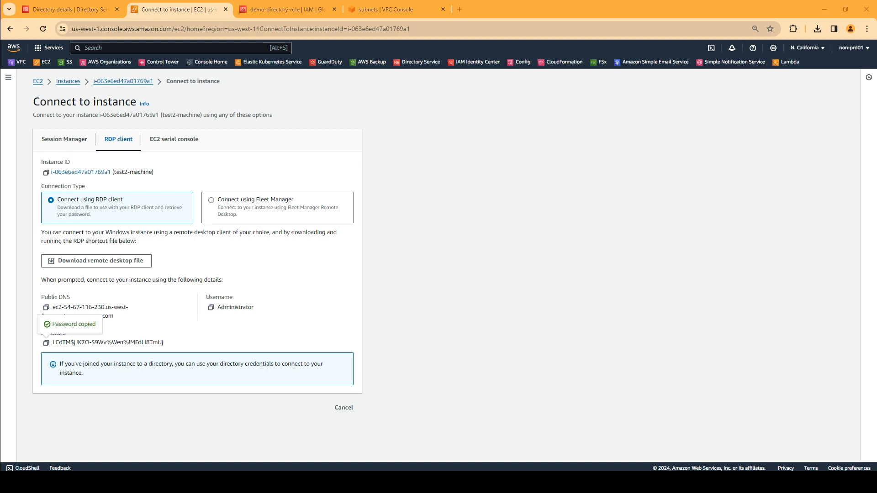
Sign in to test2-machine over RDP as contechus.com\user1 with its password, then return to the EC2 Instances list.
{"action": "left_click", "coordinate": [512, 282]}
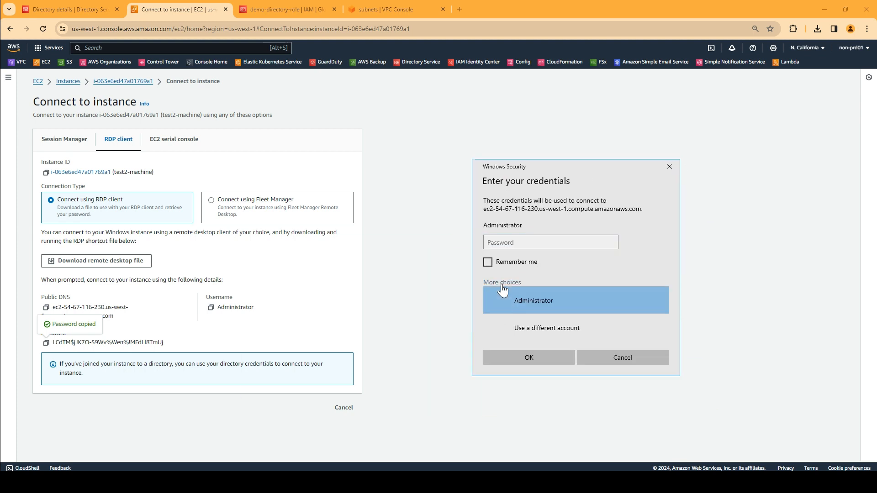
{"action": "left_click", "coordinate": [536, 329]}
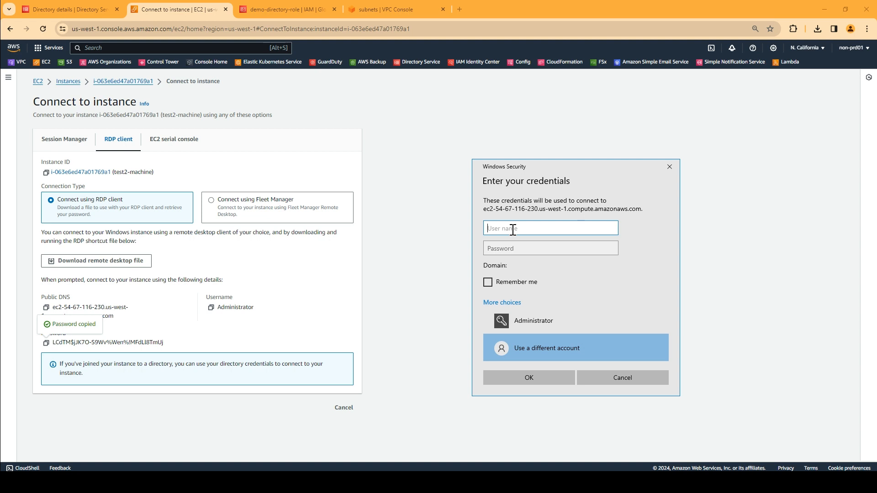
{"action": "type", "text": "cont"}
{"action": "type", "text": "ed"}
{"action": "type", "text": "hus.com\\"}
{"action": "type", "text": "user1"}
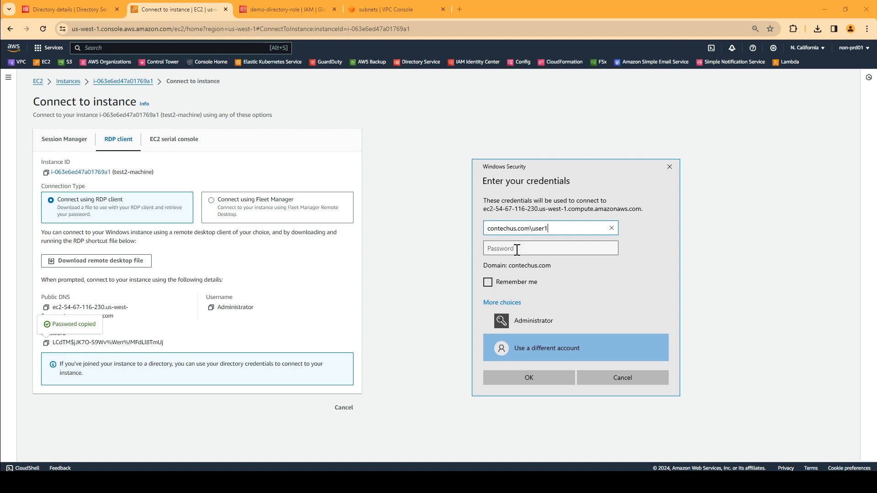
{"action": "left_click", "coordinate": [517, 249]}
{"action": "type", "text": "•••••••••"}
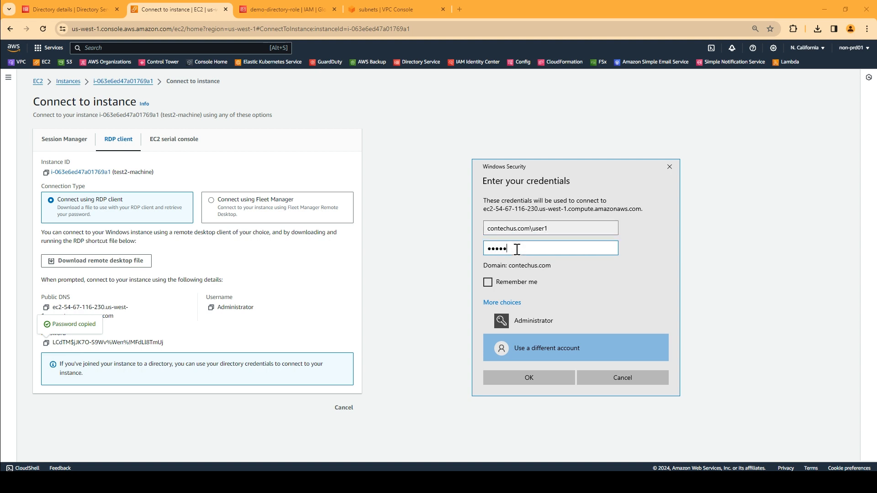
{"action": "type", "text": "••••"}
{"action": "left_click", "coordinate": [521, 375]}
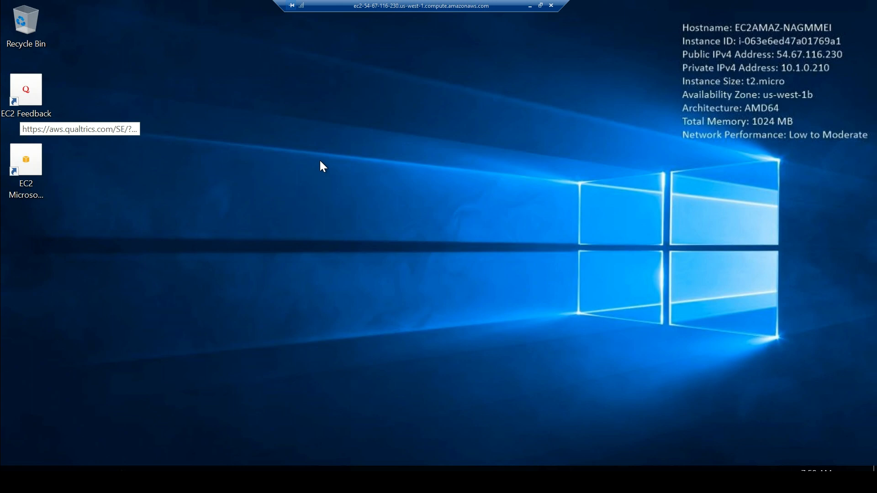
{"action": "left_click", "coordinate": [530, 6]}
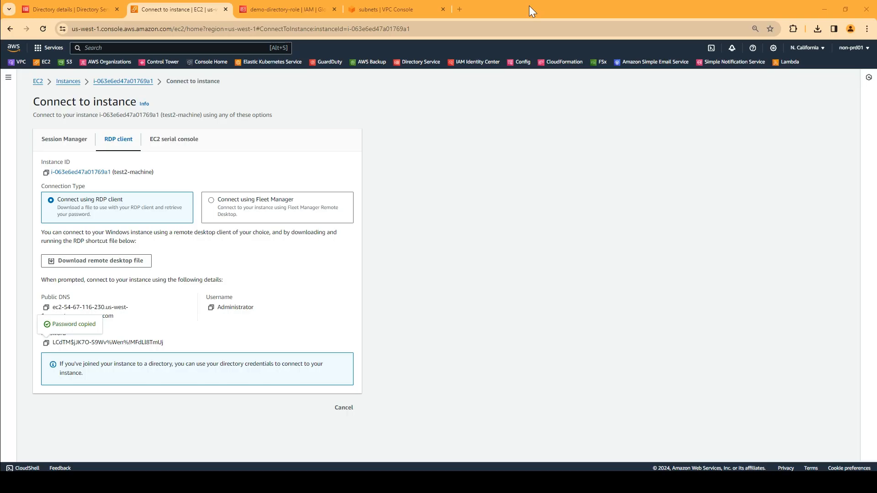
{"action": "left_click", "coordinate": [64, 83]}
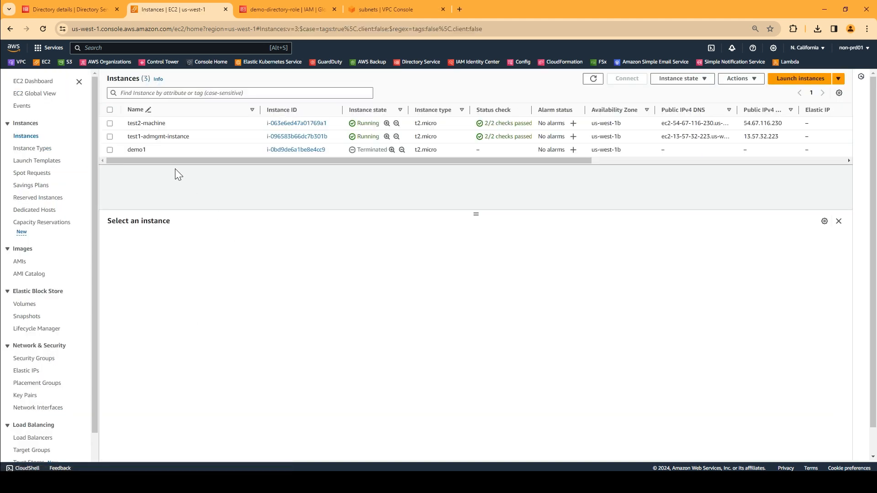